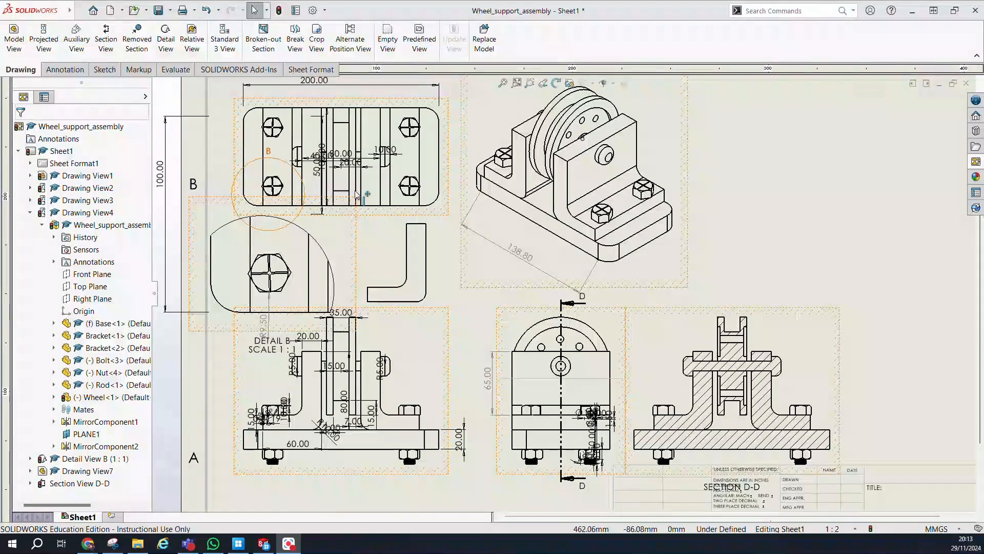
# Step: Switch to Chrome, search images for "engineering techincal drawings" and preview the Worthy Hardware example
pyautogui.click(87, 543)
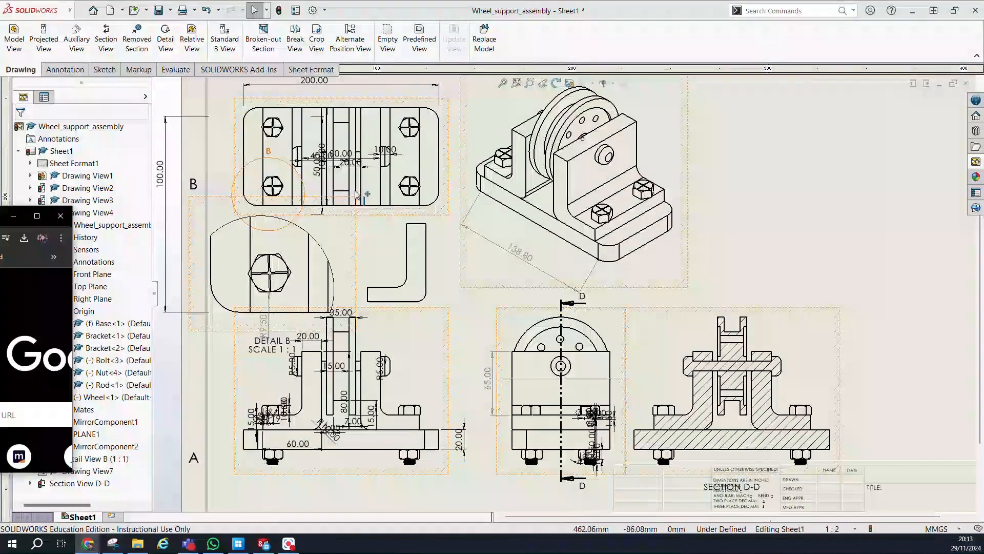
pyautogui.click(427, 27)
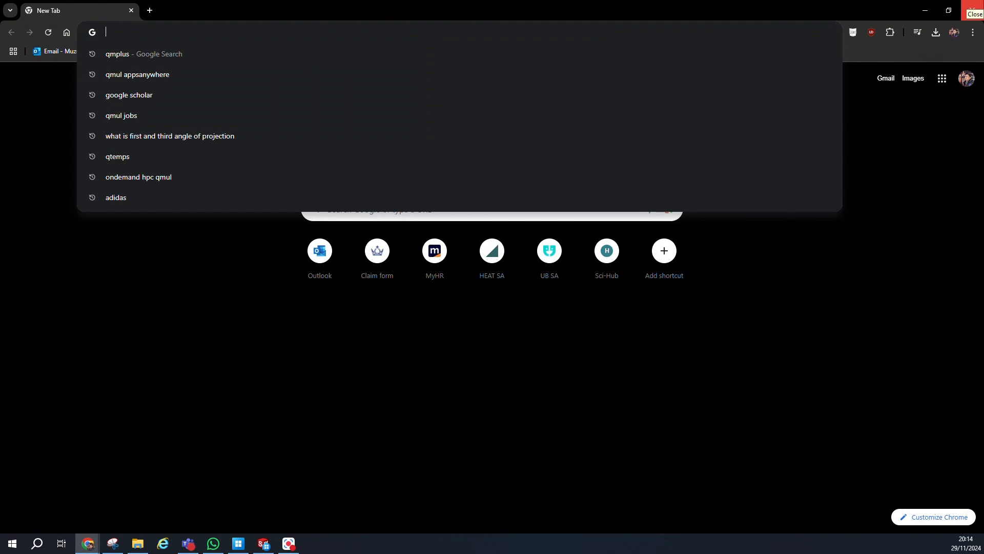
pyautogui.write('engineeri')
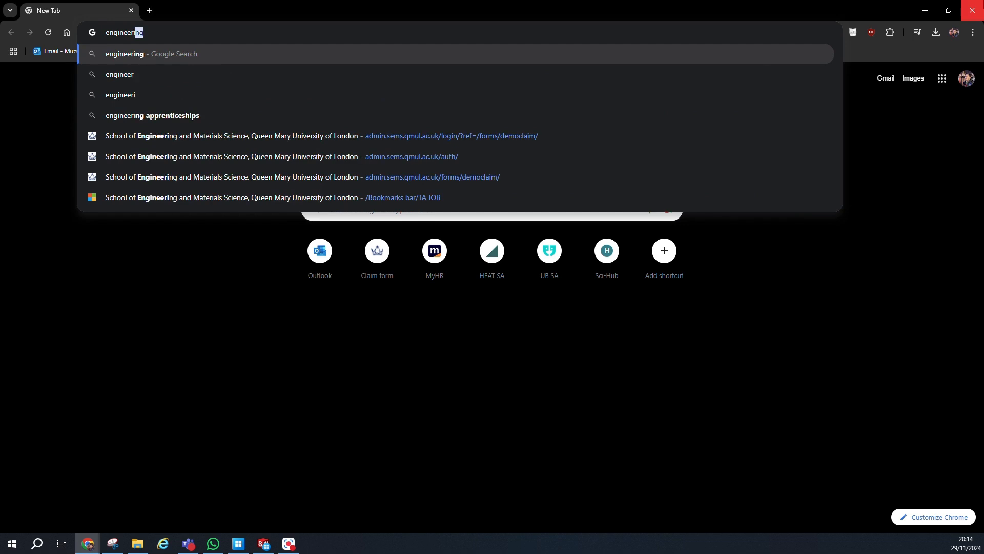
pyautogui.write('ng techinc')
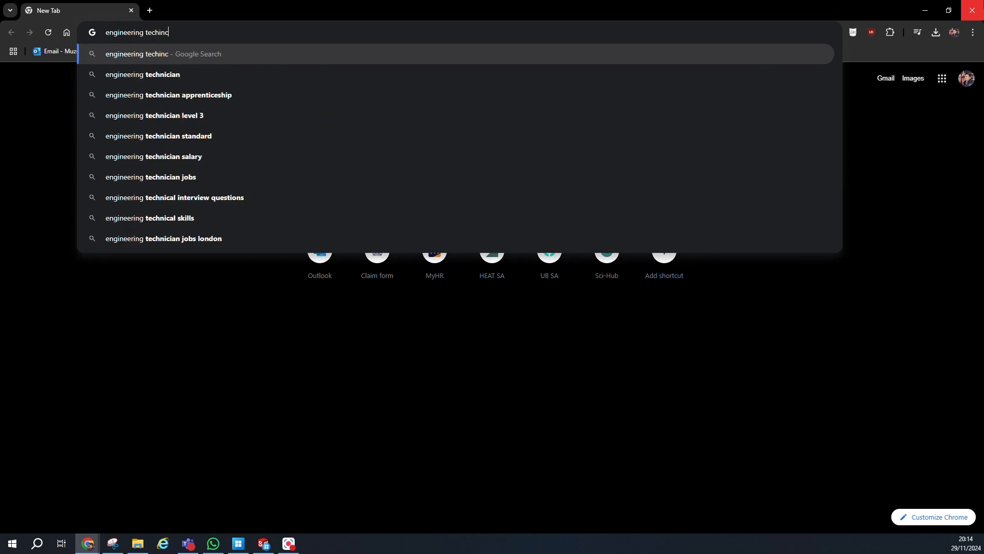
pyautogui.write('al drawings')
pyautogui.press('Return')
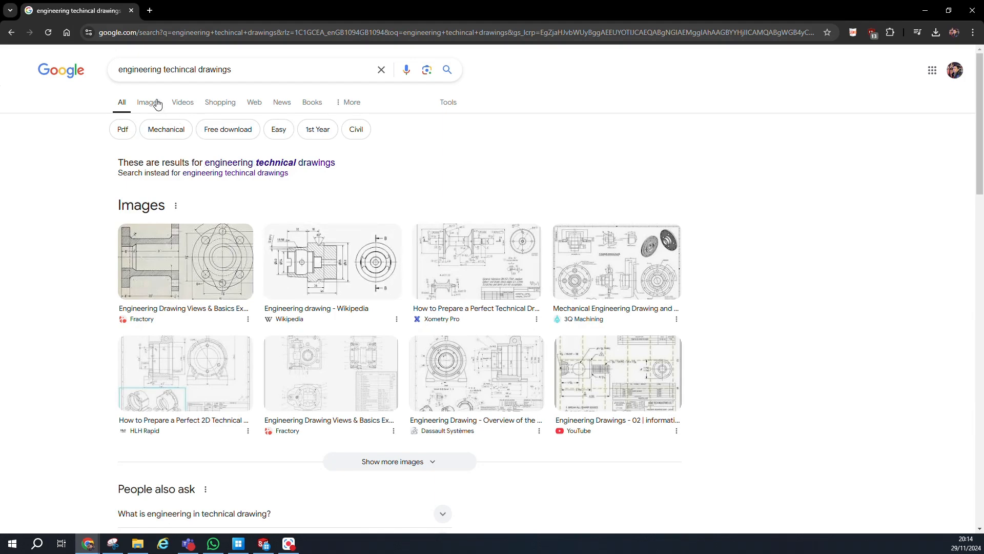
pyautogui.click(154, 101)
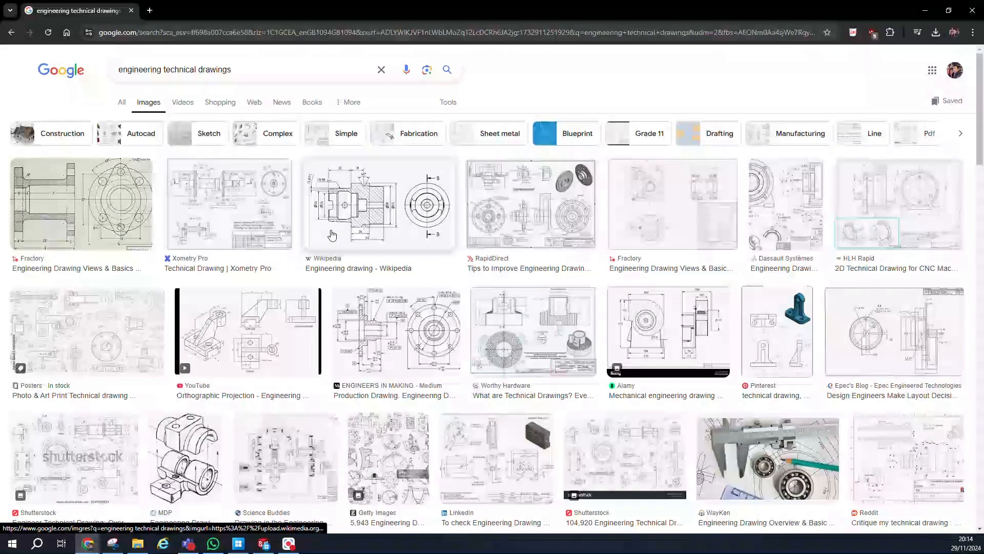
pyautogui.click(523, 308)
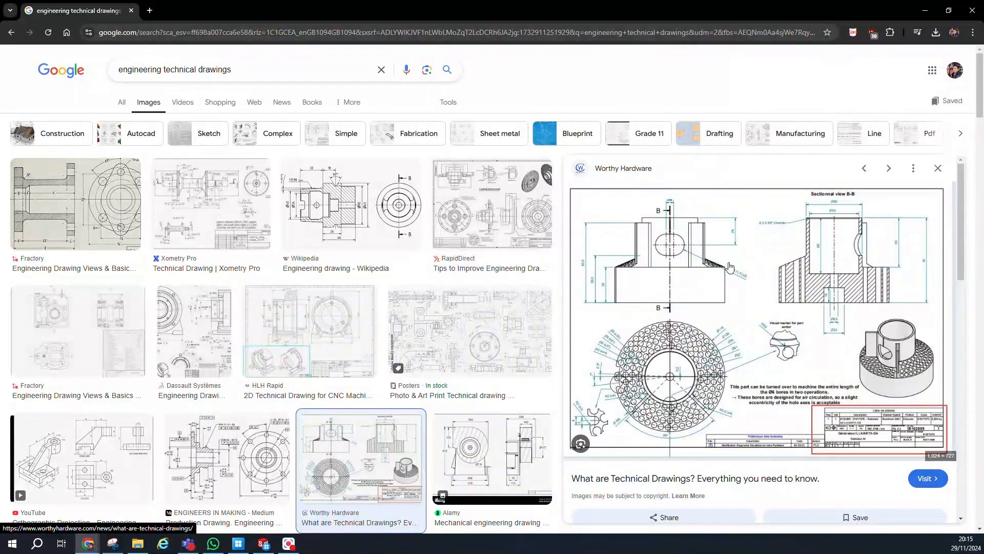
# Step: Search the web for "qmul appsanywhere" in a new tab and open the Apps anywhere - IT Services page for students
pyautogui.click(150, 10)
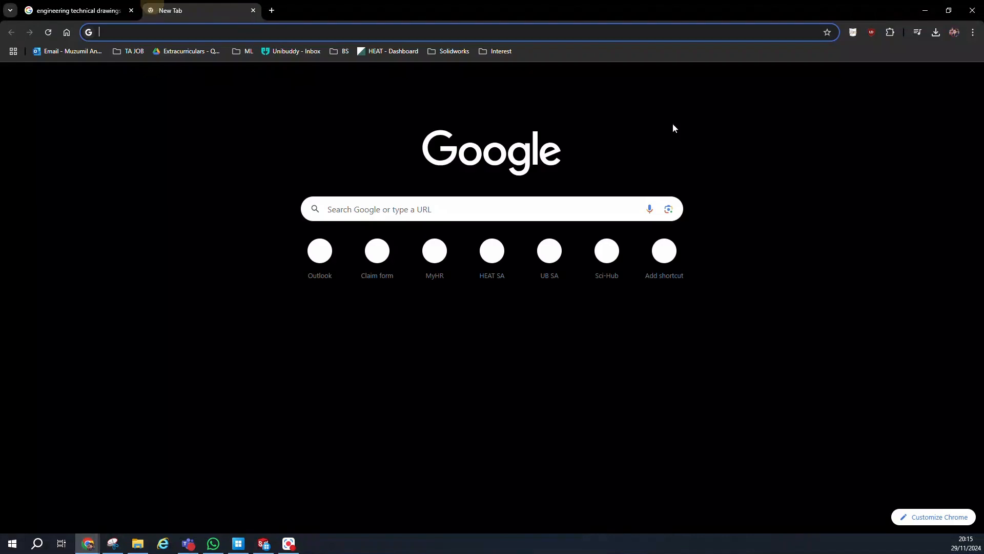
pyautogui.write('qm')
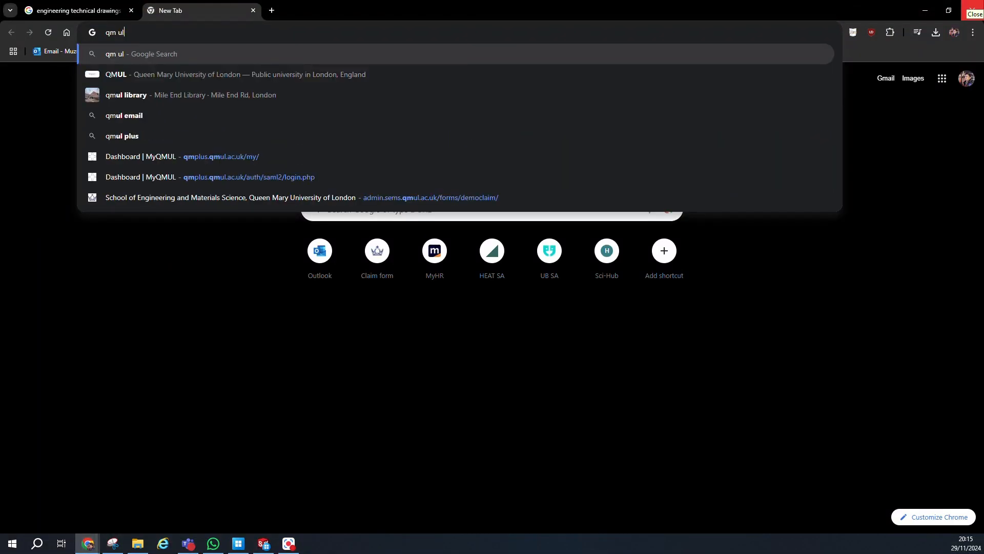
pyautogui.press('BackSpace')
pyautogui.write('ul a')
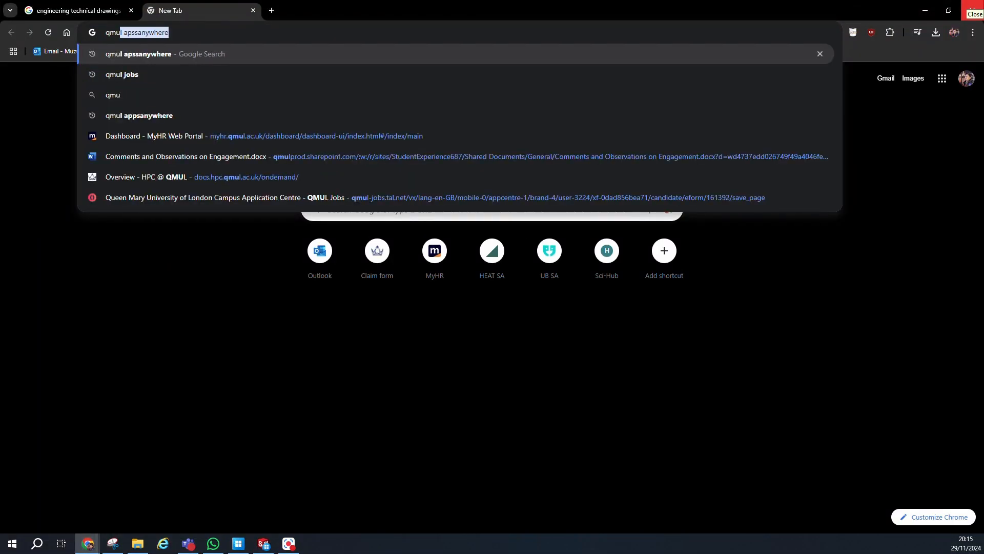
pyautogui.write('ppsanywhere')
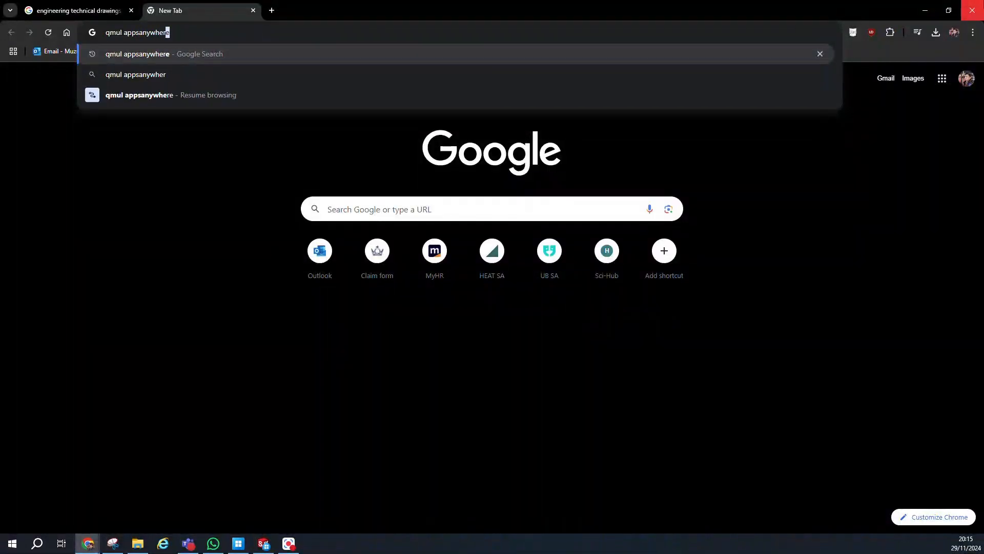
pyautogui.press('Return')
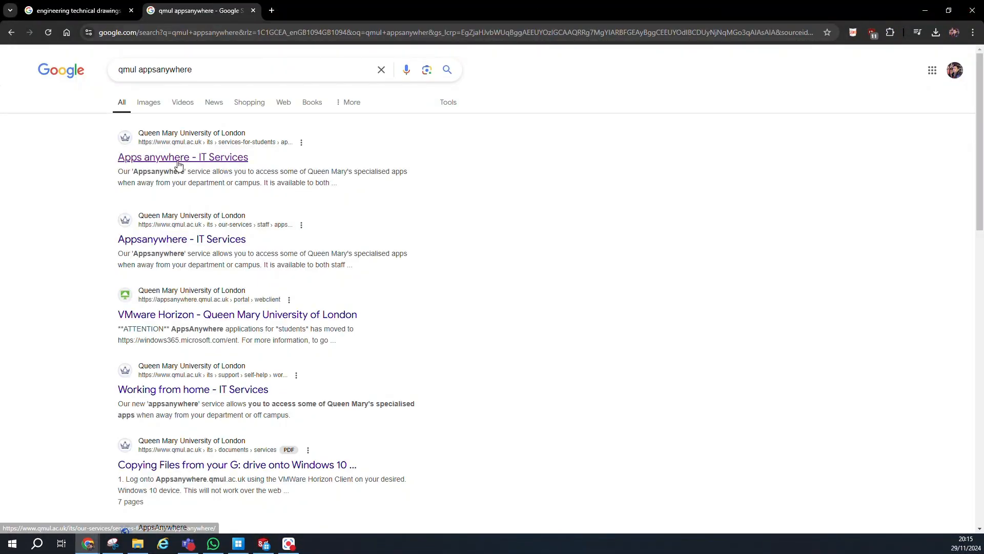
pyautogui.click(171, 161)
# Step: Download the Windows App installer through the page's Windows link, run it, and open Windows App
pyautogui.scroll(-4, 432, 248)
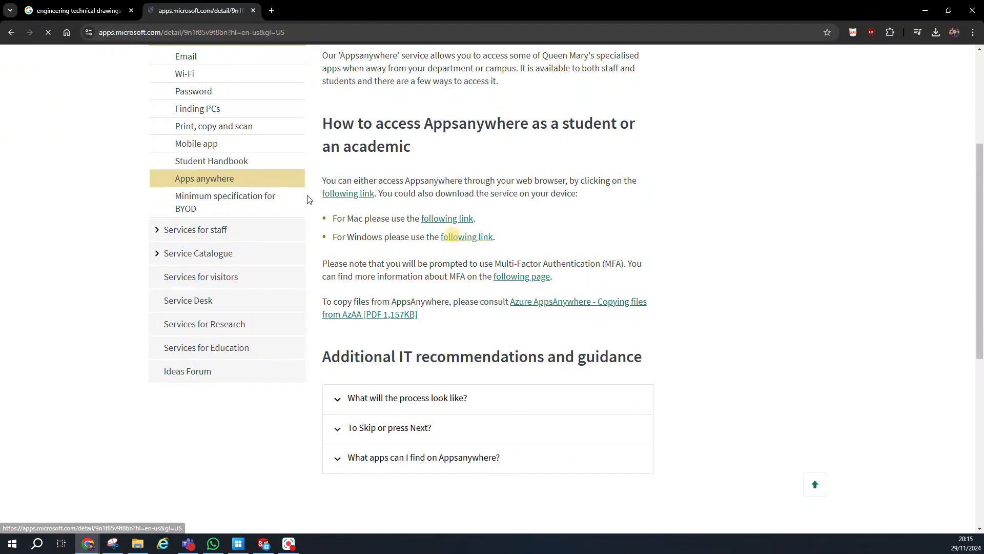
pyautogui.click(453, 238)
pyautogui.click(243, 239)
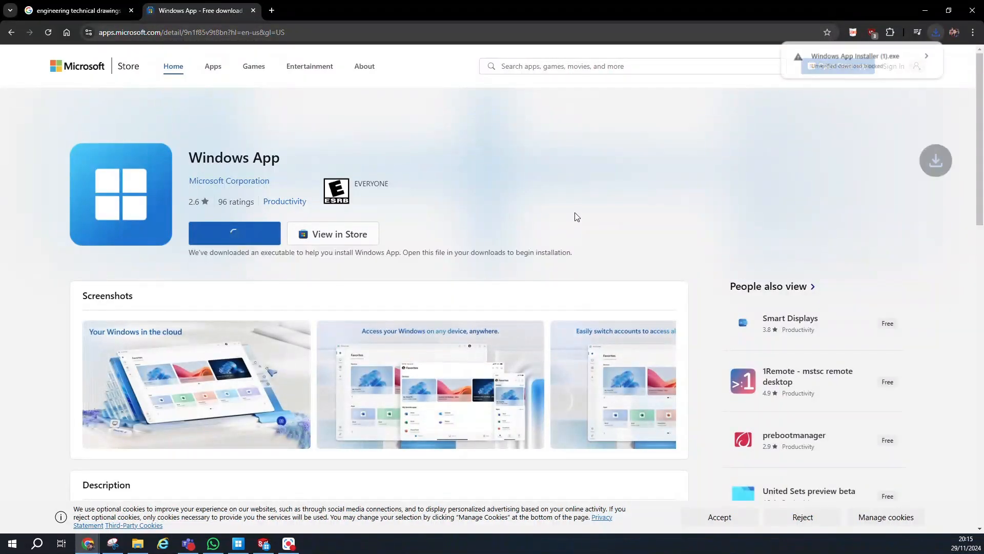
pyautogui.click(898, 57)
pyautogui.click(900, 112)
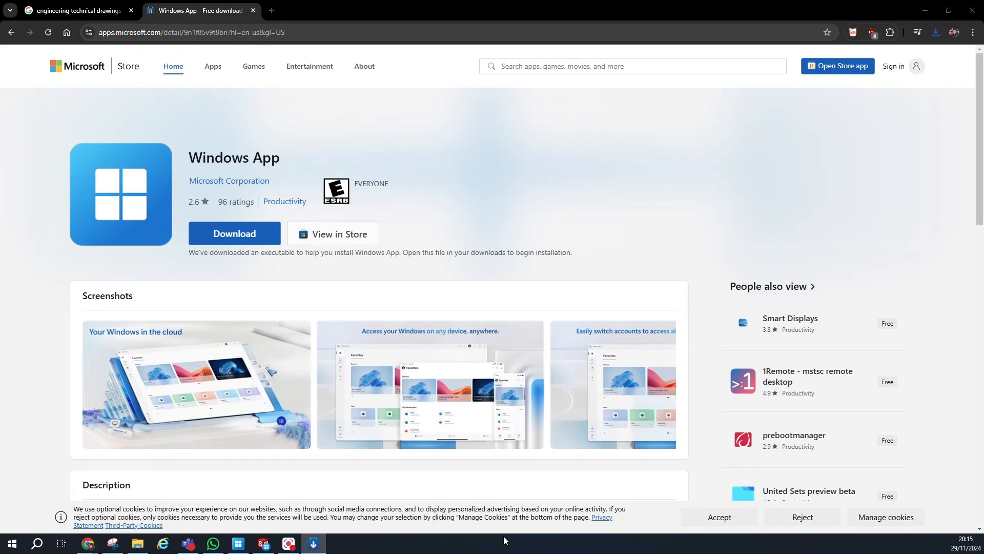
pyautogui.moveTo(351, 5); pyautogui.dragTo(372, 136)
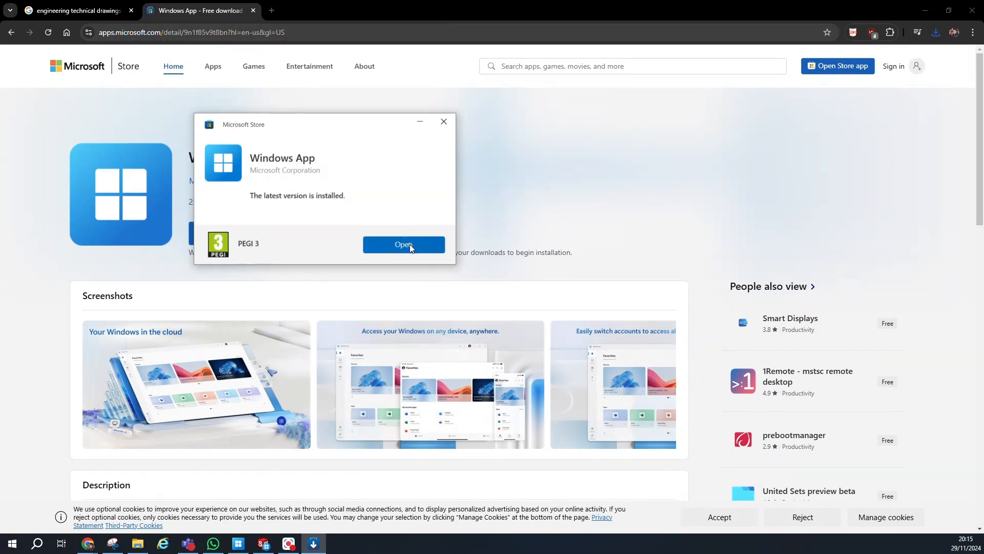
pyautogui.click(410, 244)
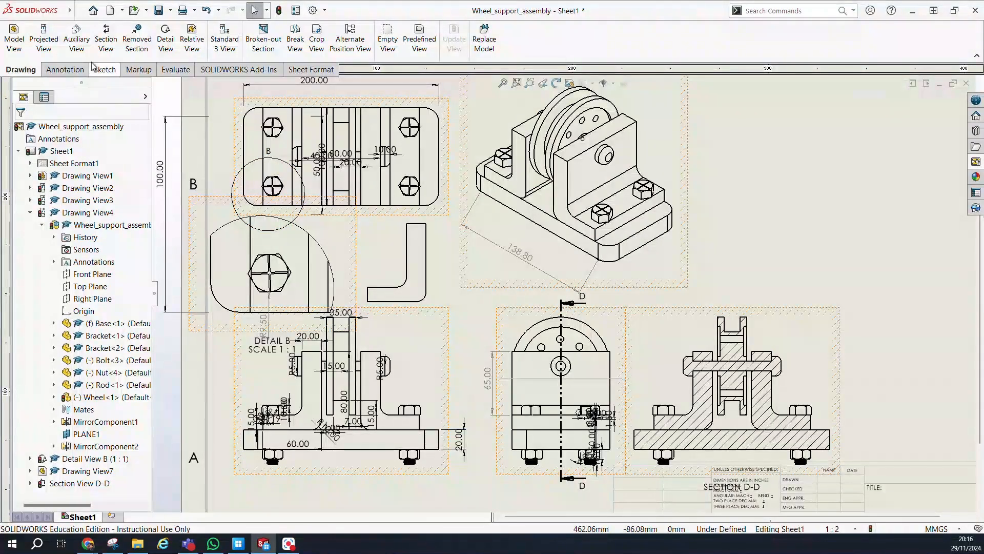
# Step: Close the Wheel_support_assembly drawing and its assembly without saving the modified documents
pyautogui.click(966, 83)
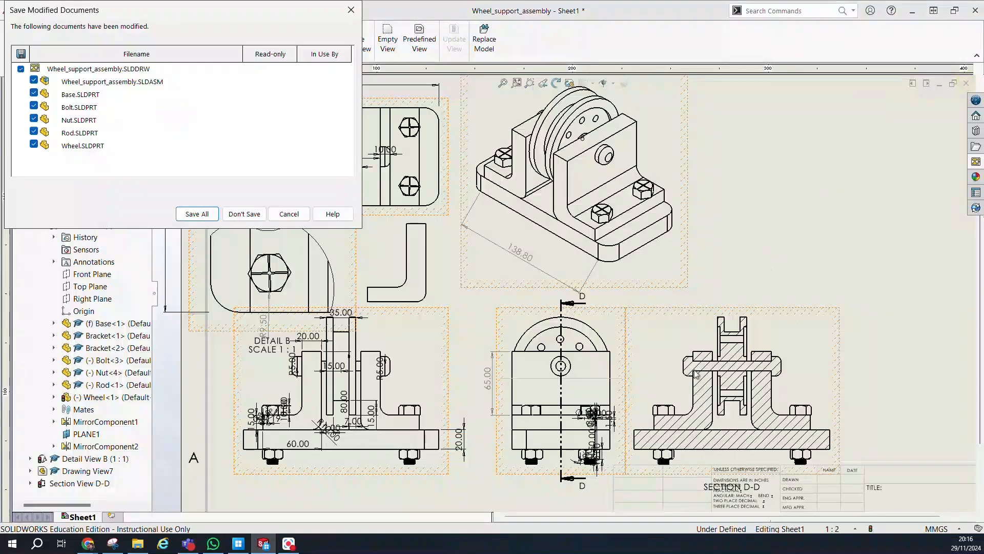
pyautogui.click(245, 214)
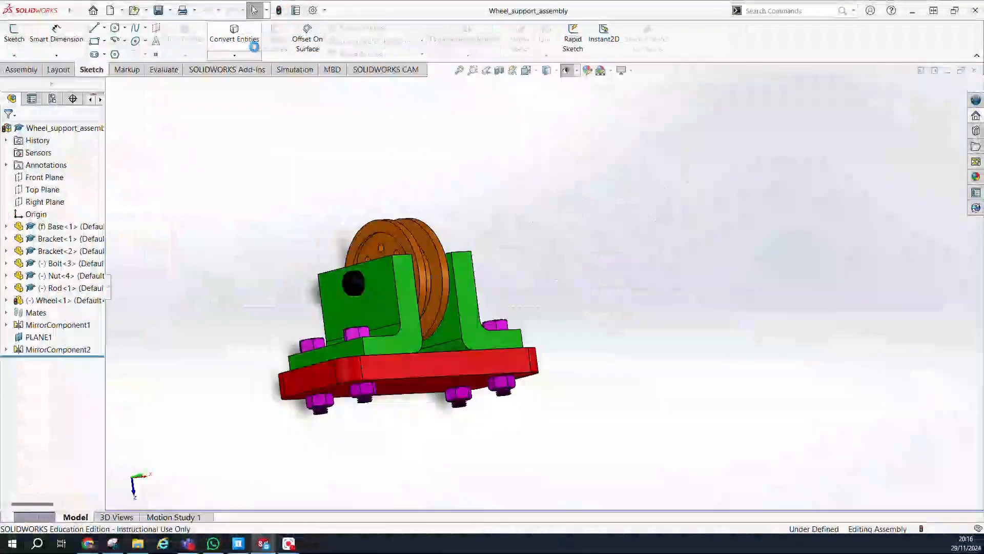
pyautogui.click(974, 71)
pyautogui.click(244, 214)
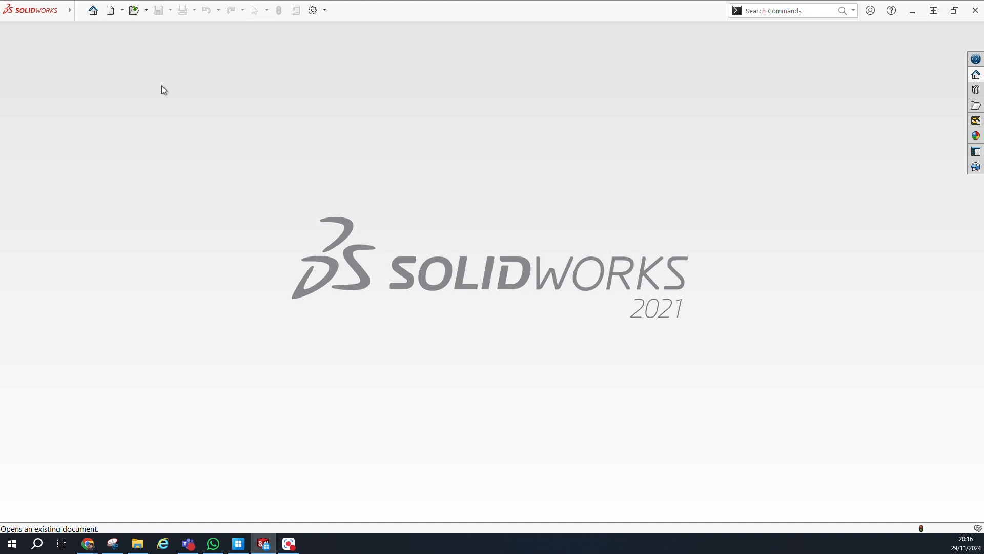
# Step: Open Wheel_support_assembly from the assembly_week_10 folder and rebuild it
pyautogui.click(137, 14)
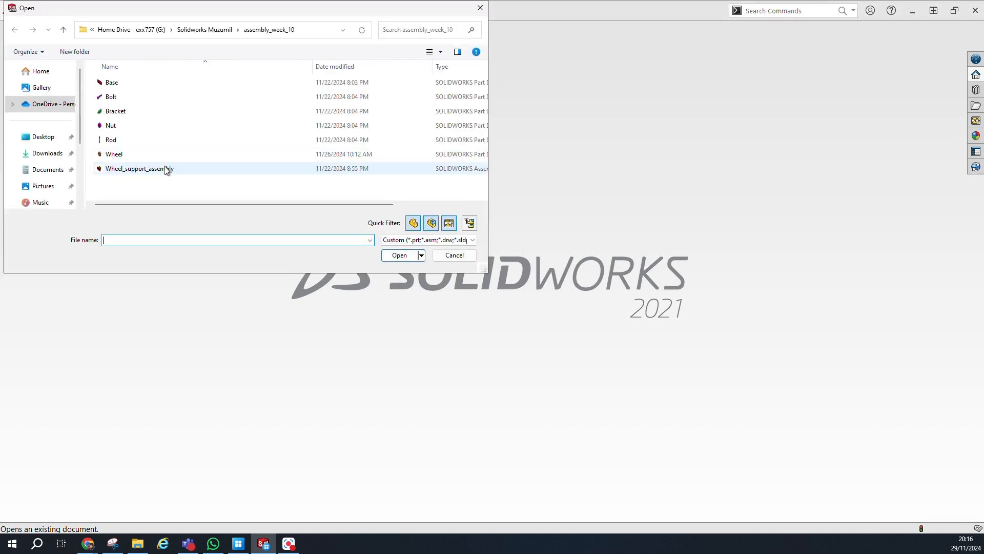
pyautogui.click(163, 167)
pyautogui.click(123, 145)
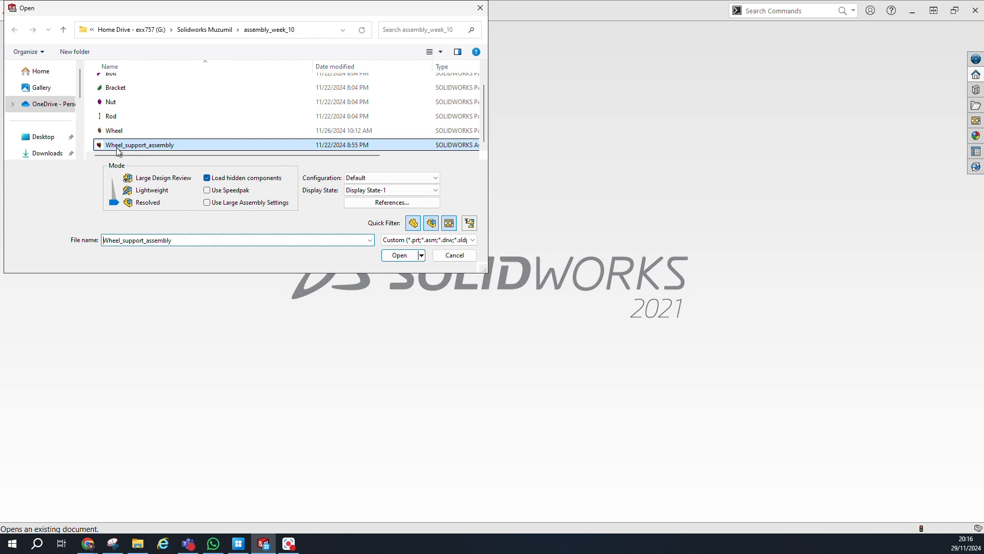
pyautogui.click(400, 256)
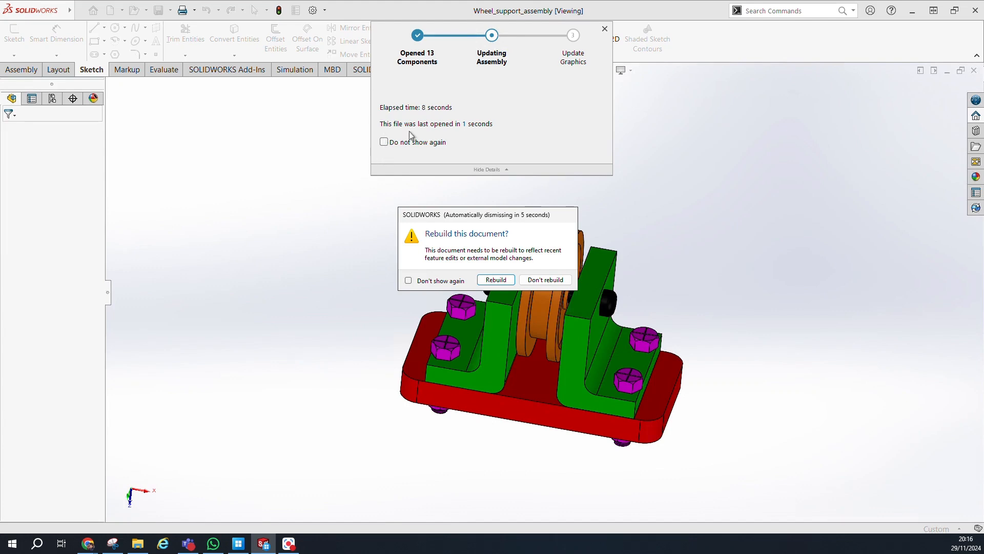
pyautogui.click(501, 280)
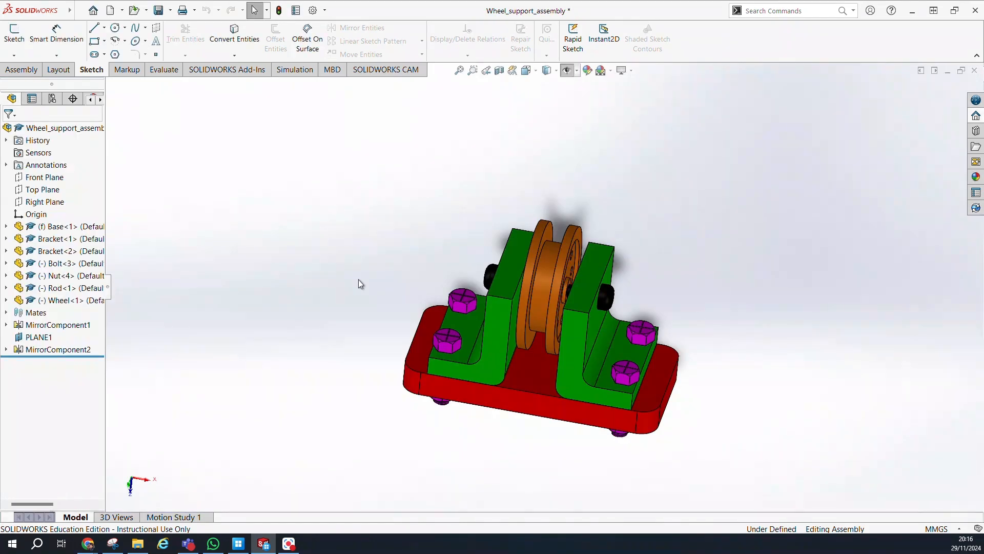
pyautogui.moveTo(358, 280); pyautogui.dragTo(262, 208, button='middle')
pyautogui.click(99, 12)
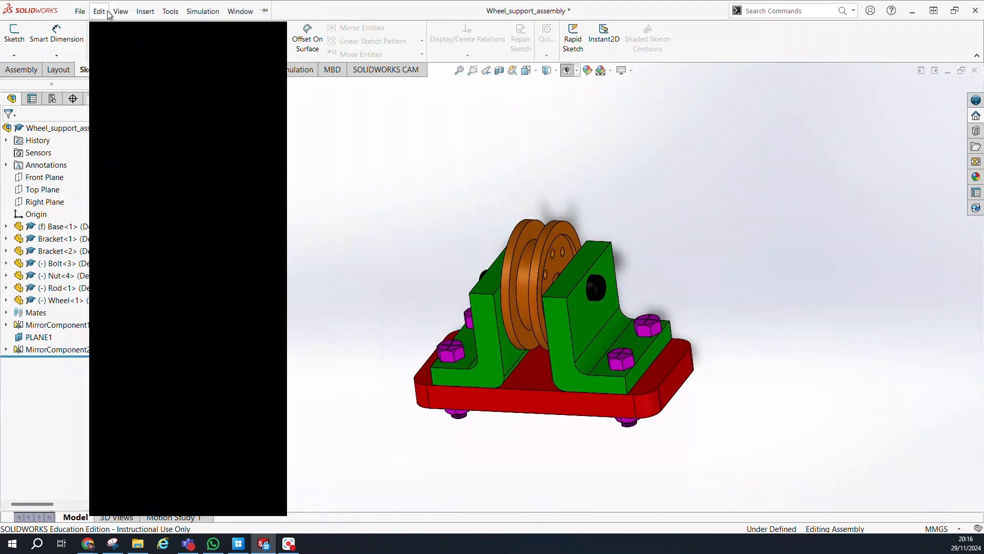
pyautogui.click(451, 200)
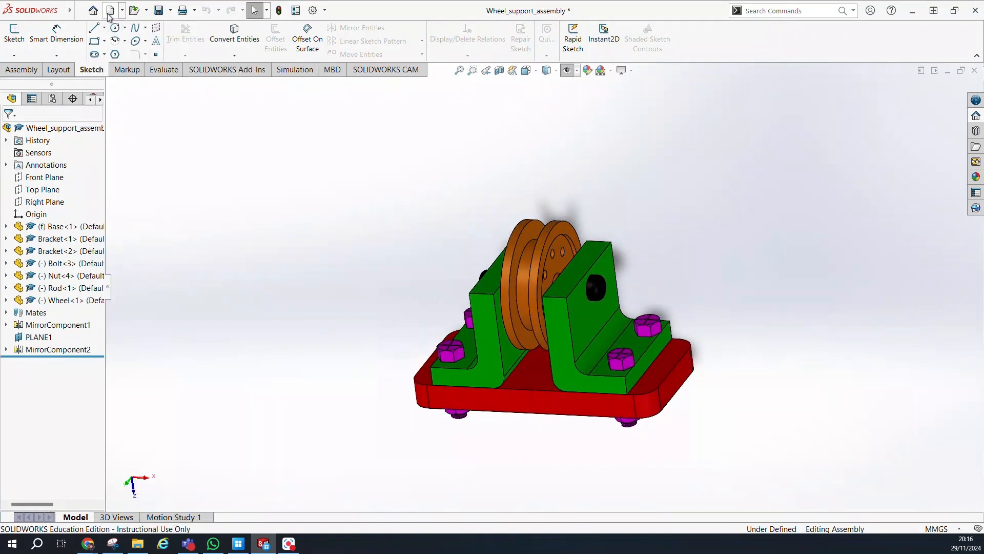
# Step: Create a new assembly document, browse for a component to insert, and close the document without inserting anything
pyautogui.click(110, 11)
pyautogui.click(321, 158)
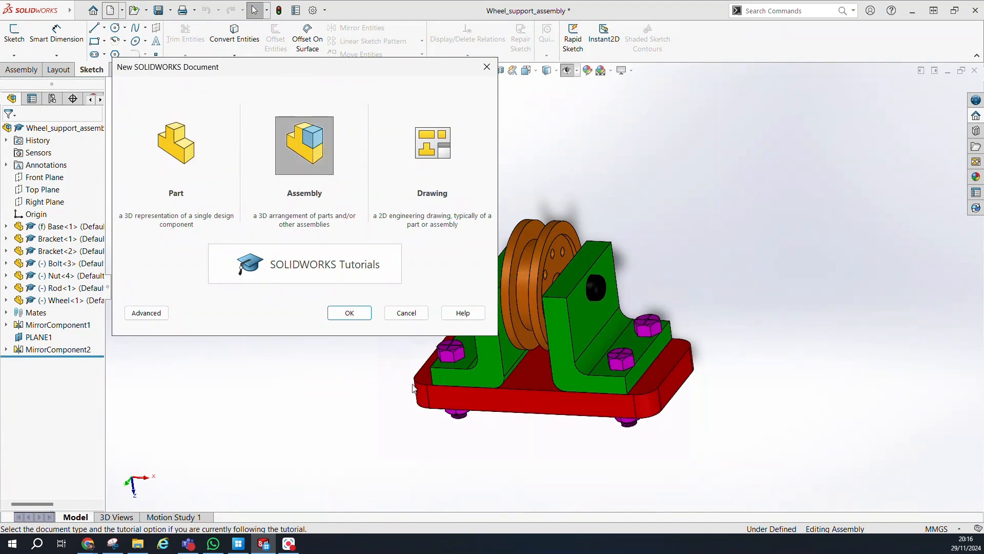
pyautogui.click(356, 313)
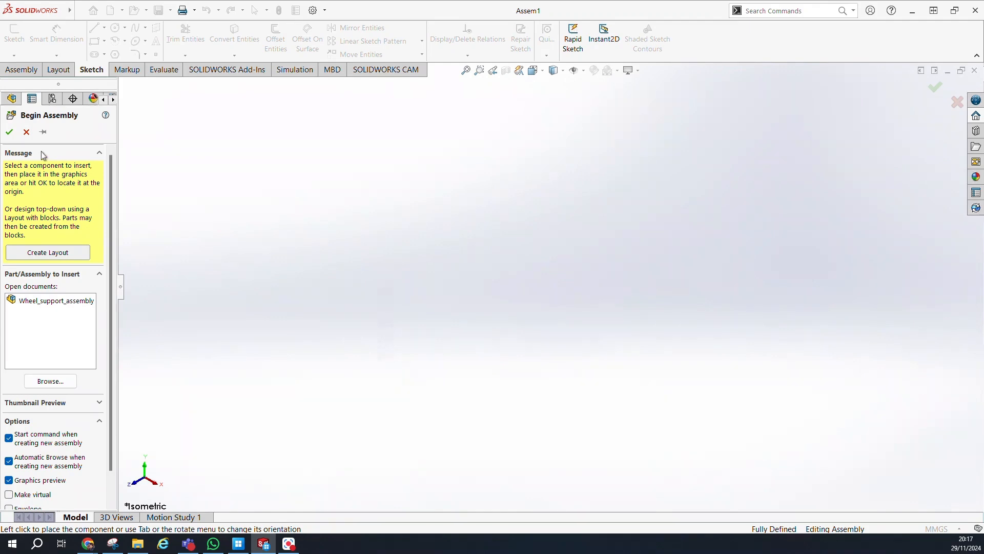
pyautogui.click(50, 381)
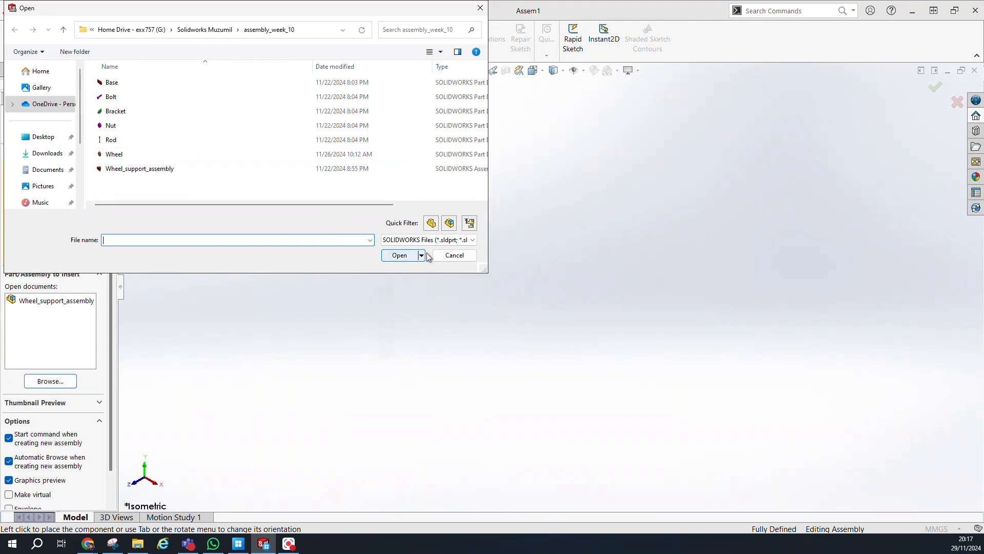
pyautogui.click(480, 7)
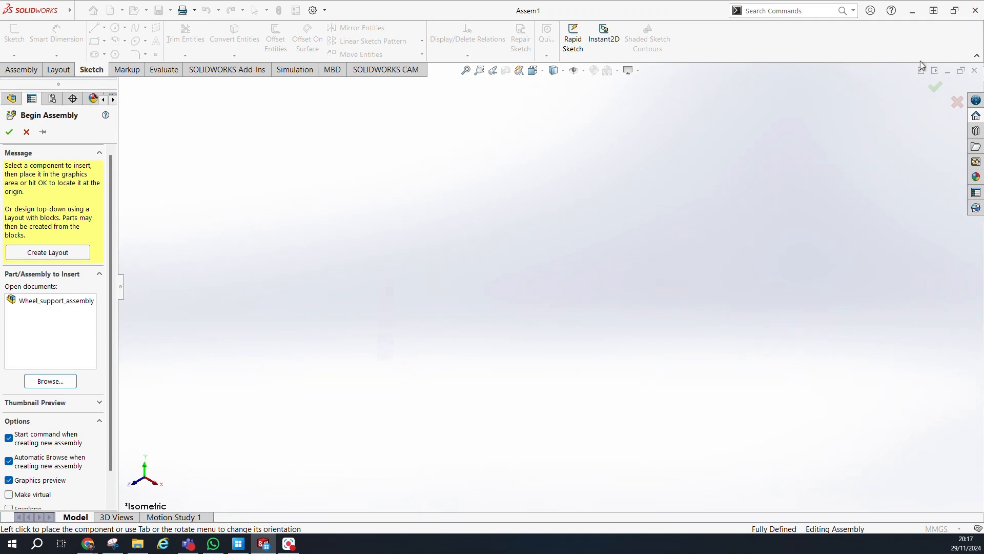
pyautogui.click(957, 102)
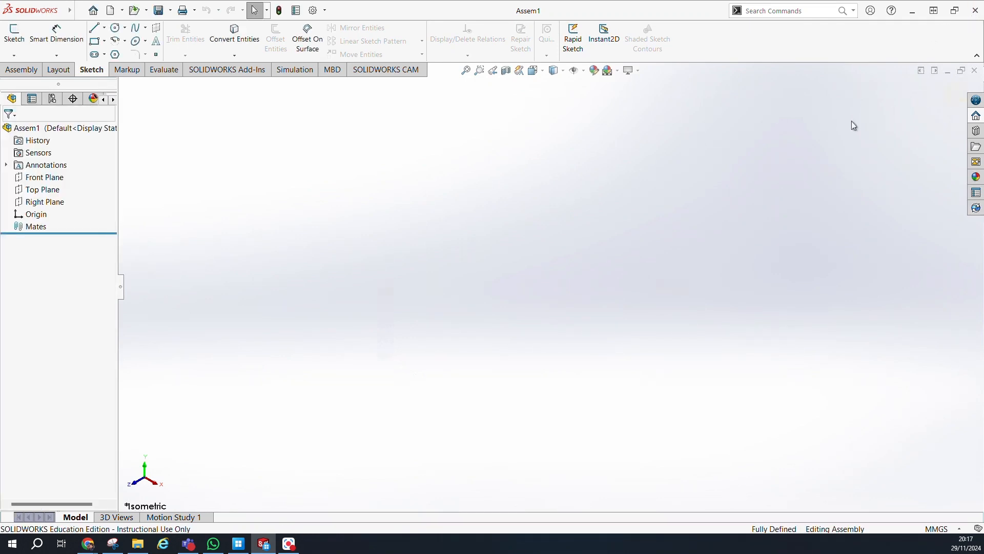
pyautogui.click(974, 71)
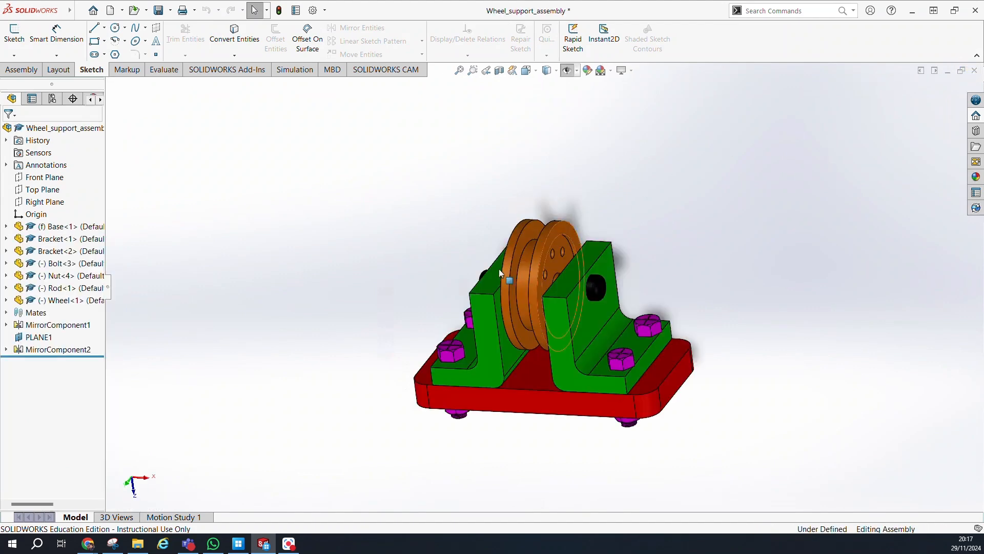
pyautogui.moveTo(69, 11)
pyautogui.click(121, 10)
pyautogui.click(397, 91)
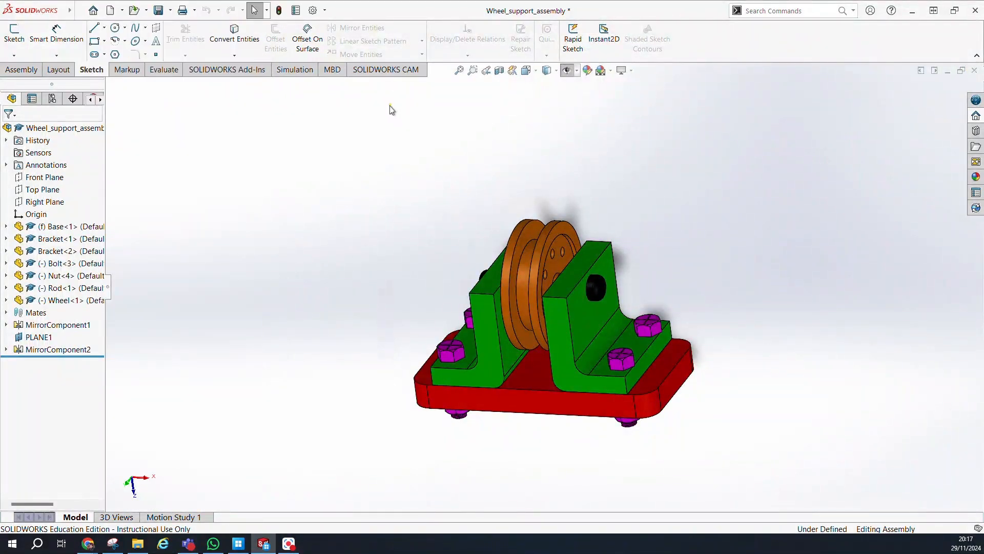
pyautogui.click(147, 11)
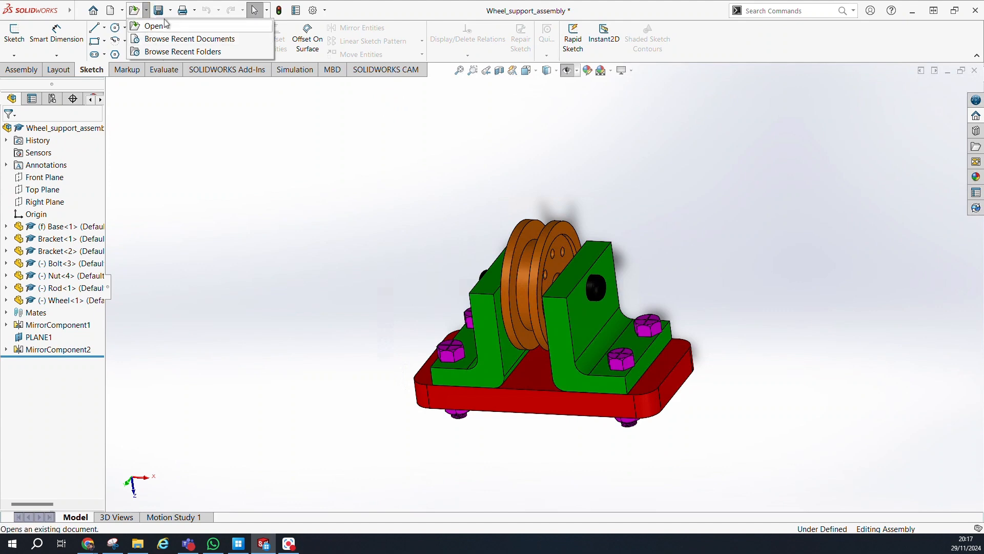
pyautogui.click(147, 11)
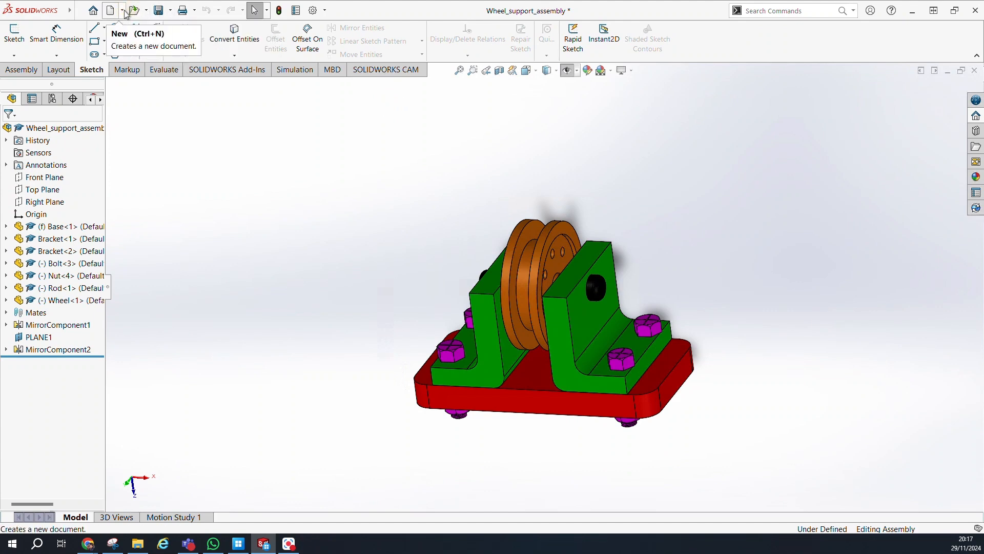
pyautogui.click(123, 11)
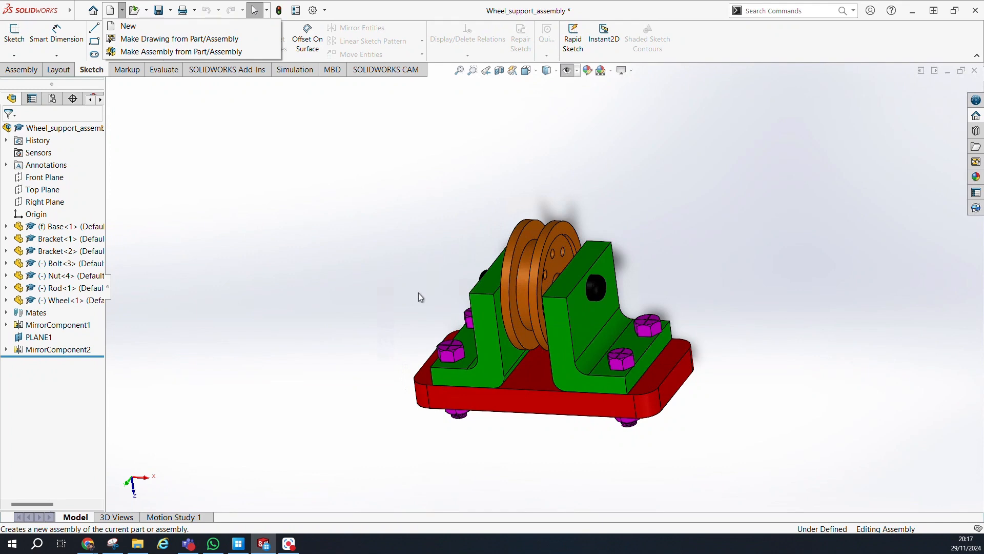
pyautogui.moveTo(35, 17)
pyautogui.click(251, 17)
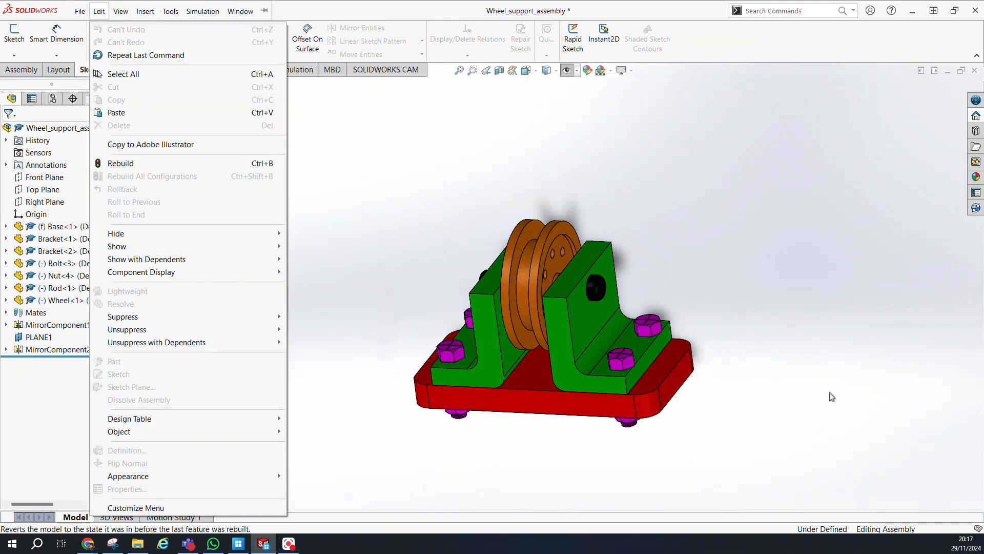
pyautogui.click(517, 149)
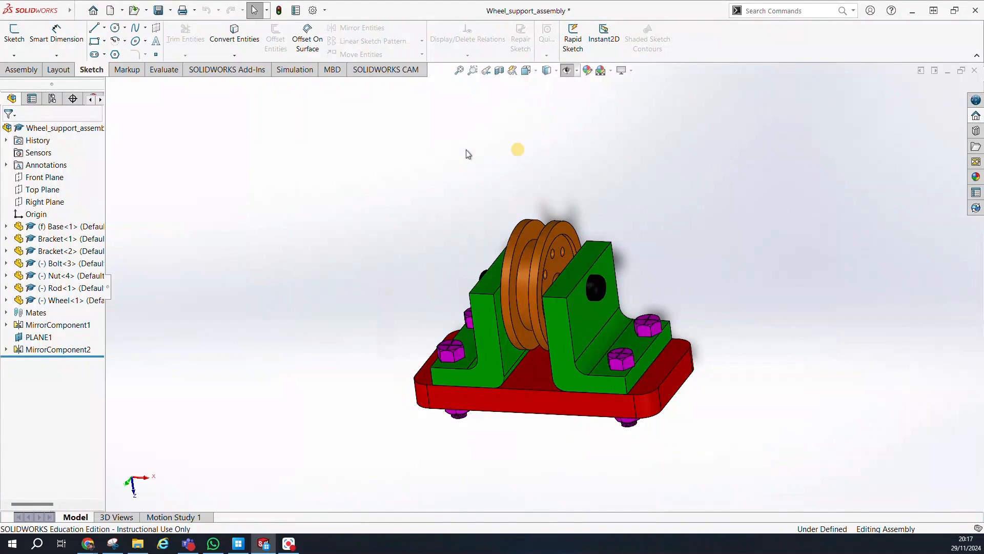
# Step: Start a new drawing from the open wheel support assembly and look through the available sheet formats
pyautogui.click(119, 10)
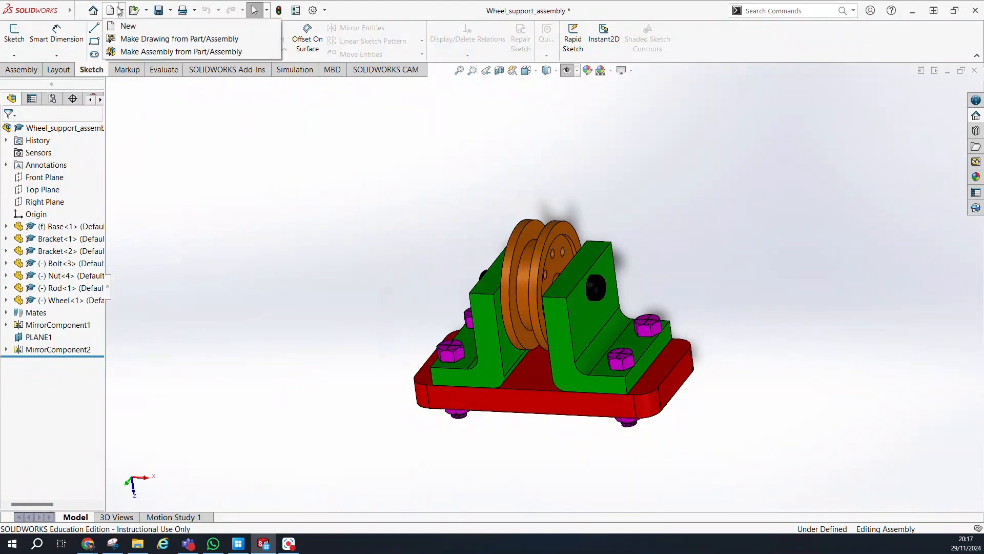
pyautogui.click(133, 41)
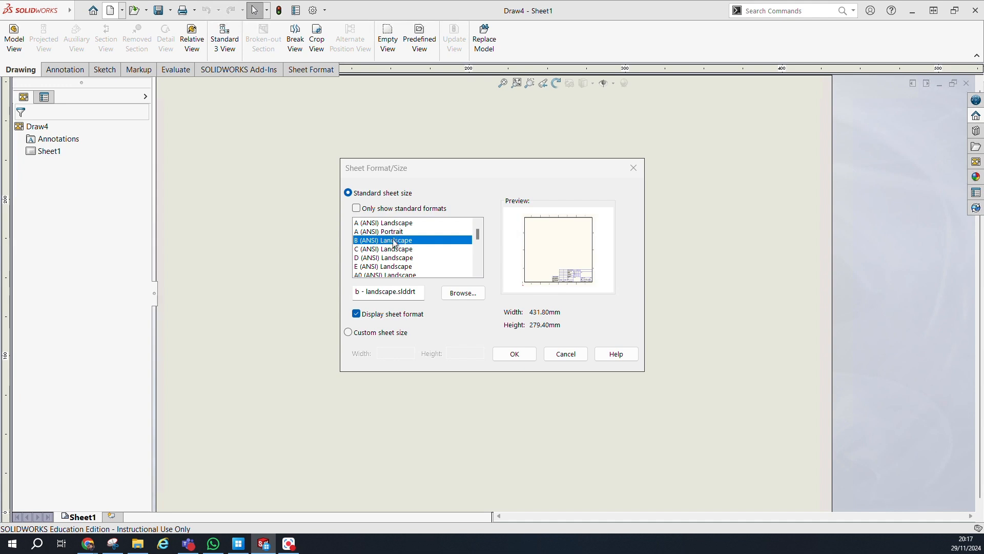
pyautogui.scroll(-8, 396, 245)
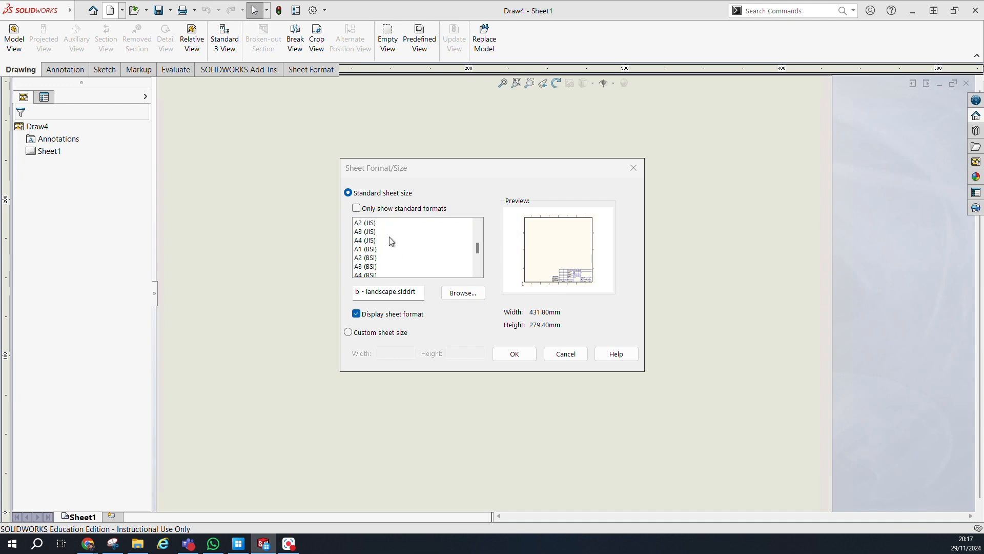
pyautogui.scroll(8, 386, 245)
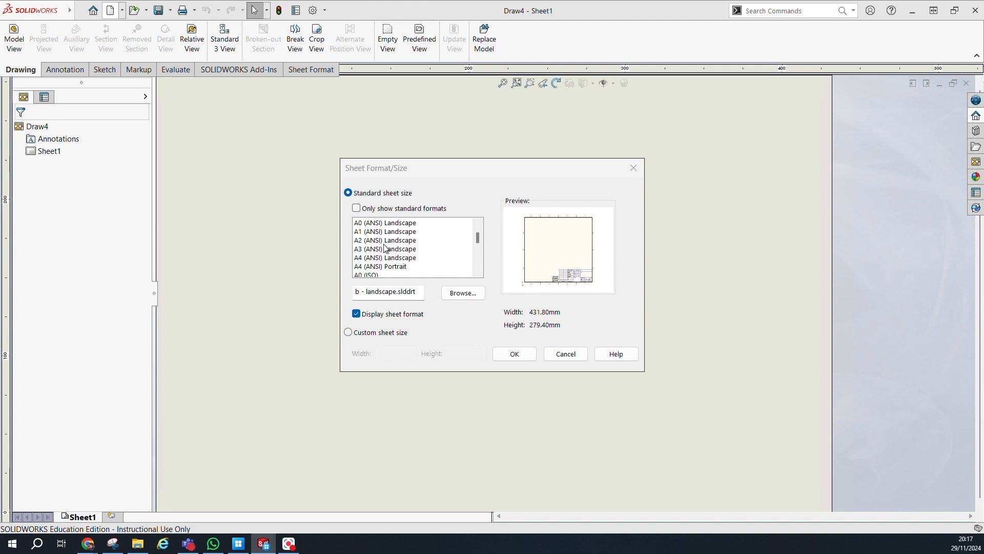
# Step: Try the A3 (BSI) format from the standard formats, comparing it with B (ANSI) Landscape
pyautogui.click(361, 209)
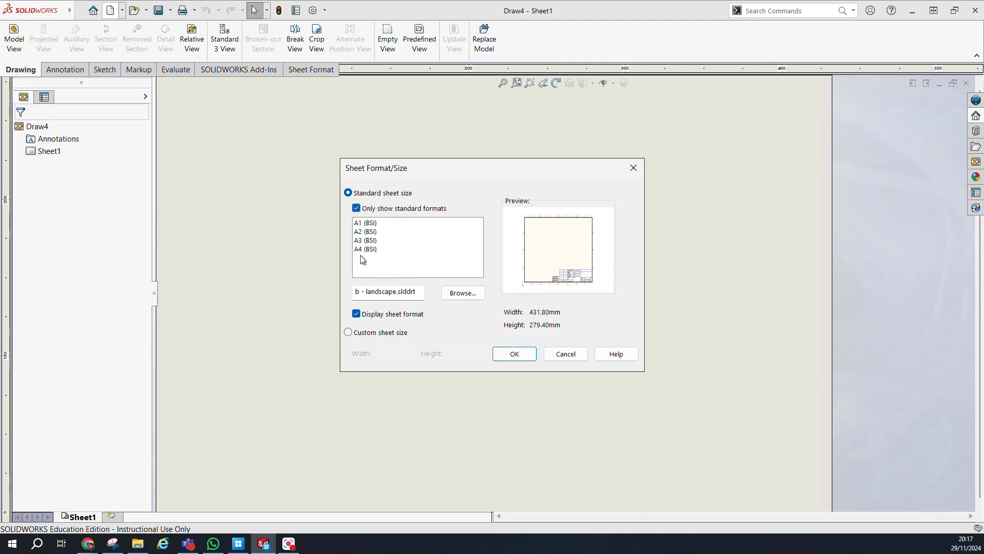
pyautogui.click(368, 241)
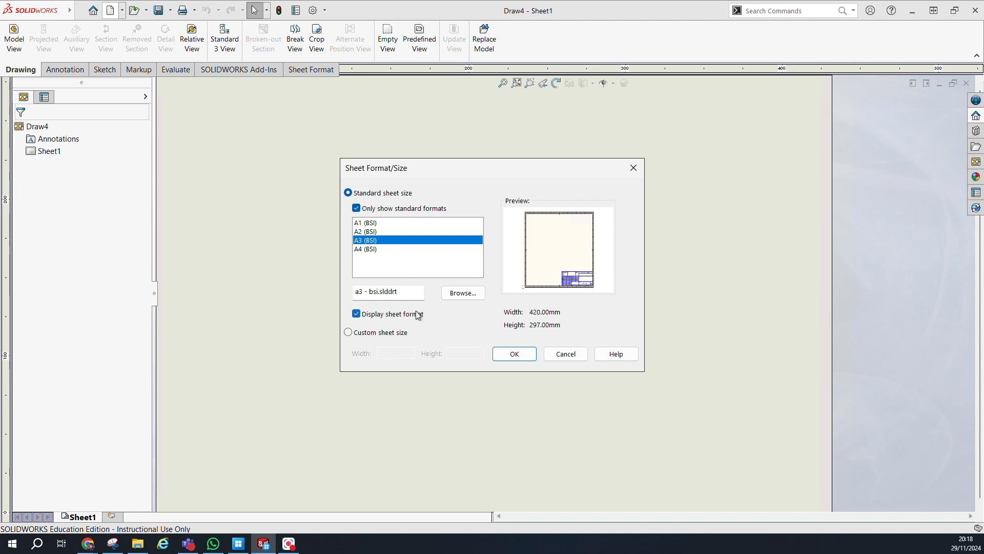
pyautogui.click(357, 208)
pyautogui.click(367, 240)
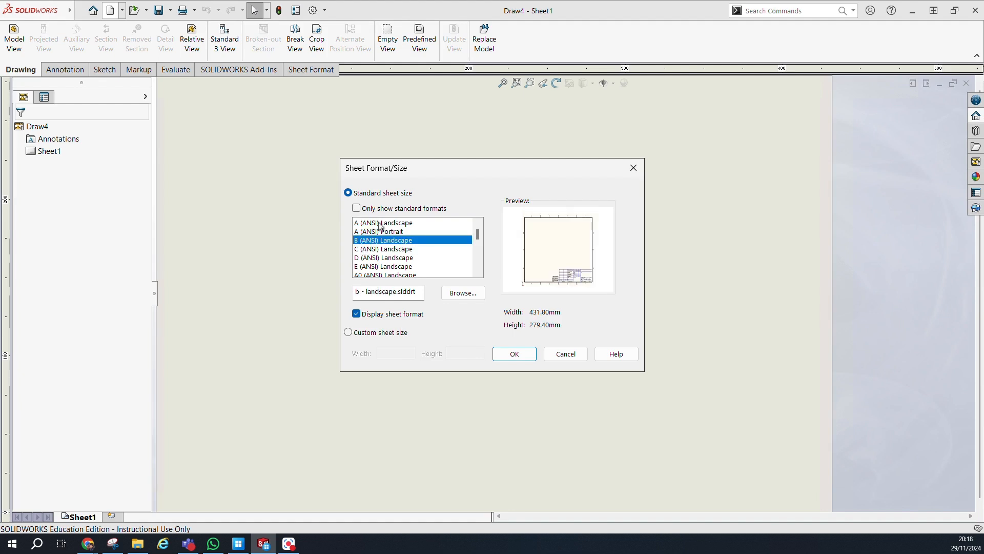
pyautogui.click(356, 208)
pyautogui.click(375, 242)
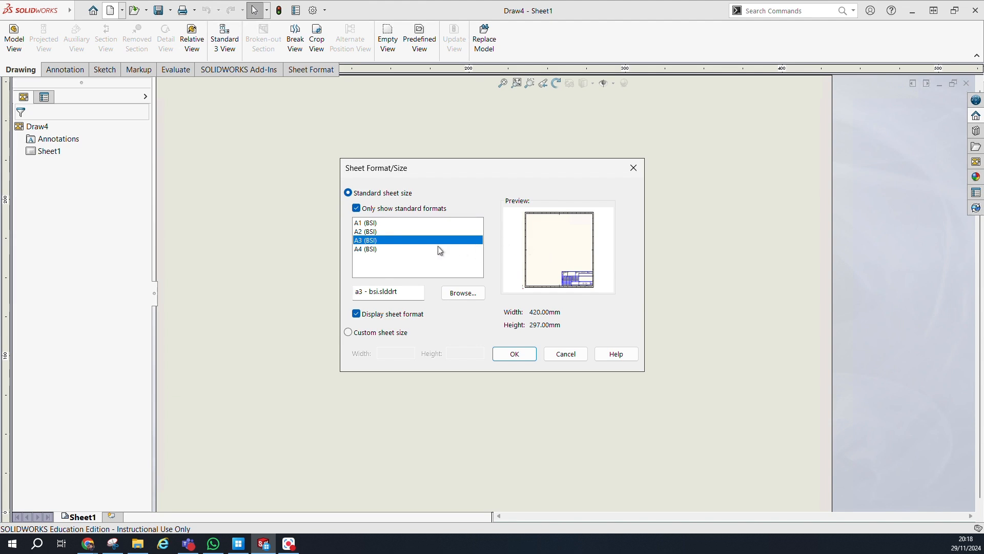
# Step: List all sheet formats instead of only the standard ones and create the sheet as B (ANSI) Landscape
pyautogui.click(357, 208)
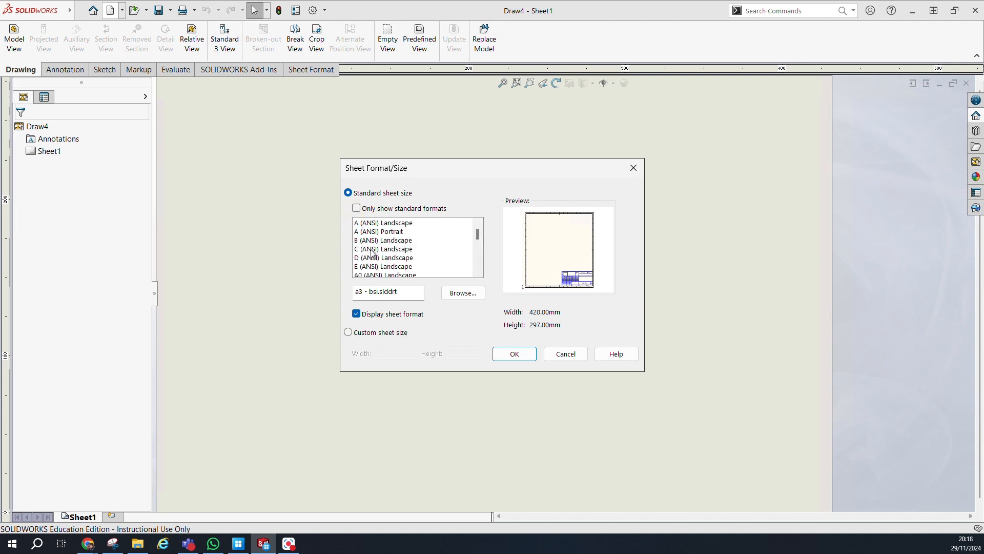
pyautogui.click(372, 240)
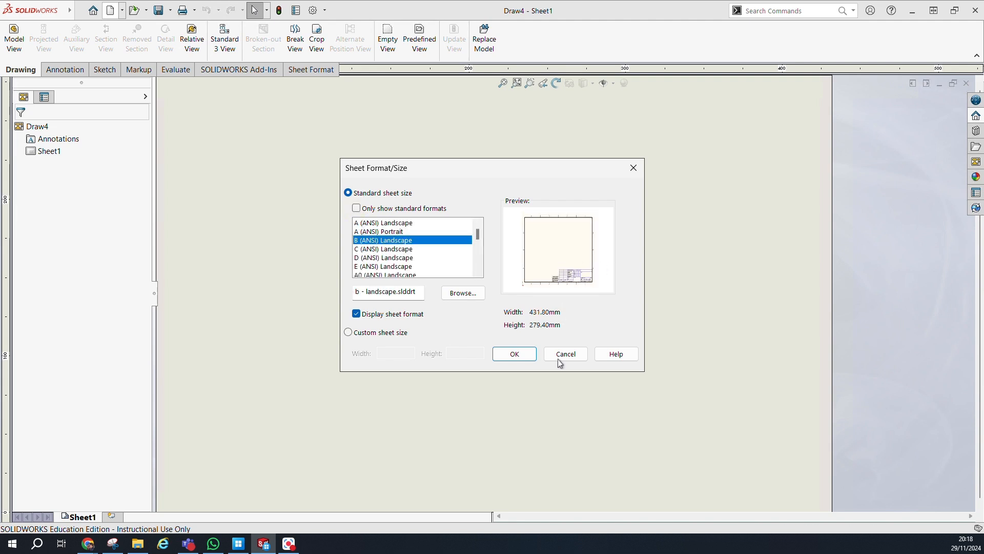
pyautogui.click(508, 357)
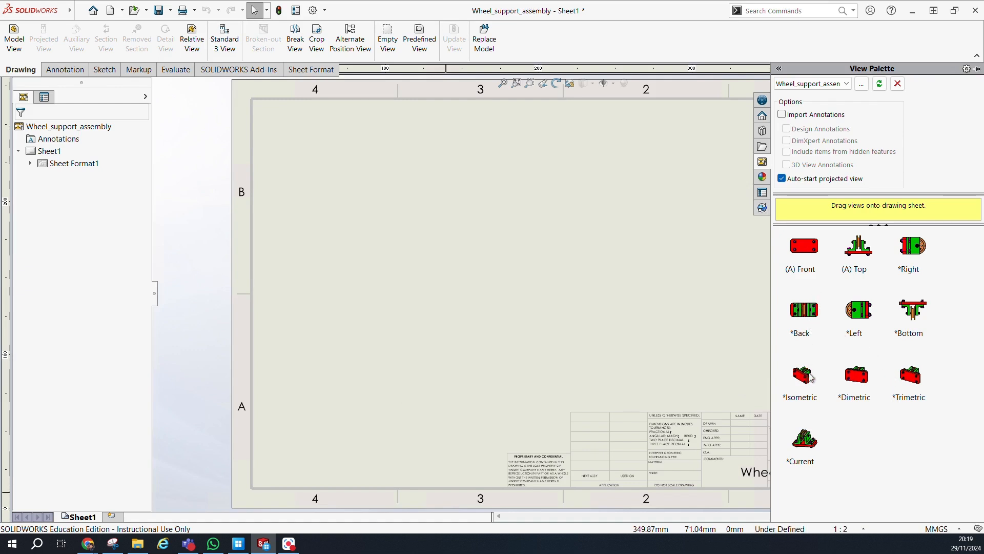
# Step: Place the assembly's Top view at the sheet's lower left, with projected views above and beside it plus an isometric view
pyautogui.moveTo(866, 255); pyautogui.dragTo(955, 298)
pyautogui.moveTo(859, 247)
pyautogui.mouseDown()
pyautogui.moveTo(362, 301)
pyautogui.moveTo(355, 362)
pyautogui.moveTo(371, 358)
pyautogui.moveTo(368, 319)
pyautogui.mouseUp()
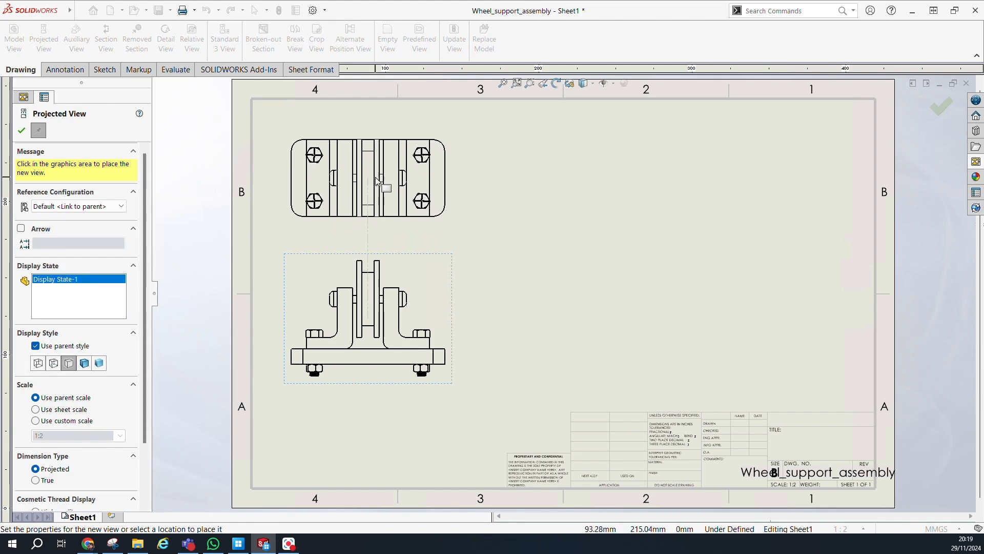
pyautogui.click(375, 172)
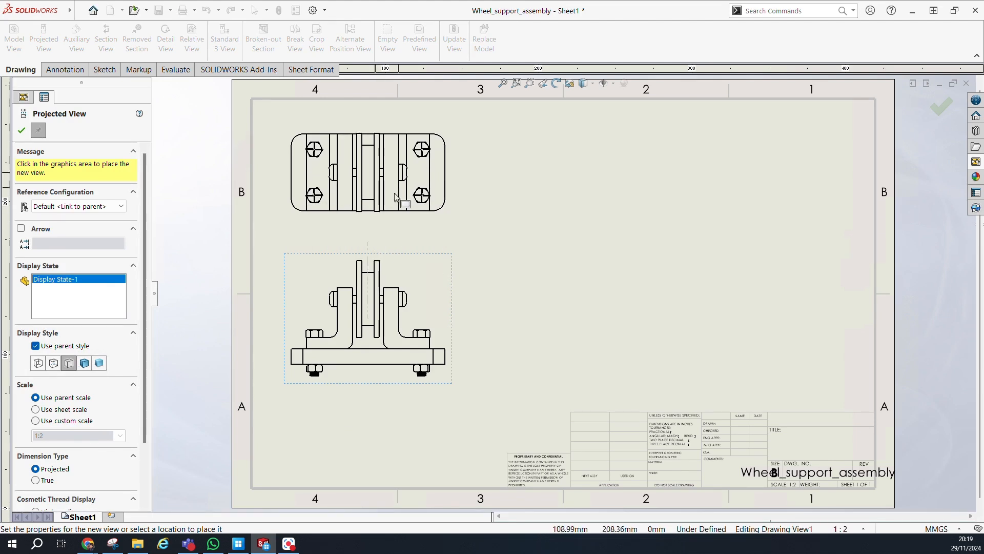
pyautogui.click(591, 302)
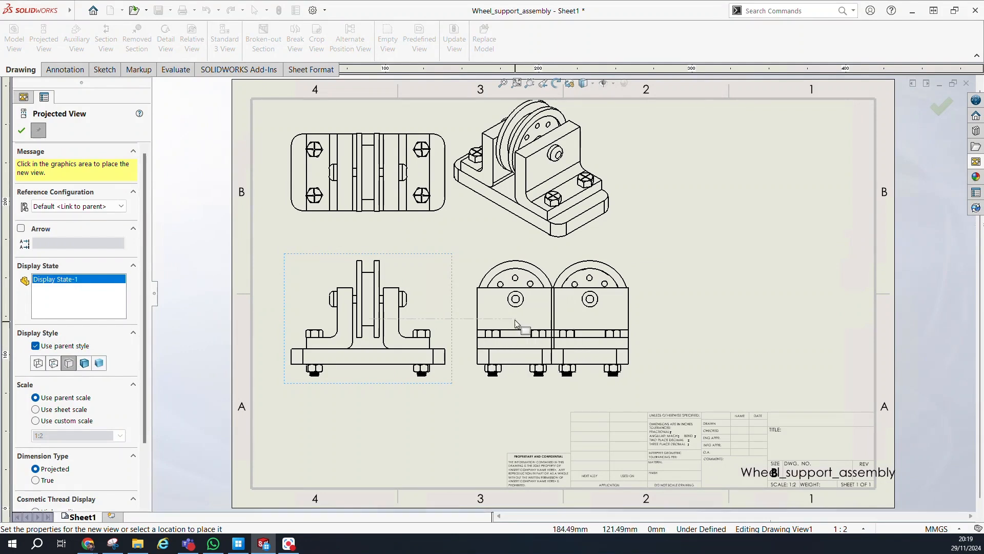
pyautogui.click(513, 314)
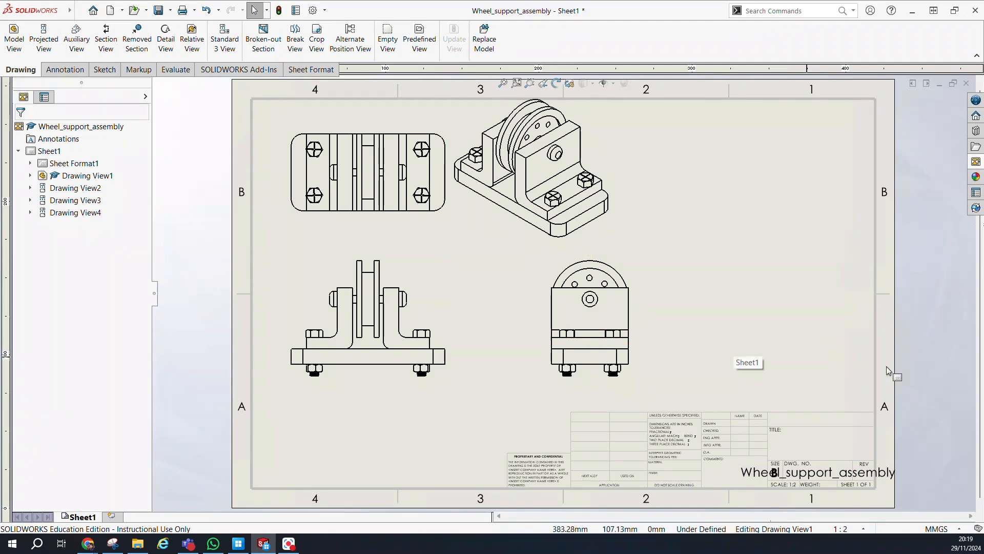
# Step: Move the projected side view closer to the main elevation view, keeping it aligned
pyautogui.click(578, 323)
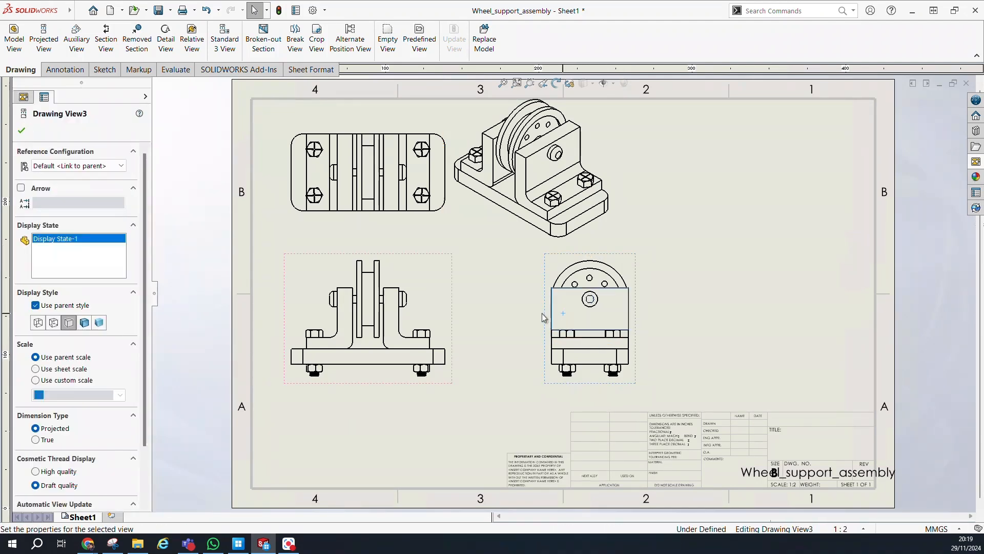
pyautogui.moveTo(533, 315); pyautogui.dragTo(503, 316)
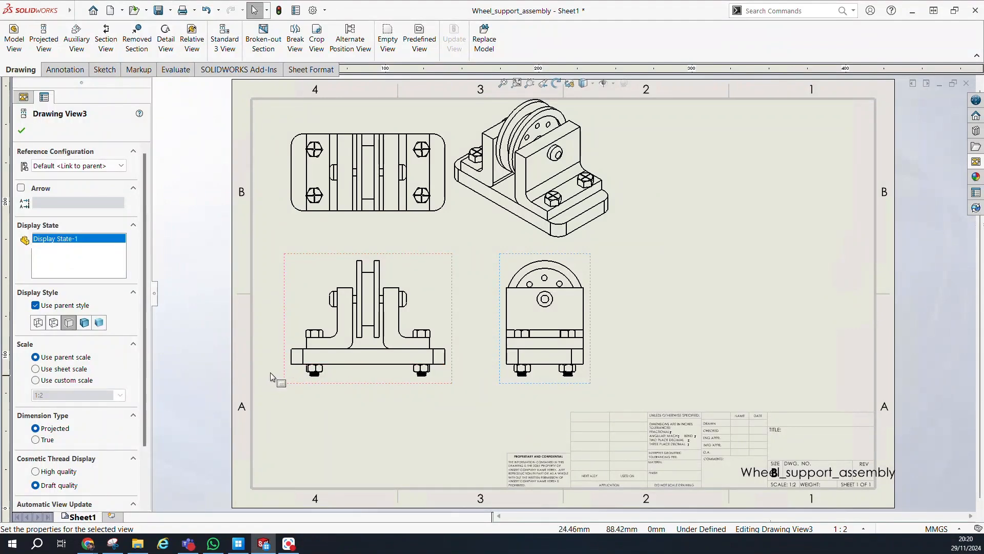
pyautogui.click(281, 378)
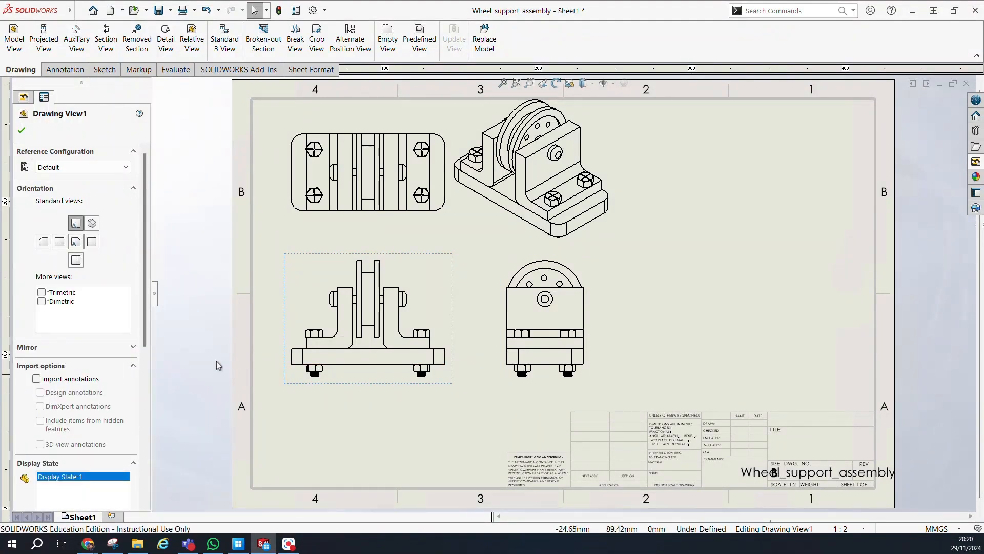
pyautogui.click(395, 419)
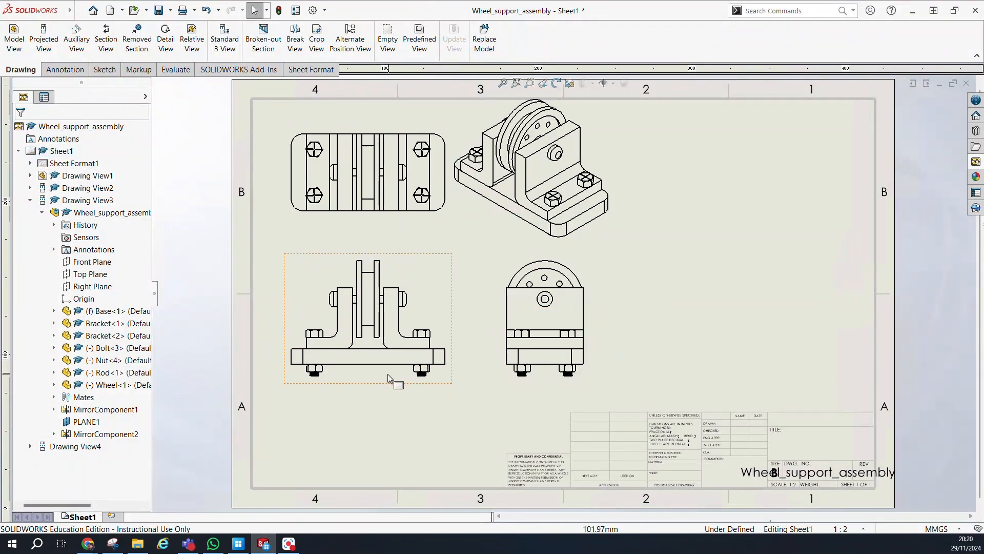
pyautogui.click(359, 378)
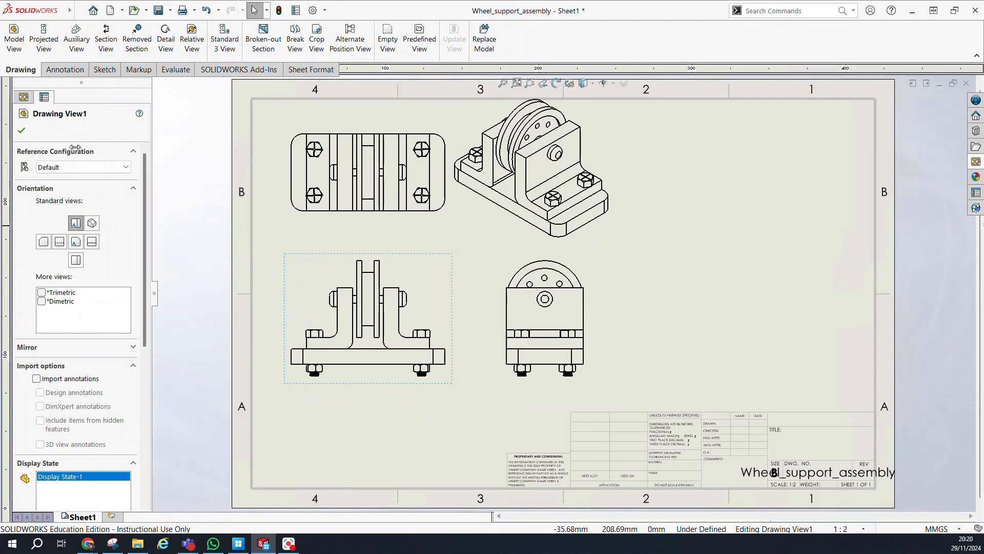
pyautogui.click(22, 130)
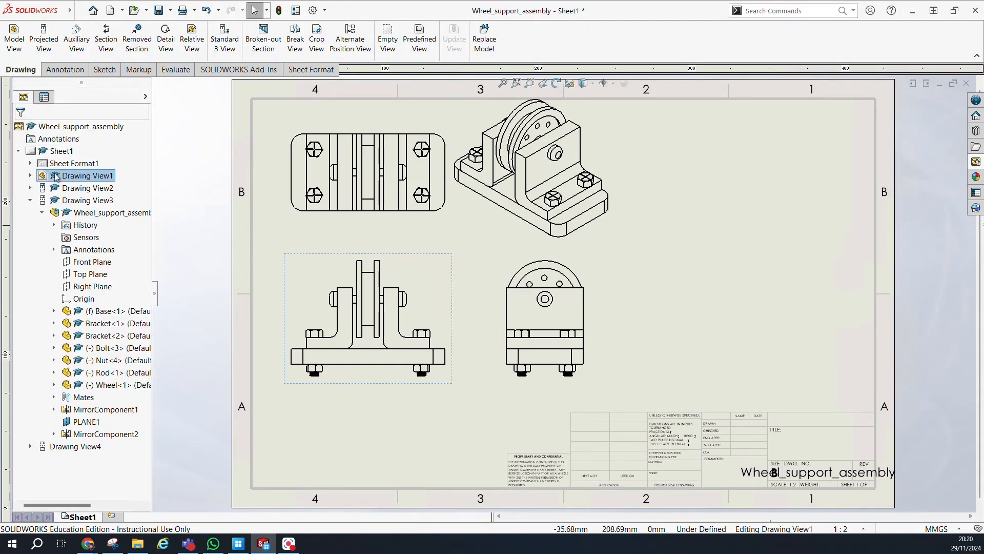
# Step: In the sheet properties, rename the sheet Wheel Support Assembly Drawing and set its scale to 1:3
pyautogui.rightClick(51, 152)
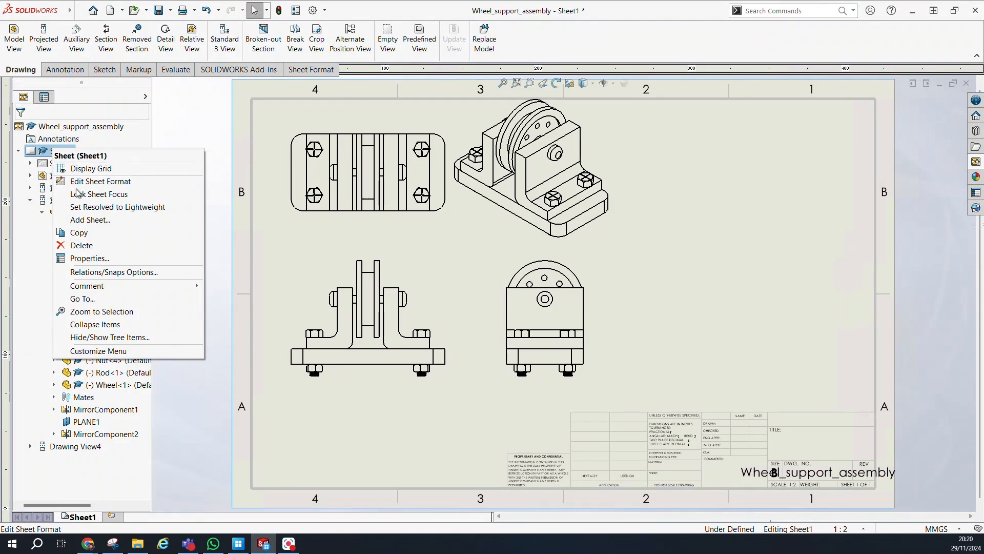
pyautogui.click(90, 258)
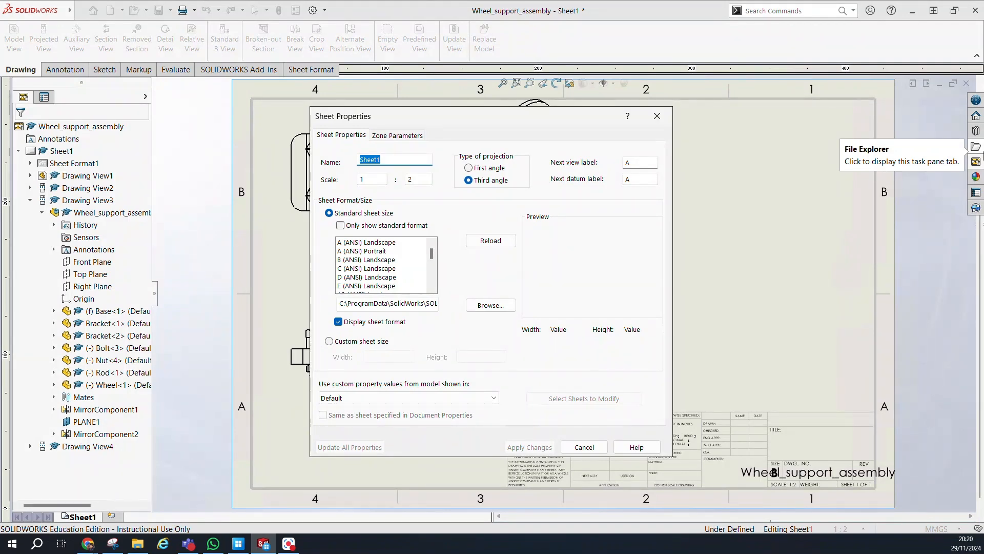
pyautogui.write('Wheel Support ')
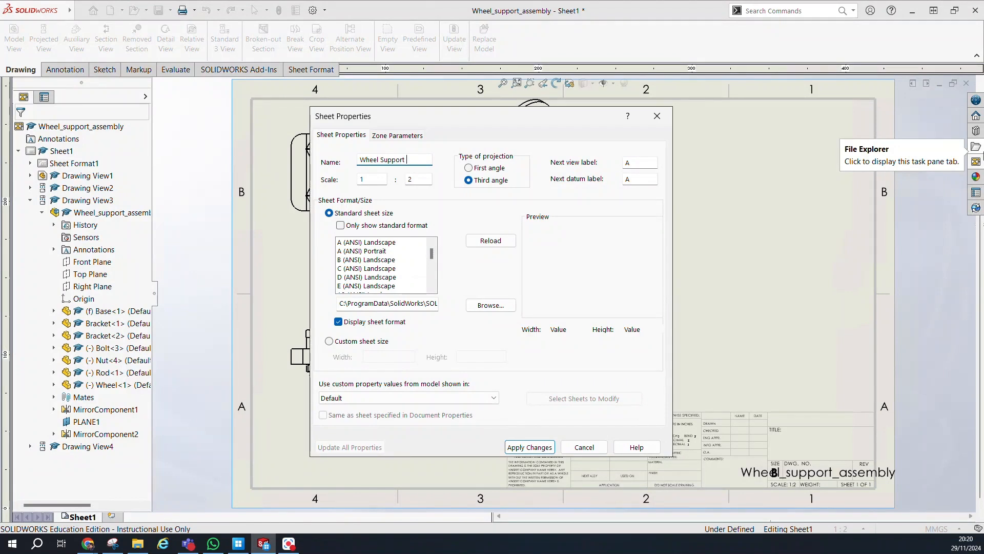
pyautogui.write('Assembly Drawing')
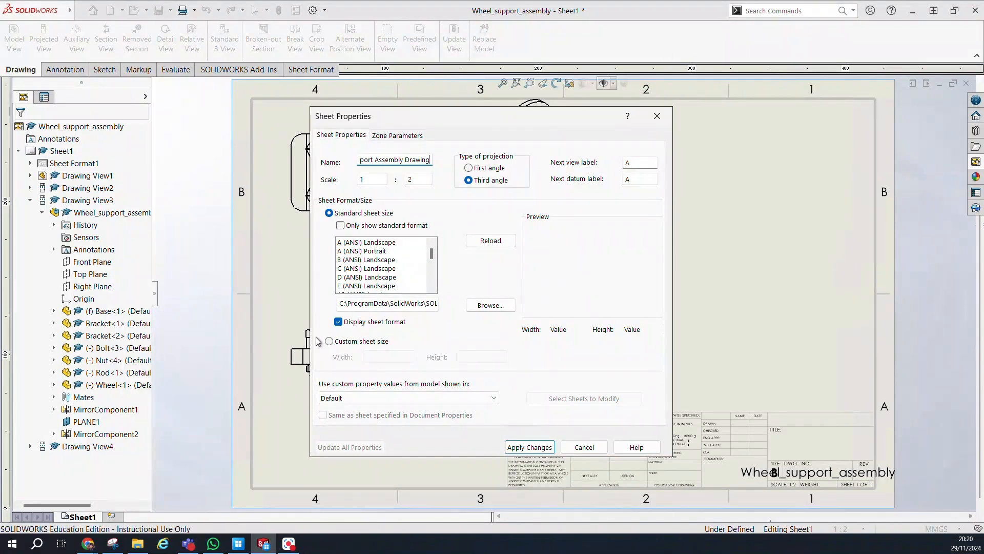
pyautogui.moveTo(468, 116); pyautogui.dragTo(254, 107)
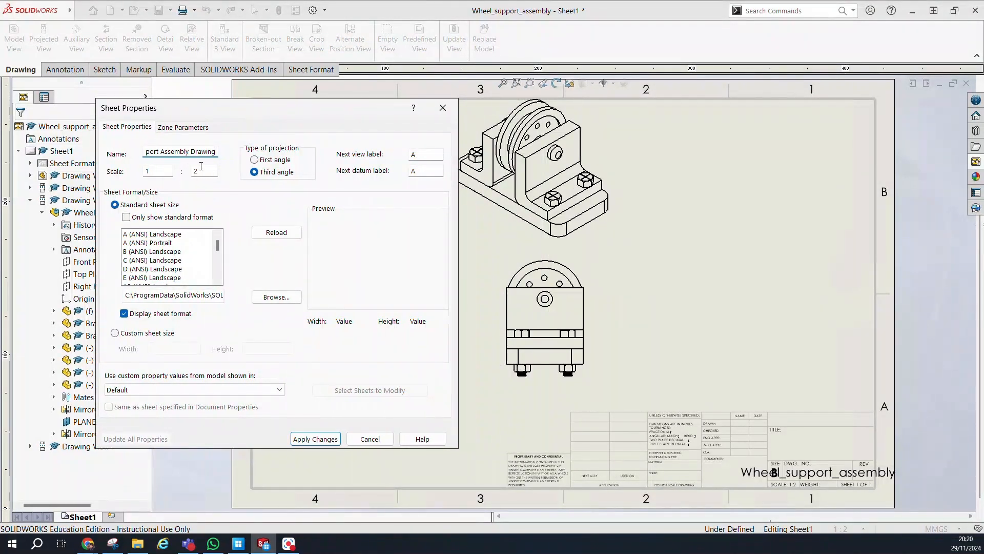
pyautogui.moveTo(202, 172); pyautogui.dragTo(193, 176)
pyautogui.write('3')
pyautogui.click(328, 438)
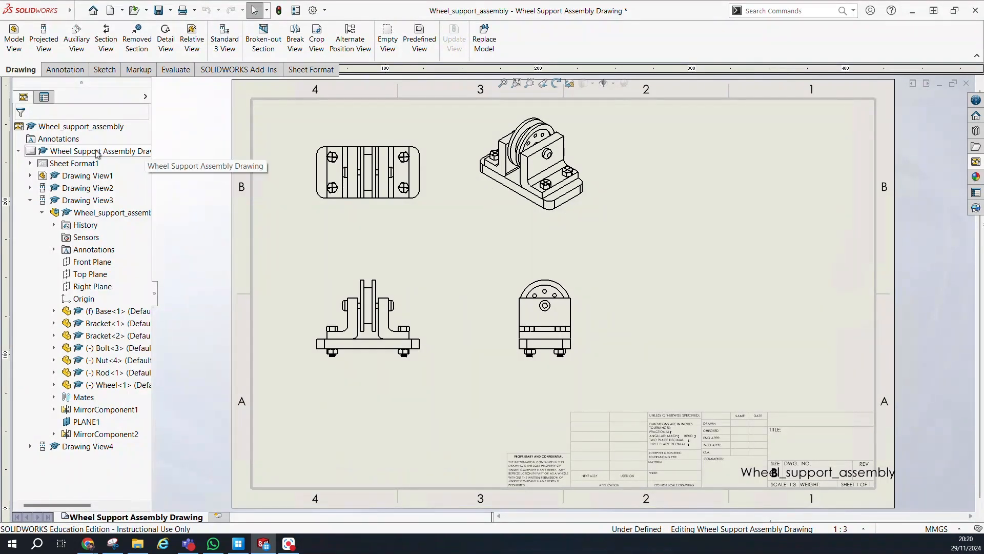
# Step: Change the Wheel Support Assembly Drawing sheet's scale to 1:1 in its properties
pyautogui.rightClick(85, 164)
pyautogui.rightClick(81, 152)
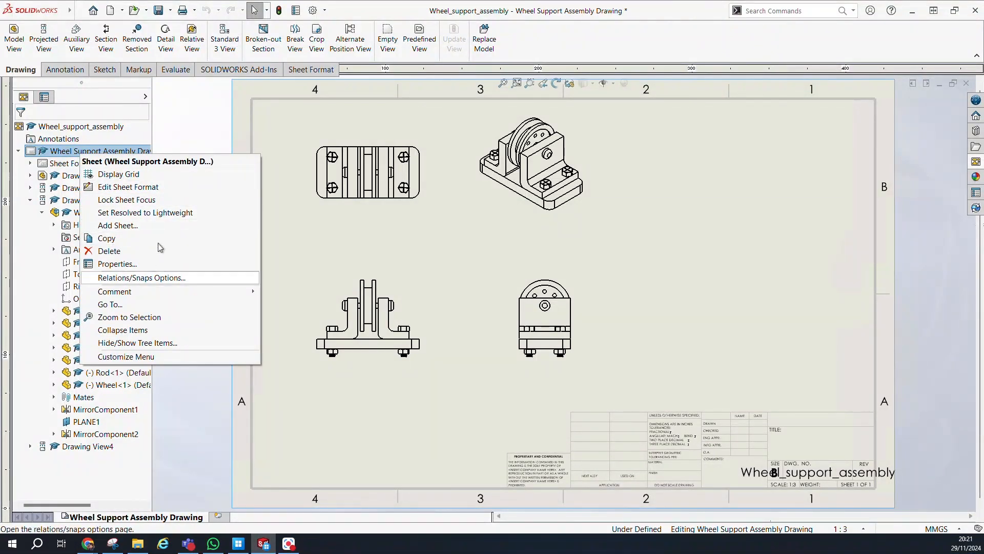
pyautogui.click(123, 264)
pyautogui.doubleClick(206, 170)
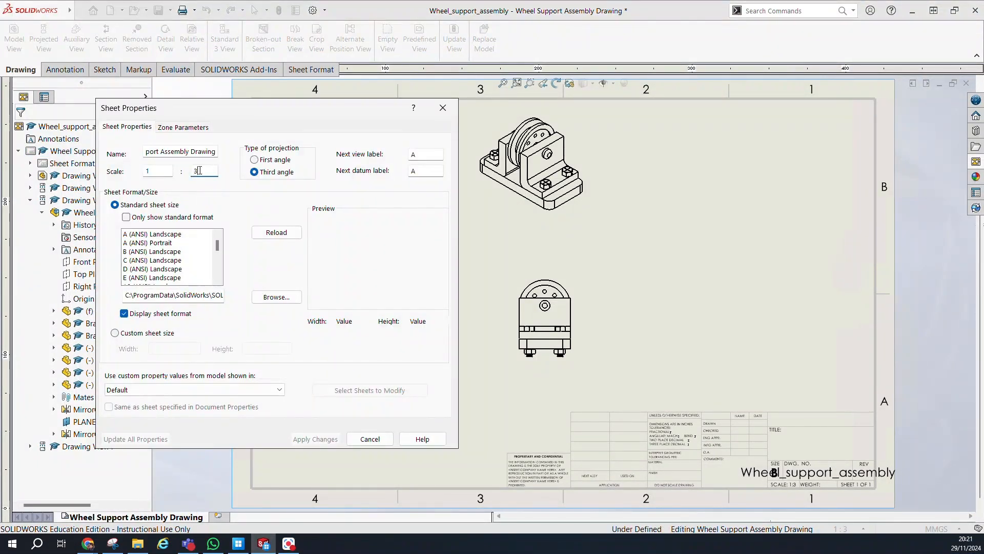
pyautogui.write('1')
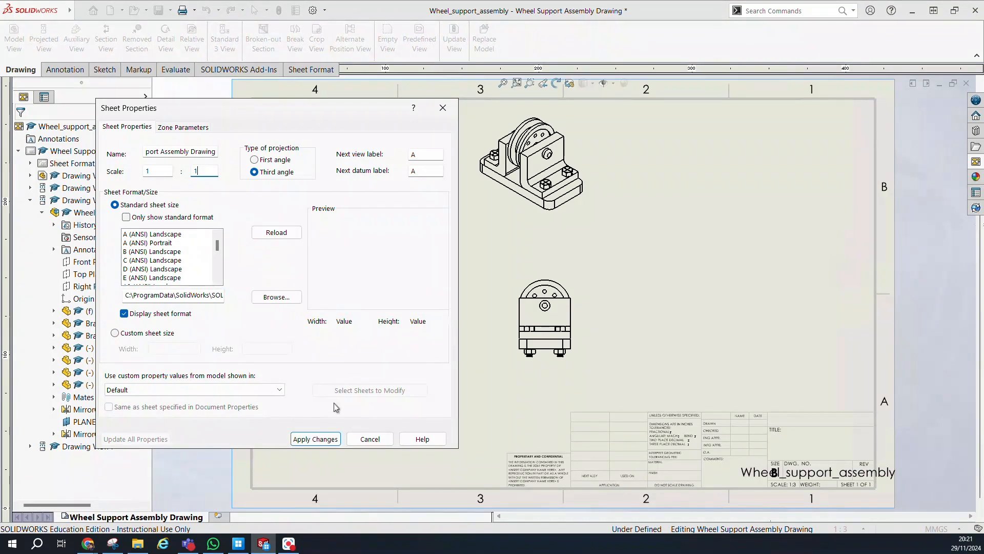
pyautogui.click(328, 439)
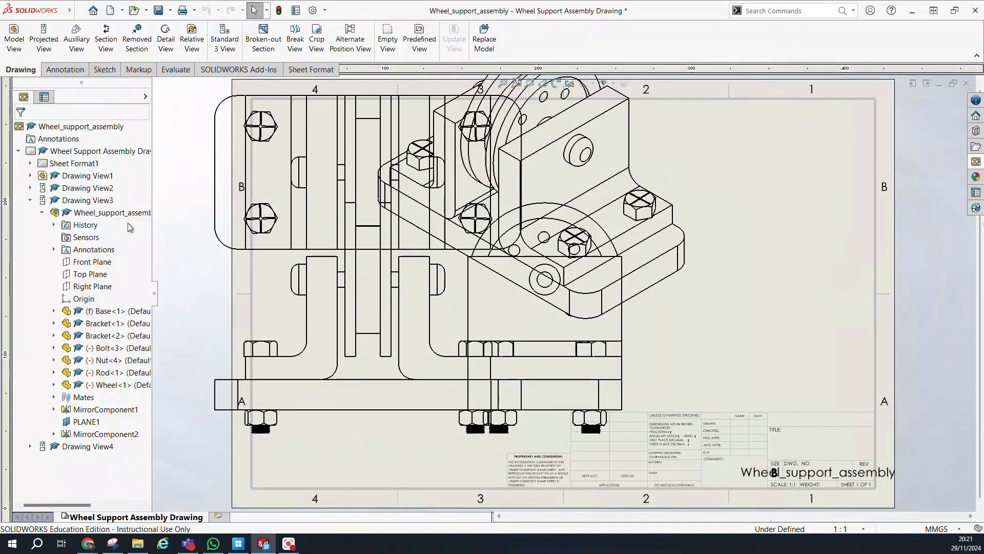
# Step: Set the Wheel Support Assembly Drawing sheet's scale to 1:3 in its properties
pyautogui.rightClick(68, 126)
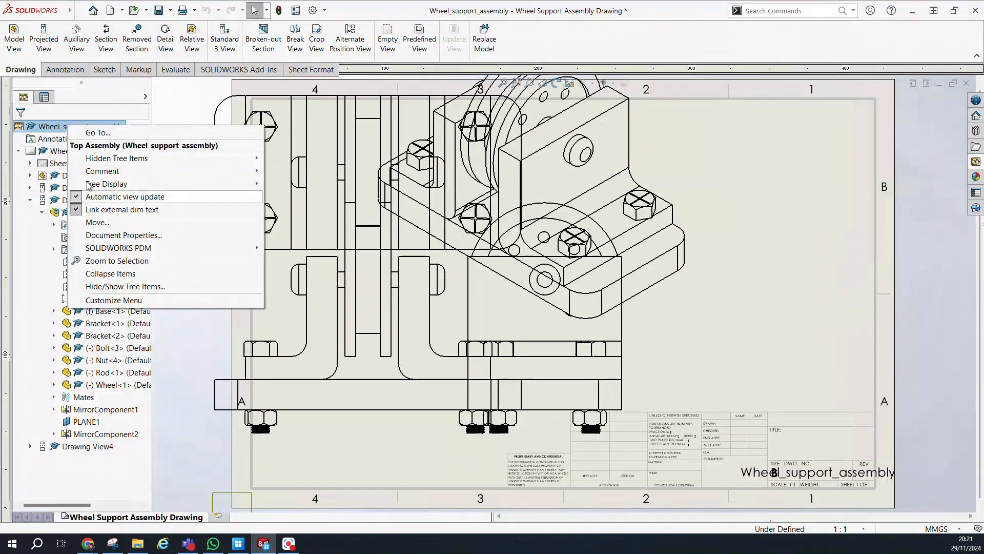
pyautogui.click(57, 165)
pyautogui.rightClick(56, 150)
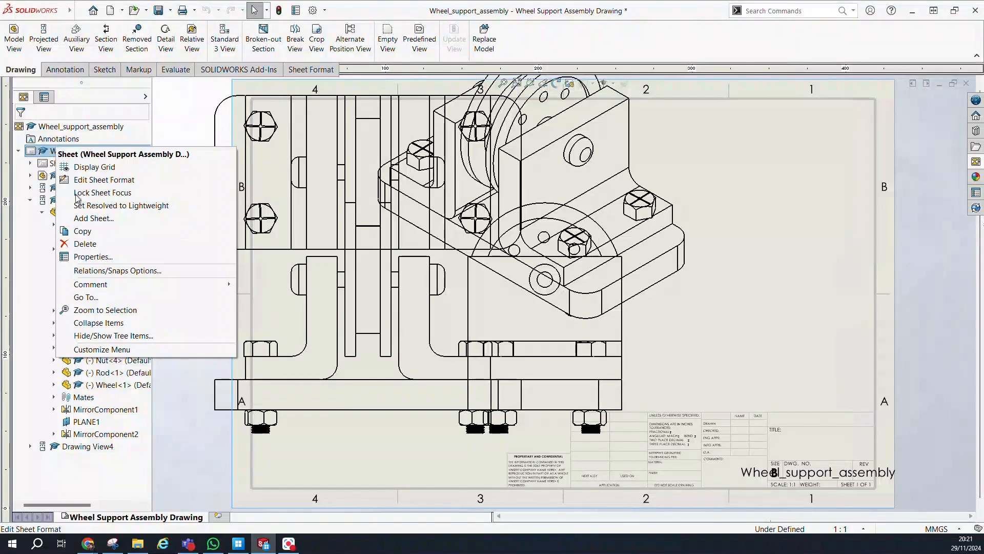
pyautogui.click(92, 256)
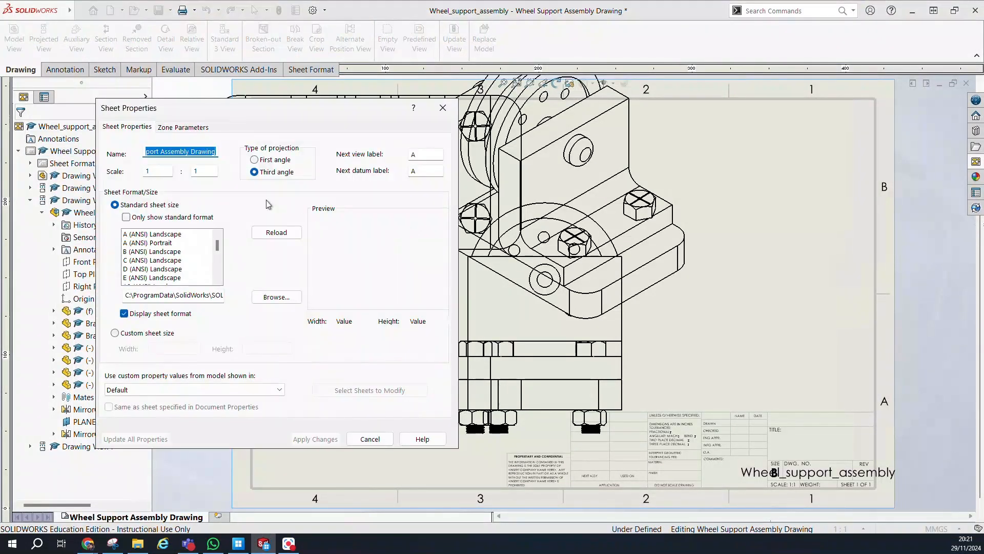
pyautogui.doubleClick(205, 171)
pyautogui.write('3')
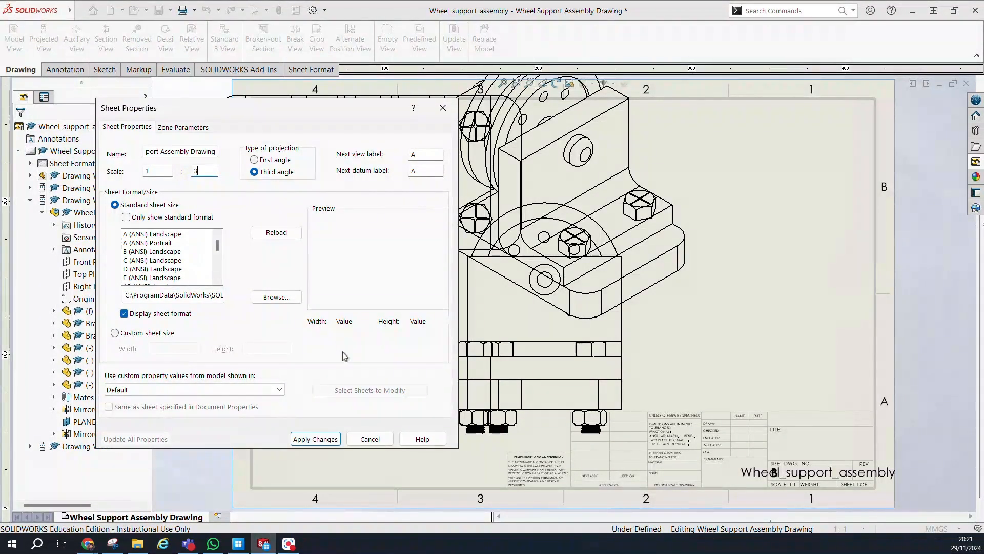
pyautogui.click(324, 439)
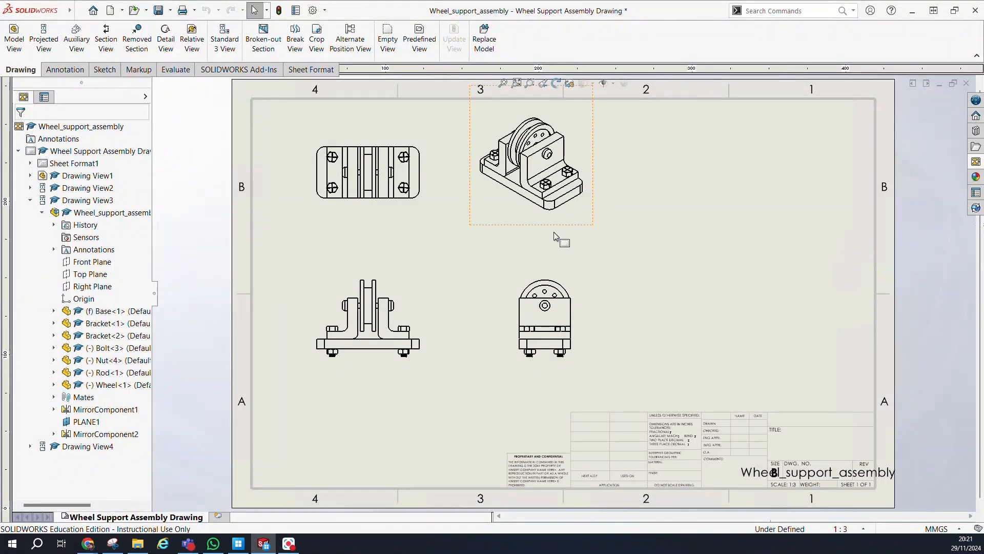
pyautogui.scroll(2, 507, 191)
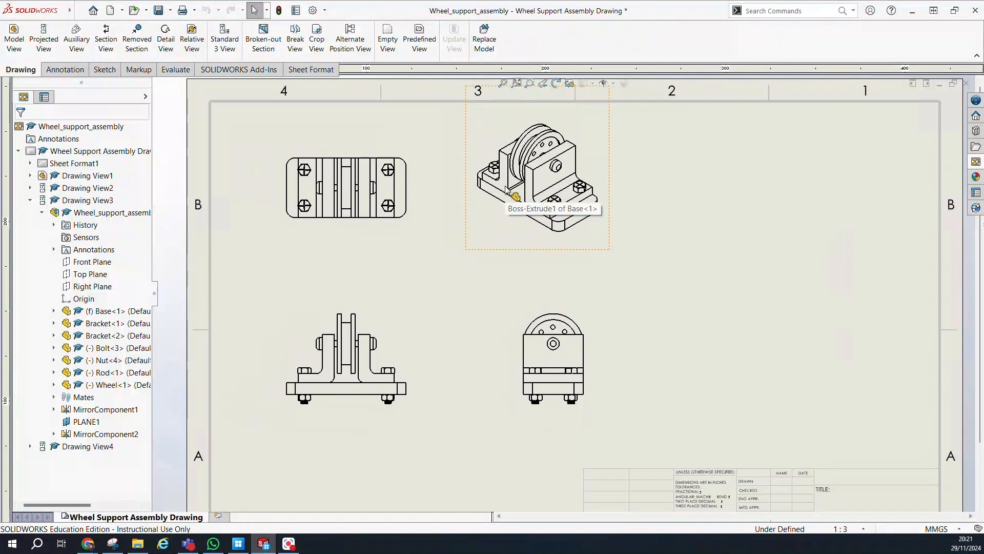
pyautogui.scroll(-1, 448, 314)
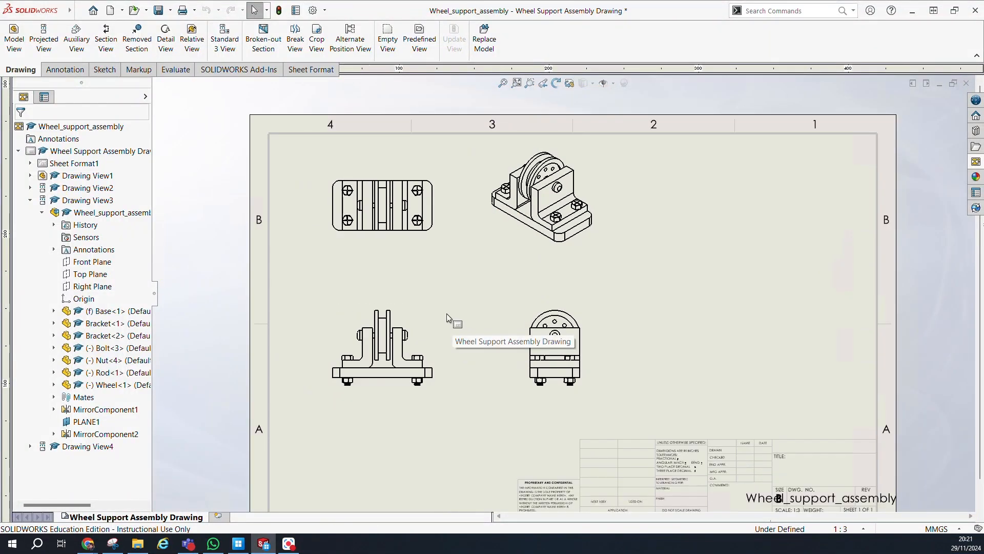
# Step: Open the sheet's properties, switch to Chrome and search Google Images for first angle and third angle projection
pyautogui.rightClick(65, 152)
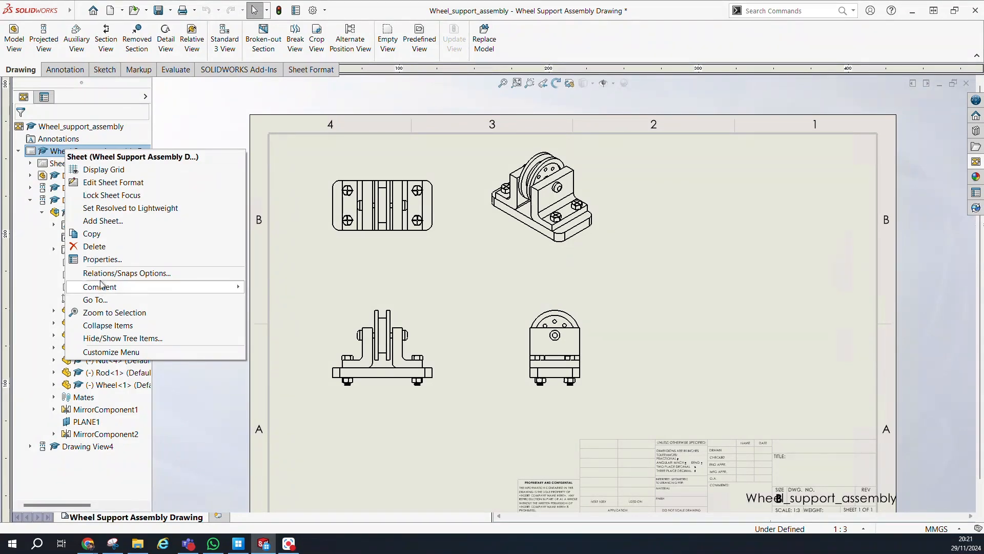
pyautogui.click(102, 258)
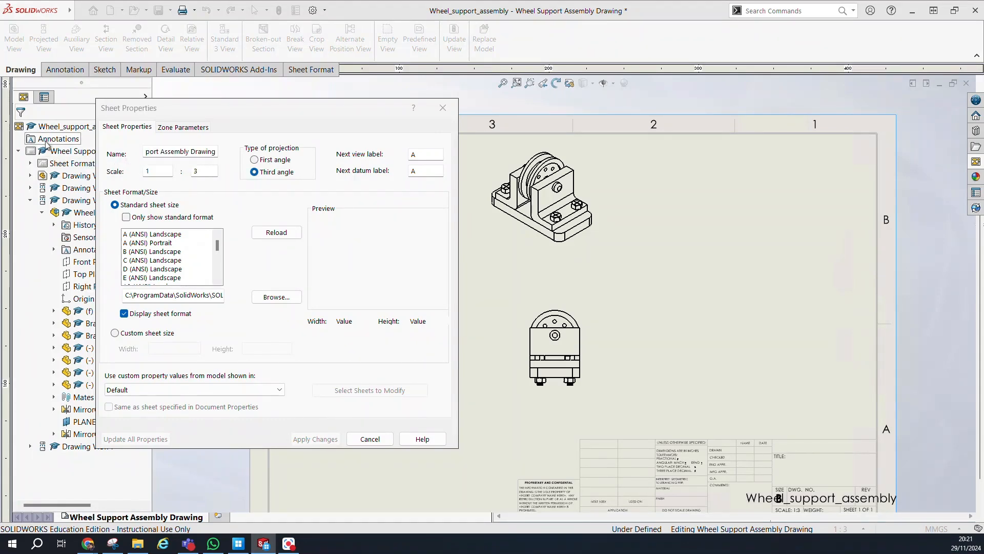
pyautogui.moveTo(0, 308); pyautogui.dragTo(307, 1)
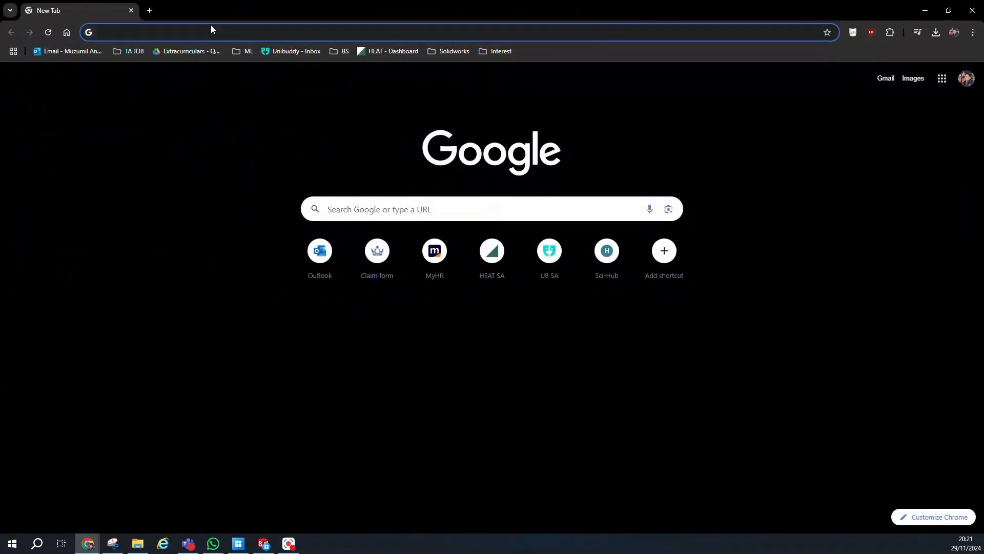
pyautogui.write('first anf')
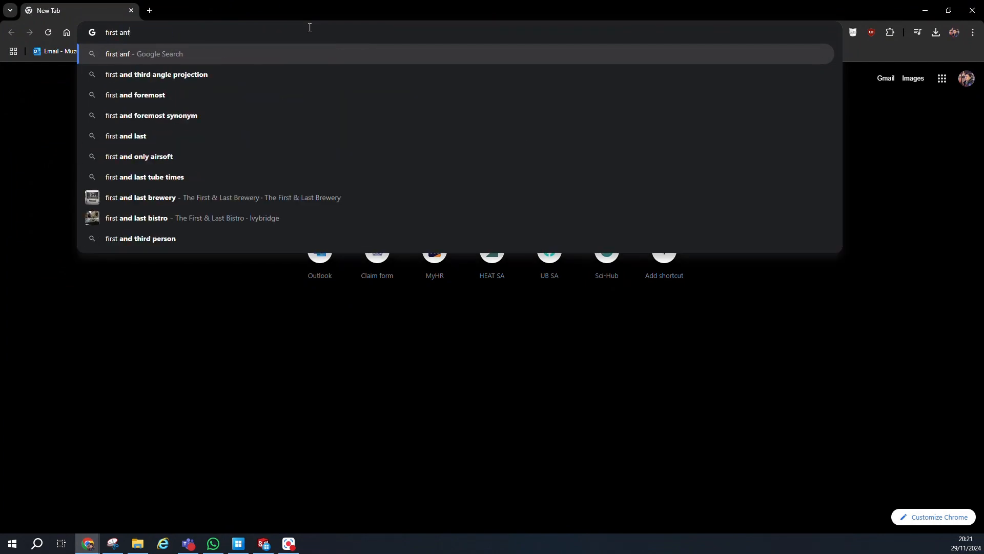
pyautogui.press('BackSpace')
pyautogui.write('gle and th')
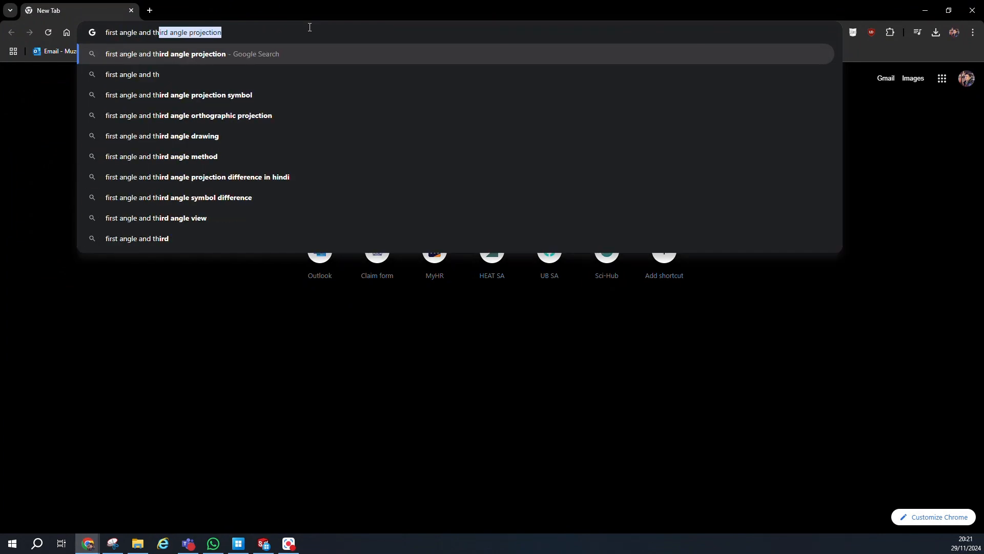
pyautogui.press('Right')
pyautogui.press('Return')
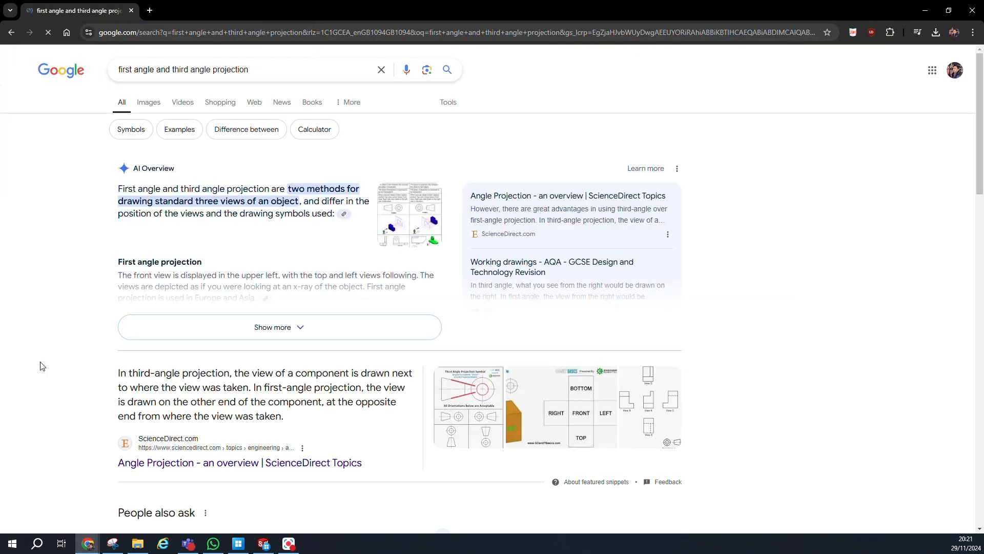
pyautogui.click(149, 102)
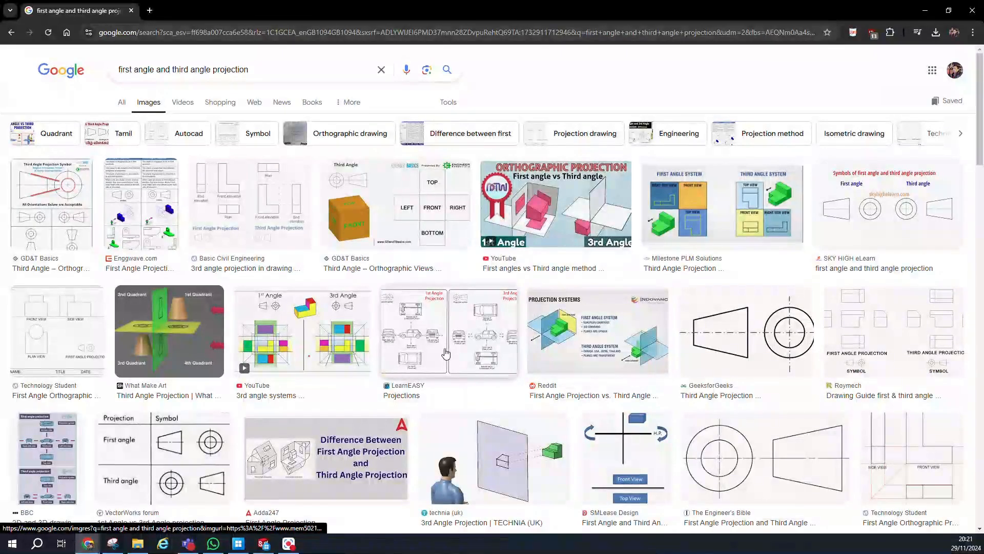
# Step: Examine the Basic Civil Engineering comparison of first and third angle view layouts and the VectorWorks forum table of projection symbols
pyautogui.click(236, 201)
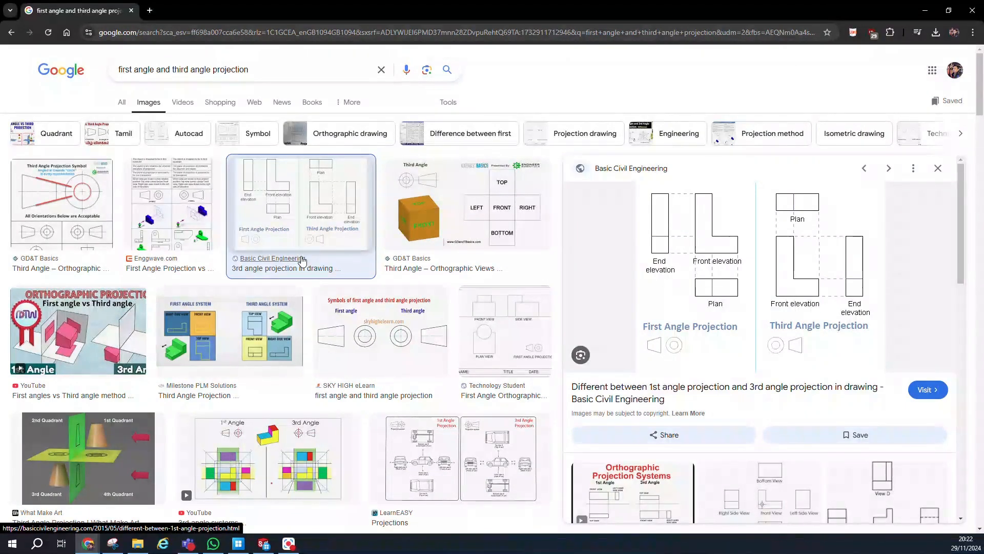
pyautogui.scroll(-3, 303, 261)
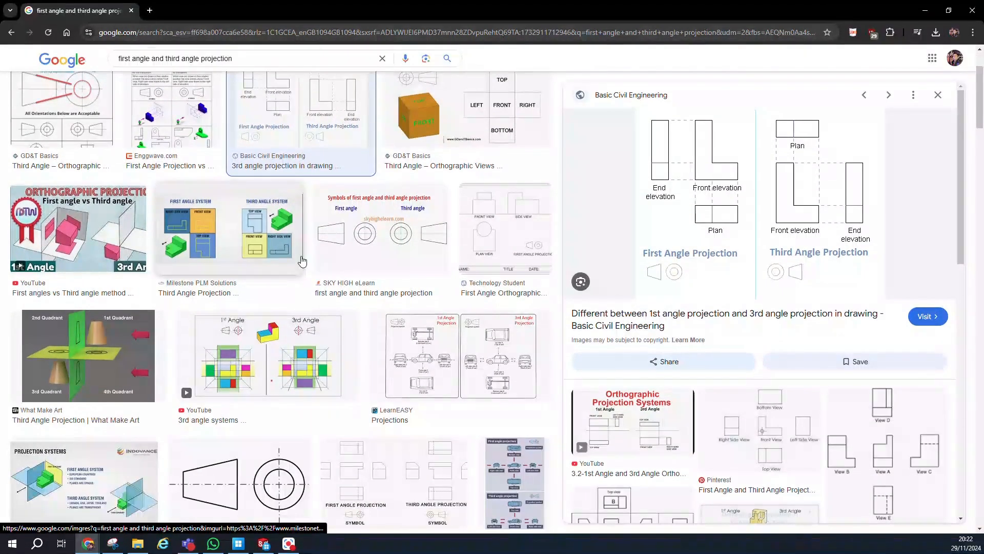
pyautogui.scroll(-4, 302, 262)
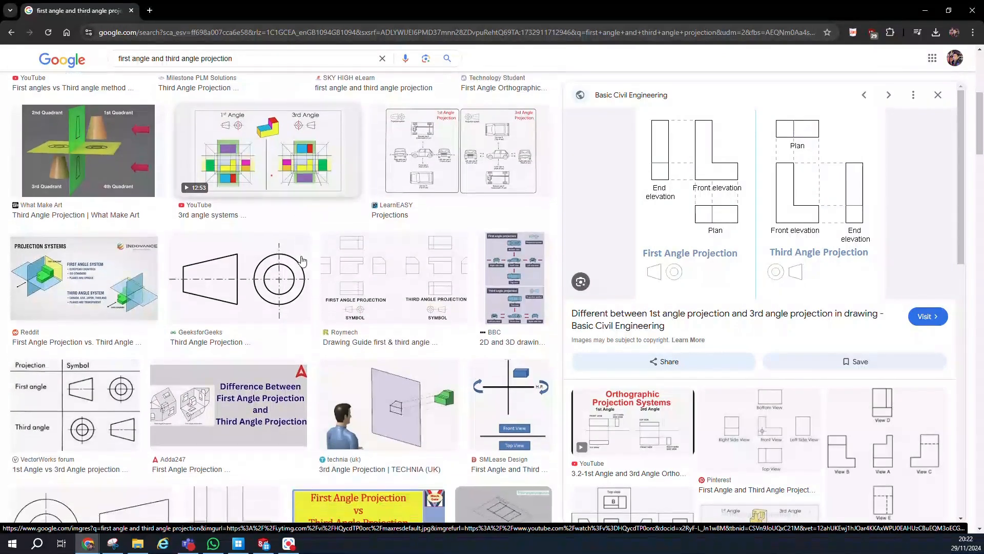
pyautogui.scroll(-2, 301, 261)
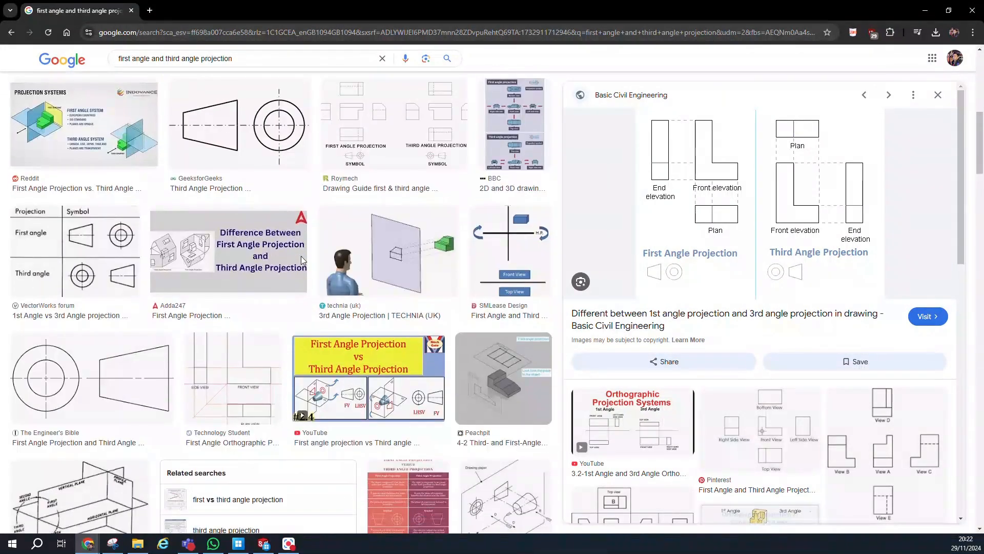
pyautogui.scroll(-2, 301, 262)
pyautogui.scroll(1, 98, 201)
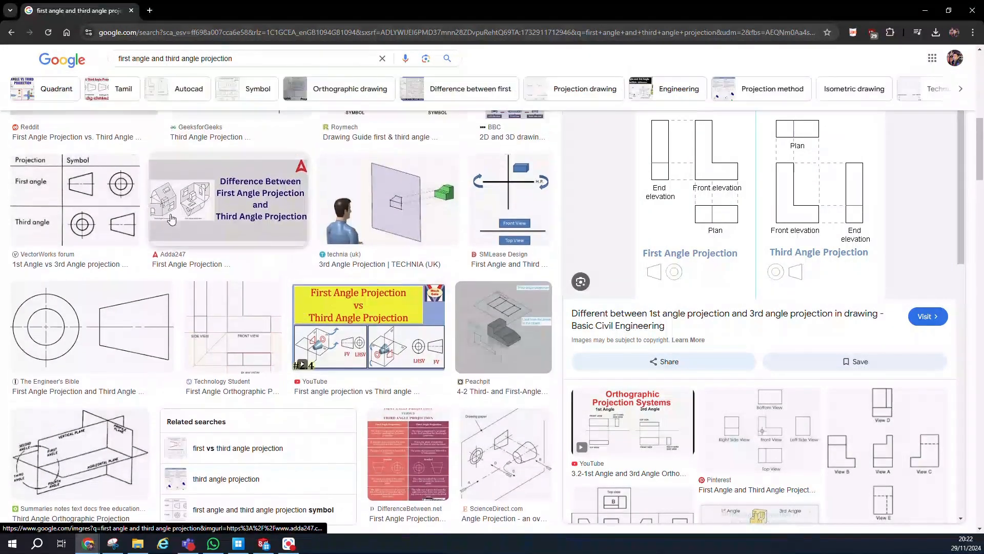
pyautogui.click(98, 201)
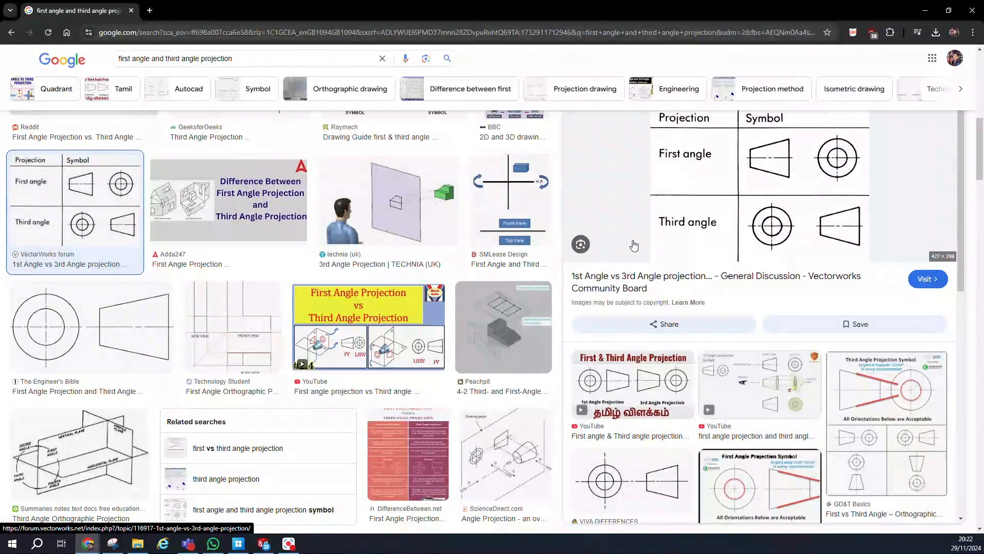
# Step: Examine the Isopara quadrant diagram and the Peachpit orthographic views example, and return to the SOLIDWORKS sheet properties by closing the search page
pyautogui.scroll(-2, 273, 200)
pyautogui.scroll(-3, 273, 199)
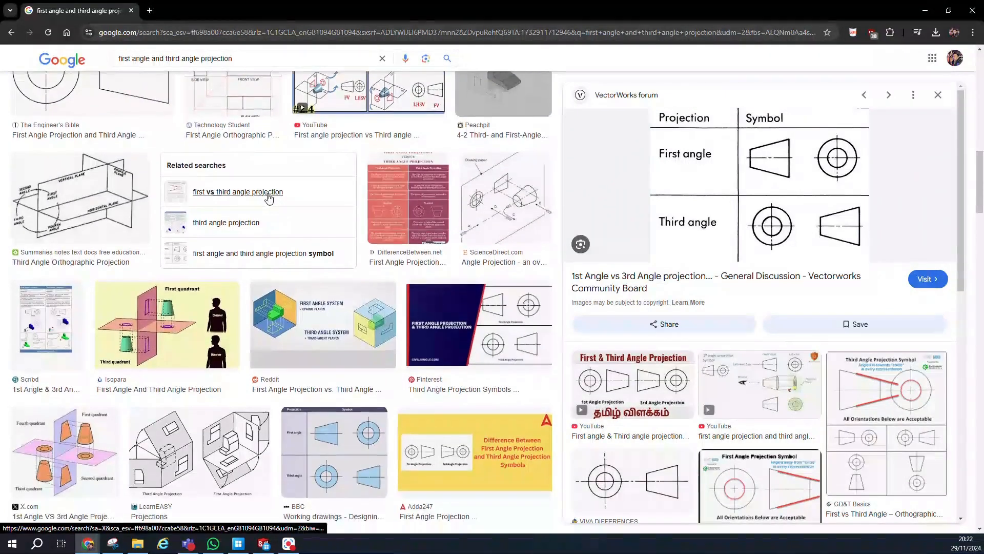
pyautogui.scroll(-1, 264, 197)
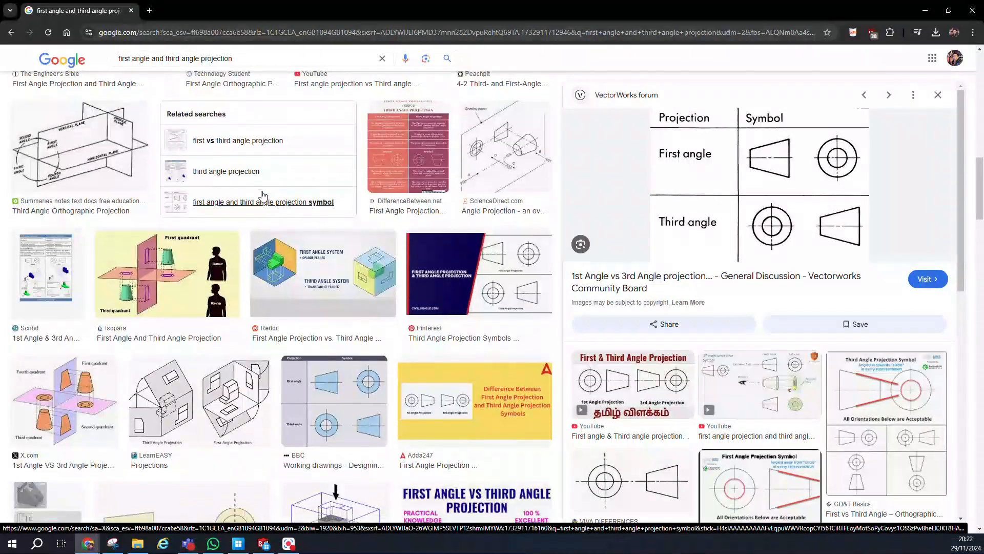
pyautogui.click(131, 277)
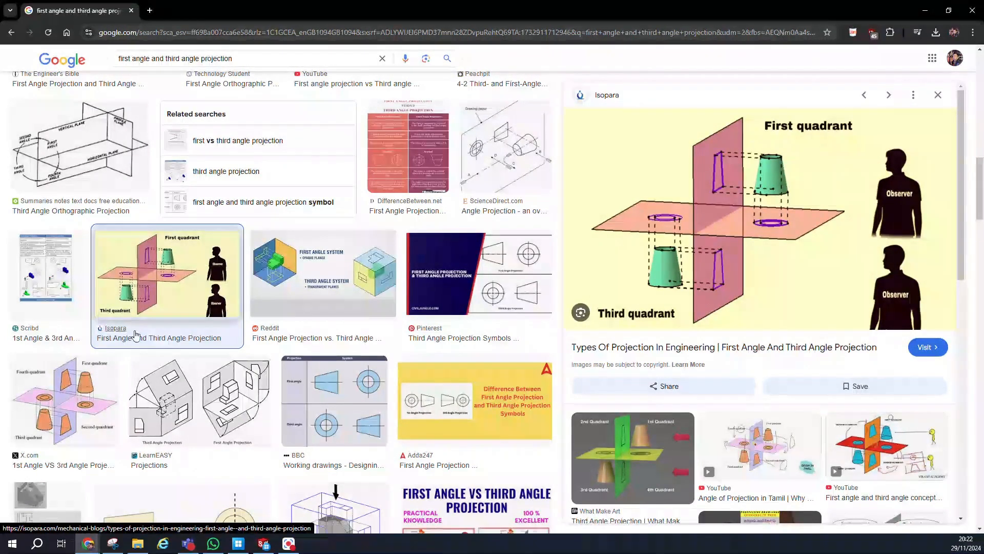
pyautogui.scroll(-3, 243, 348)
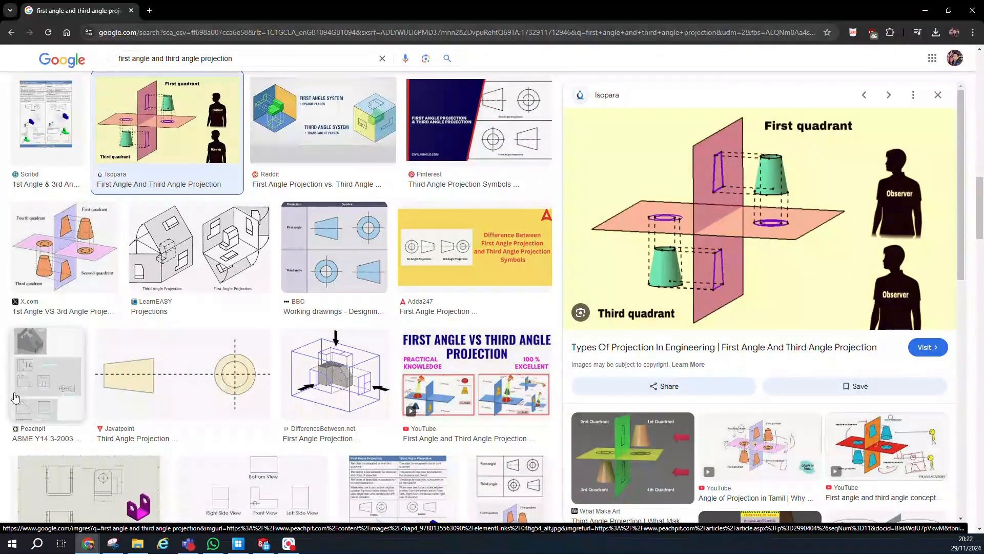
pyautogui.click(37, 391)
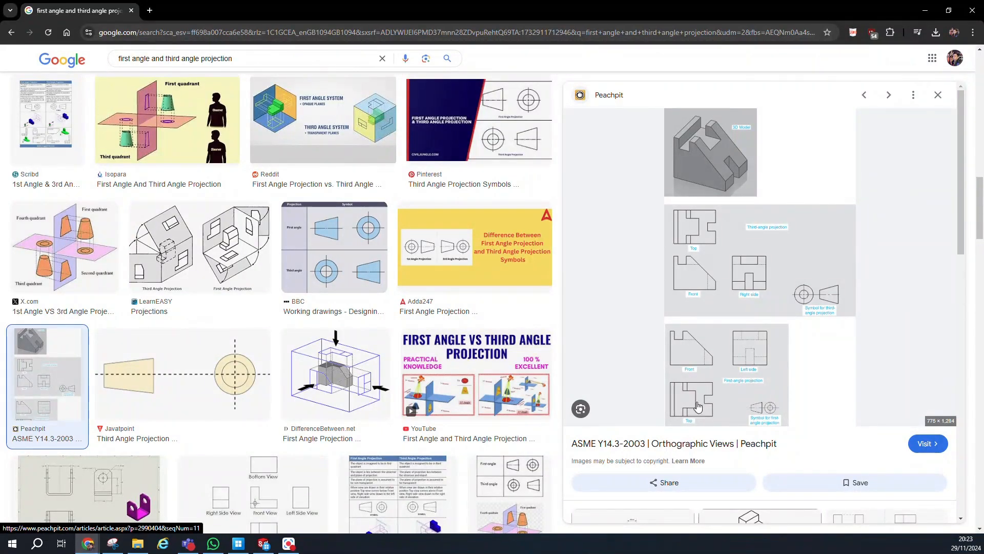
pyautogui.click(132, 11)
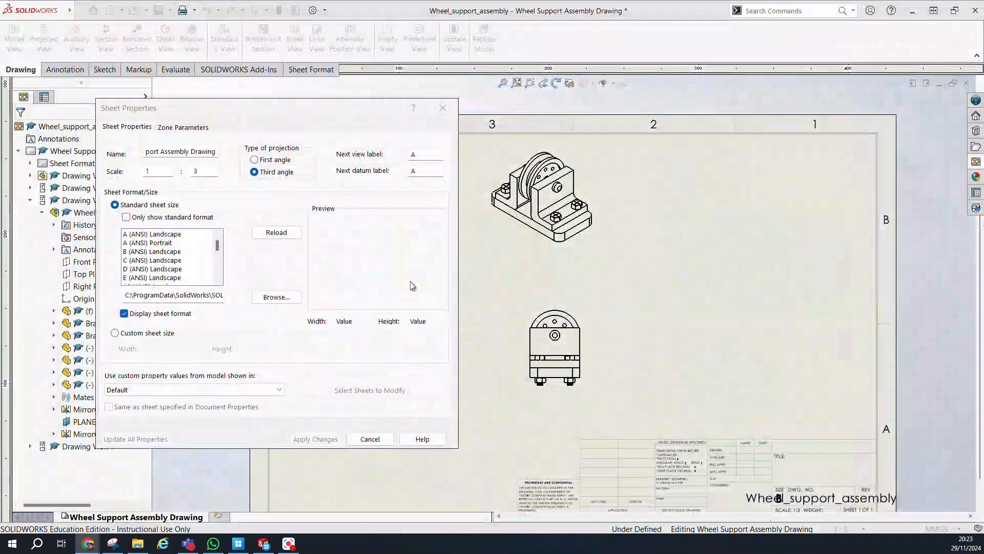
# Step: Review the standard sheet sizes offered in the sheet properties and leave the dialog without applying changes
pyautogui.scroll(-3, 153, 254)
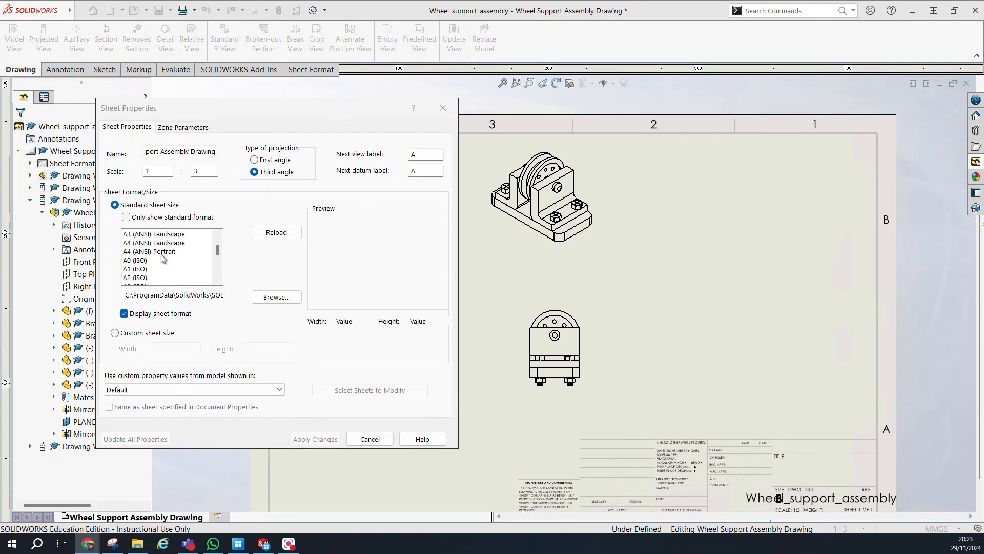
pyautogui.scroll(3, 163, 259)
pyautogui.scroll(-2, 182, 264)
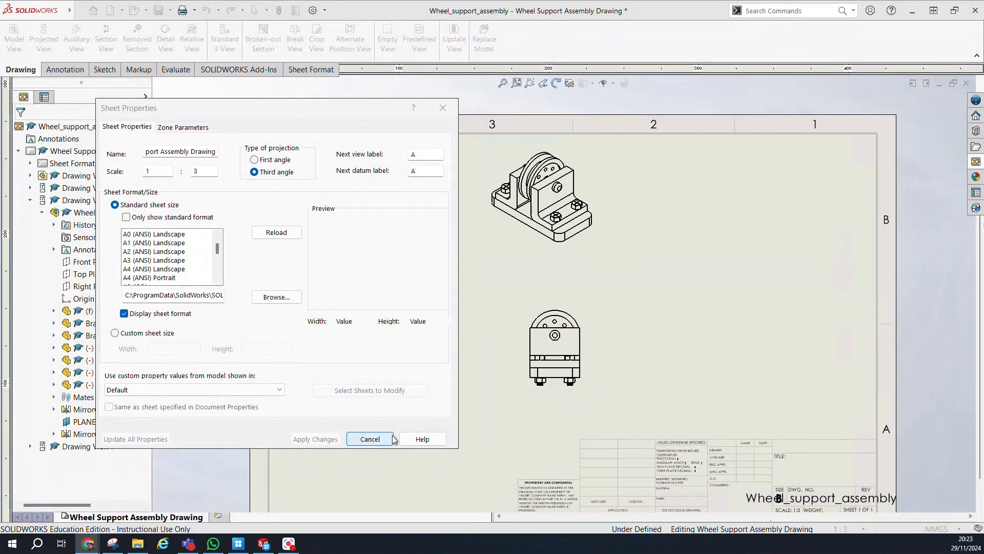
pyautogui.click(370, 439)
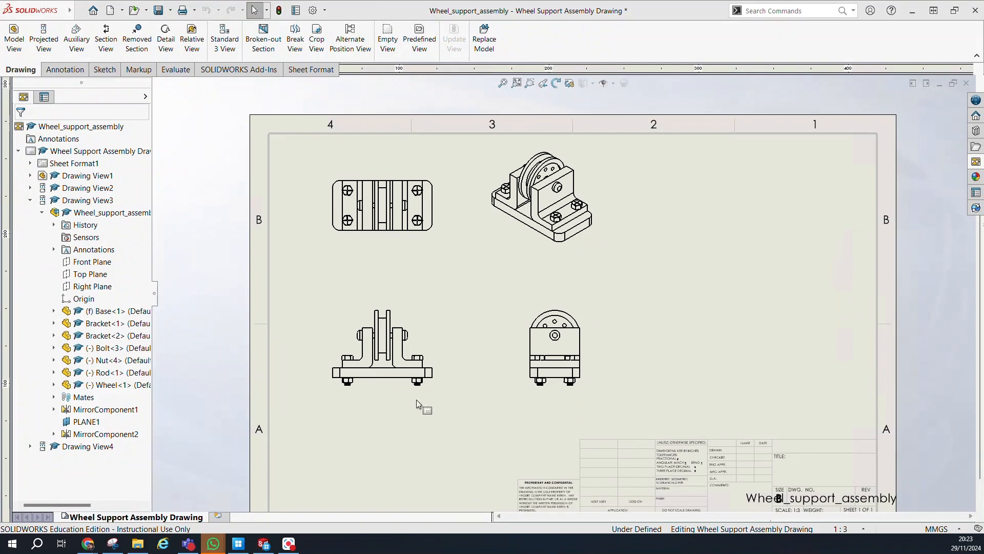
# Step: Give the projected view above the main elevation its own custom scale of 1:1
pyautogui.click(333, 239)
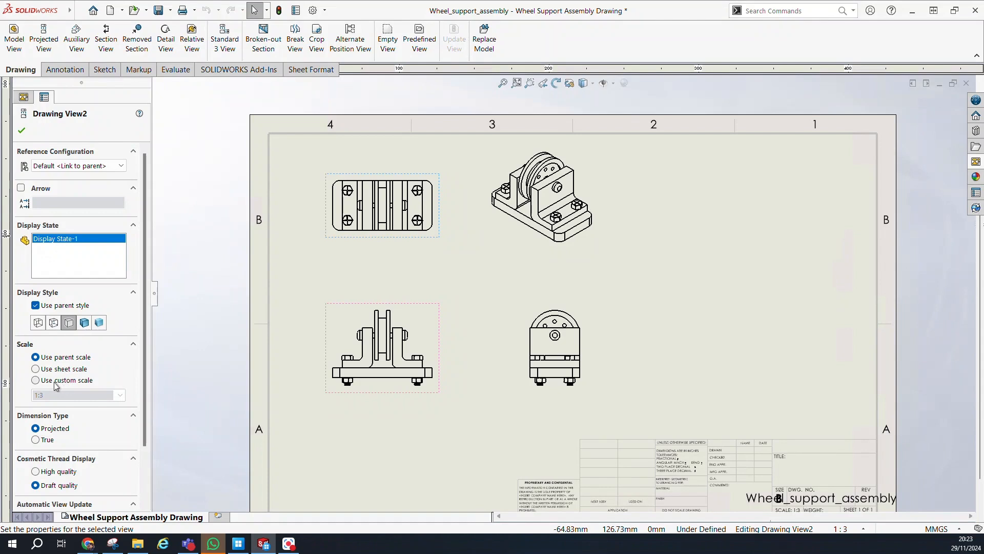
pyautogui.click(35, 381)
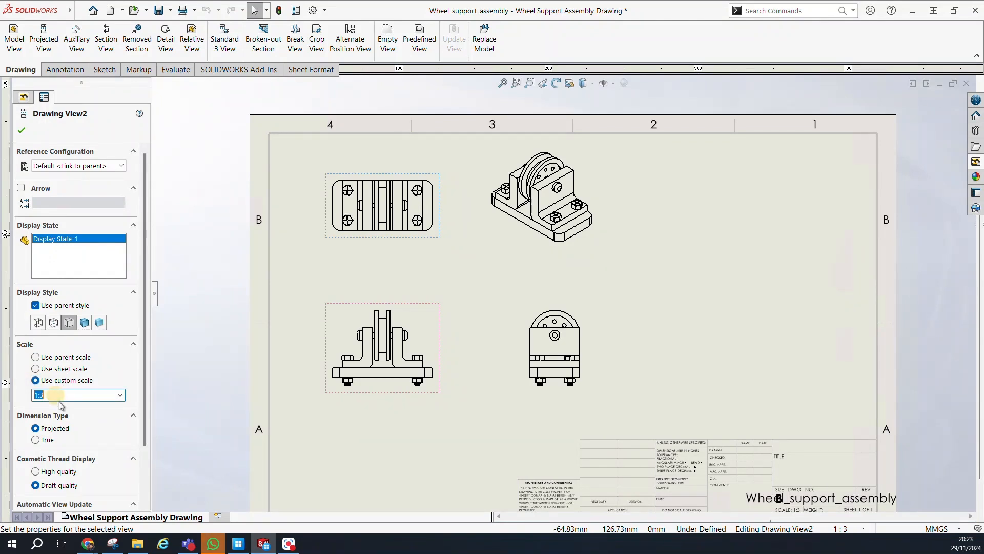
pyautogui.click(120, 394)
pyautogui.click(90, 416)
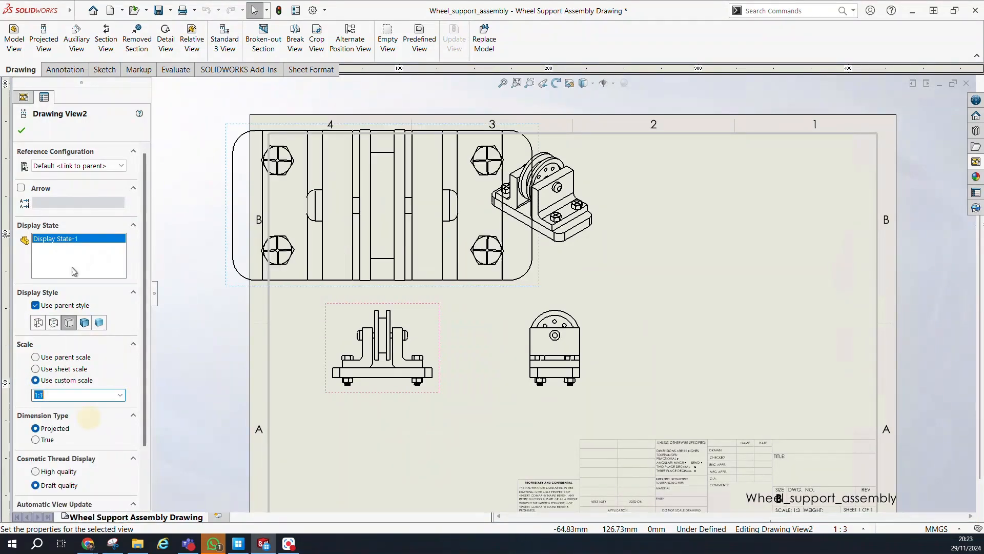
# Step: Try a custom scale of 1:2 on the upper projected view, and return it to 1:1
pyautogui.click(120, 395)
pyautogui.click(83, 416)
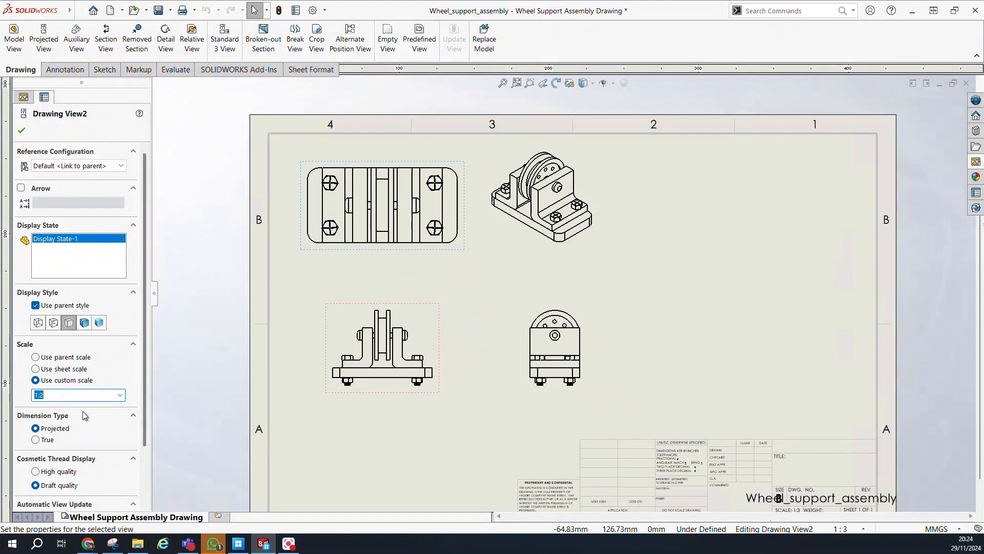
pyautogui.click(122, 395)
pyautogui.click(72, 405)
# Step: Set the custom scale of the projected view above the main elevation to 1:3
pyautogui.click(120, 395)
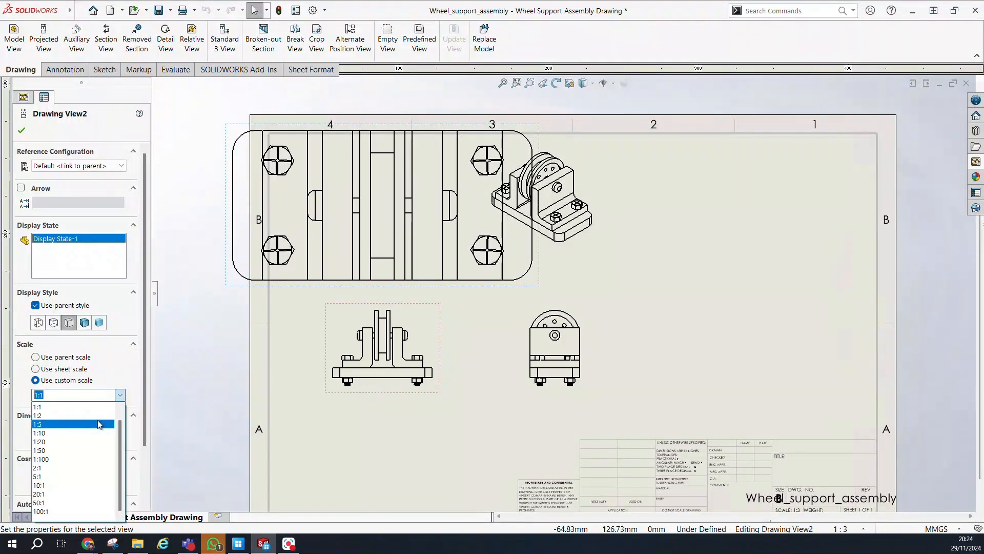
pyautogui.click(83, 395)
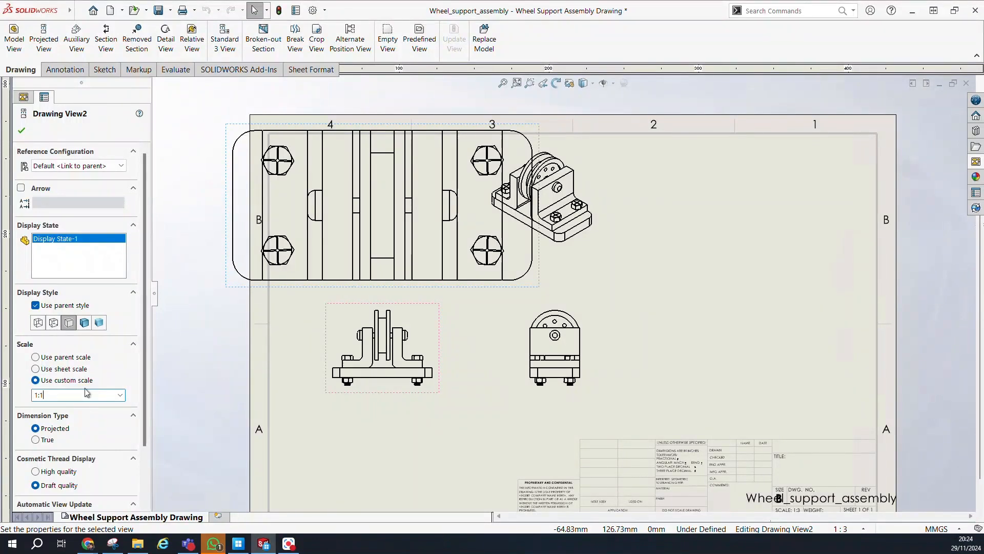
pyautogui.press('Return')
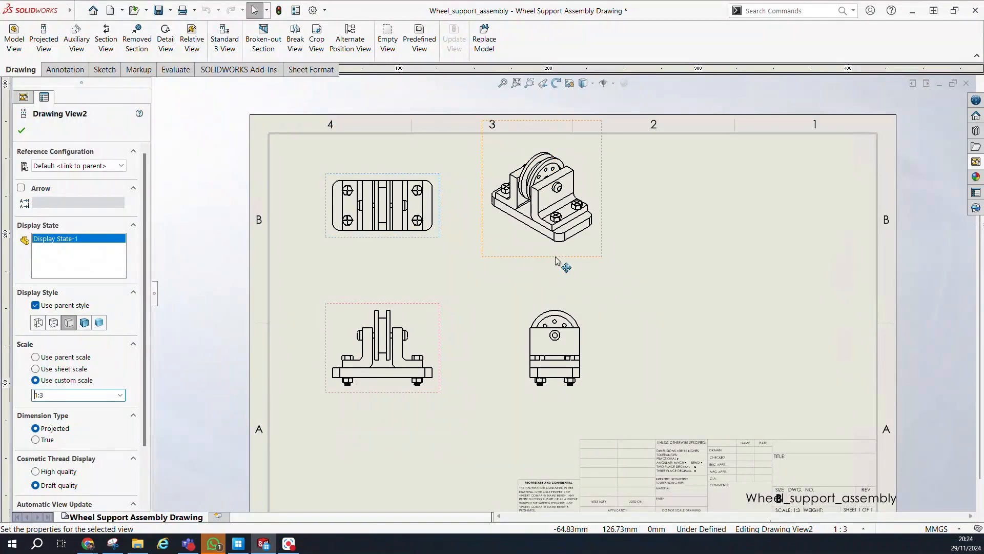
# Step: Give the isometric view its own custom scale of 1:2
pyautogui.click(533, 252)
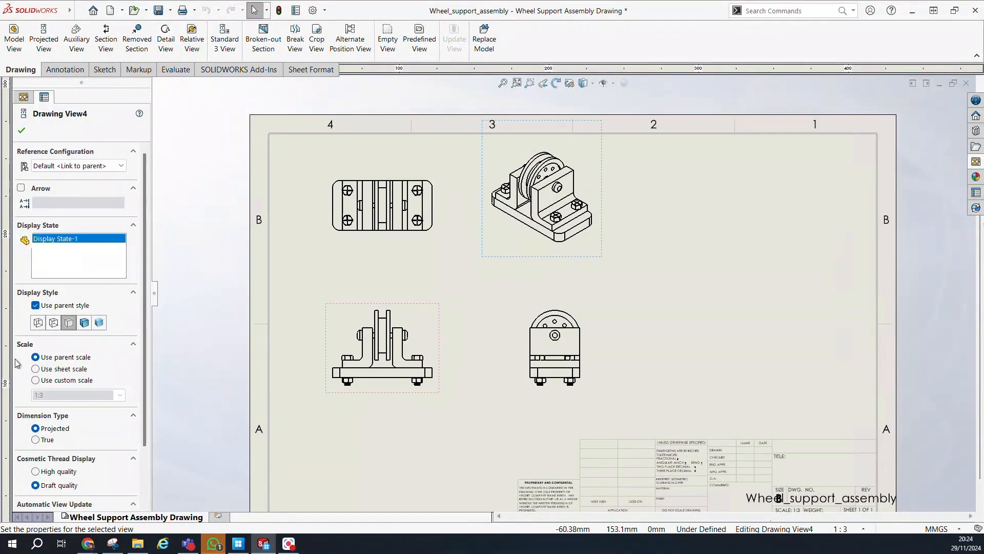
pyautogui.click(59, 381)
pyautogui.click(120, 395)
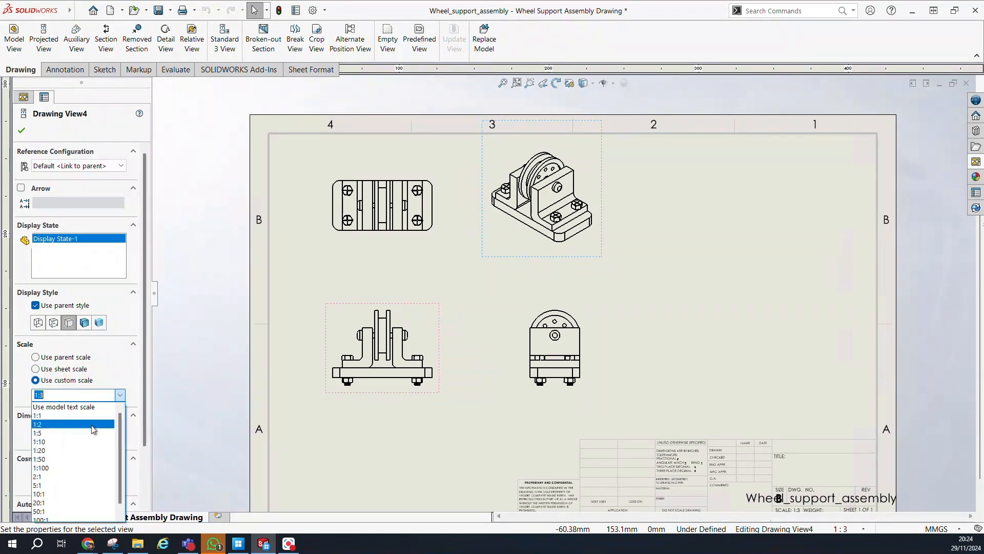
pyautogui.click(92, 420)
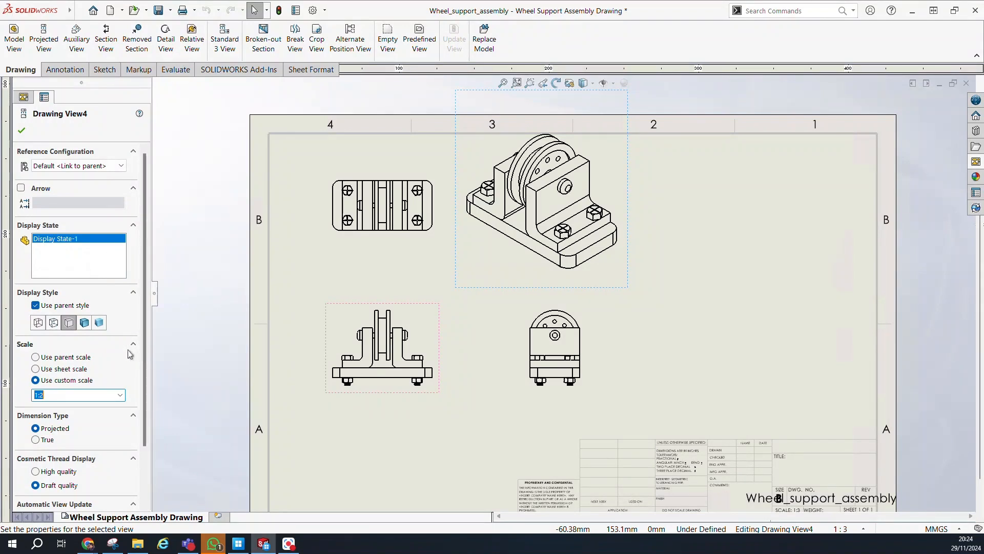
# Step: Try the Shaded With Edges and Shaded display styles on the isometric view
pyautogui.click(85, 327)
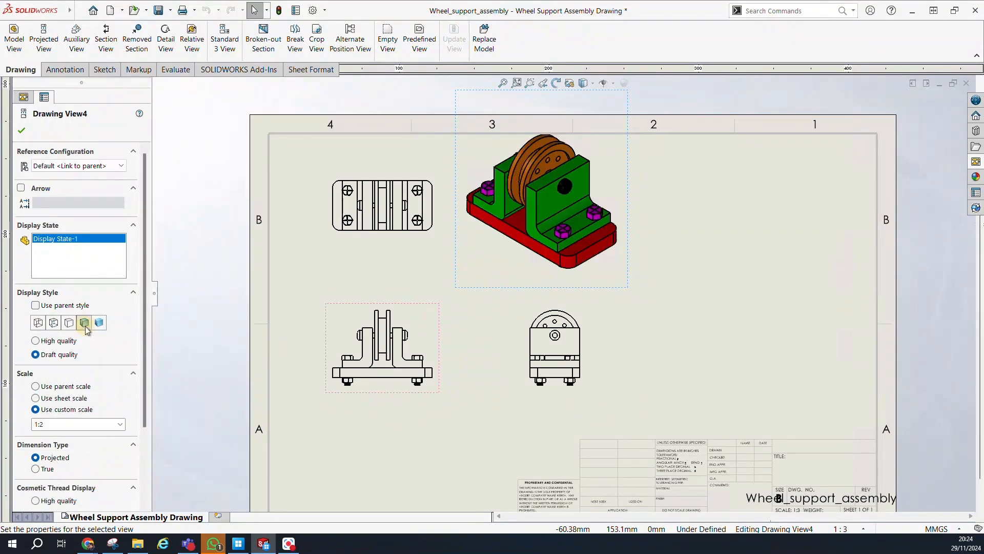
pyautogui.click(99, 323)
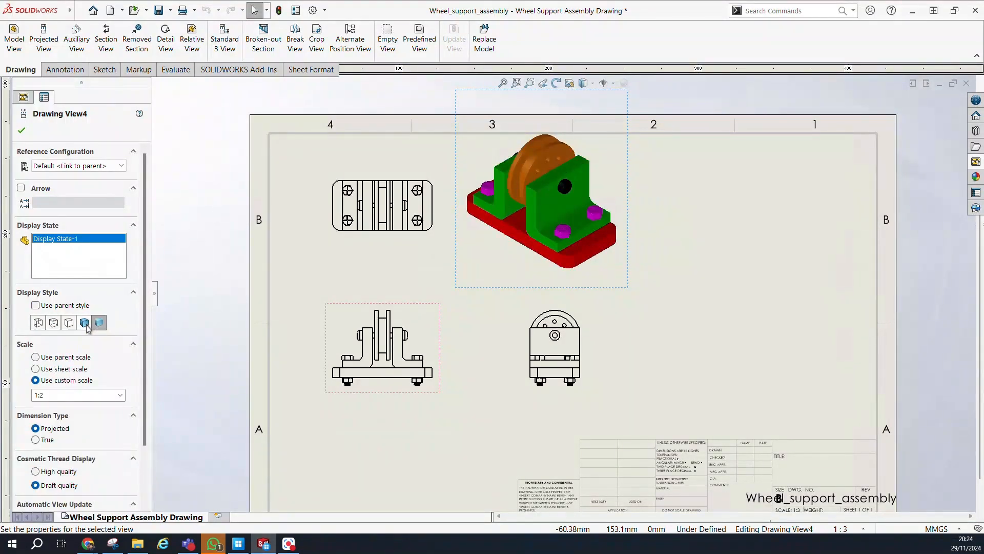
pyautogui.click(85, 323)
pyautogui.click(99, 323)
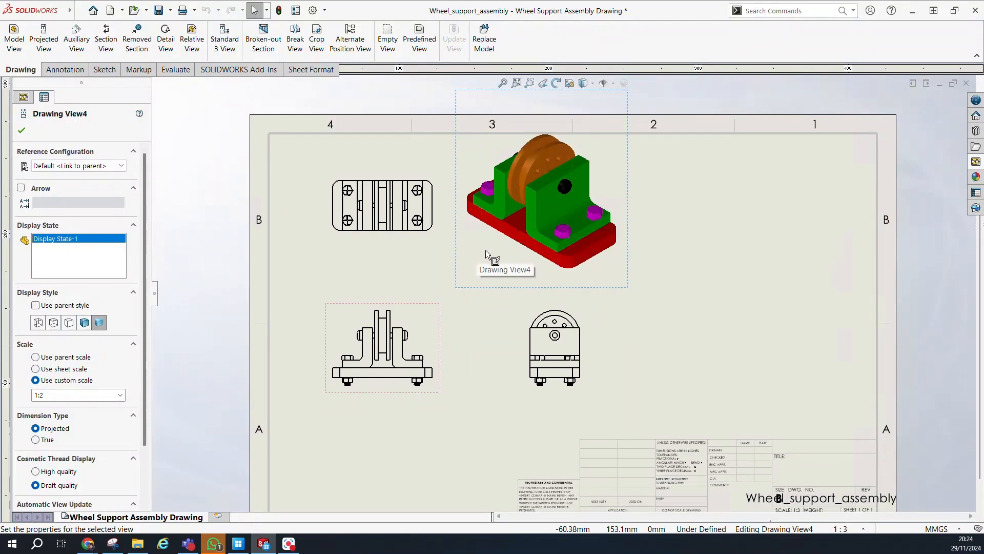
# Step: Compare the Hidden Lines Visible and Wireframe styles on the isometric view, and finish with Hidden Lines Removed
pyautogui.click(73, 325)
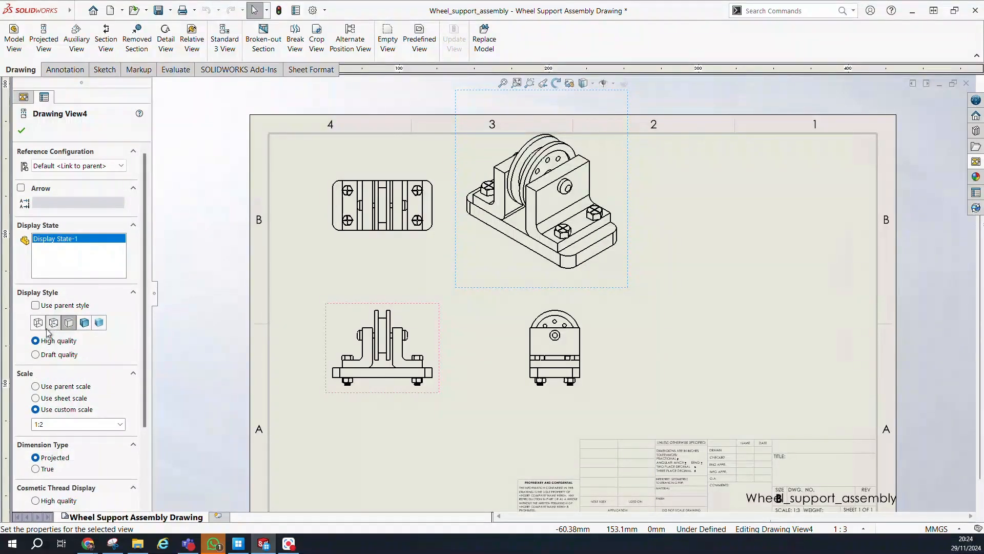
pyautogui.click(54, 322)
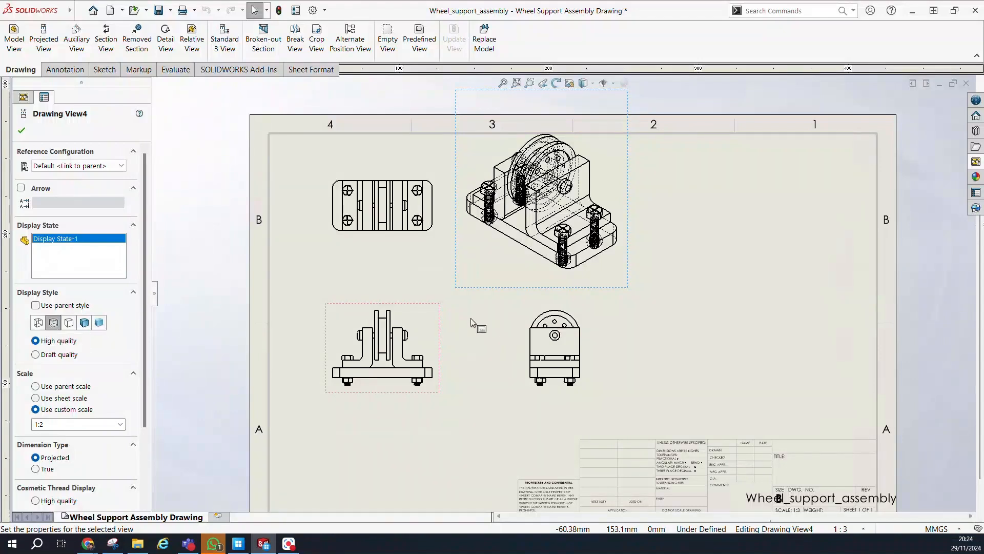
pyautogui.click(38, 323)
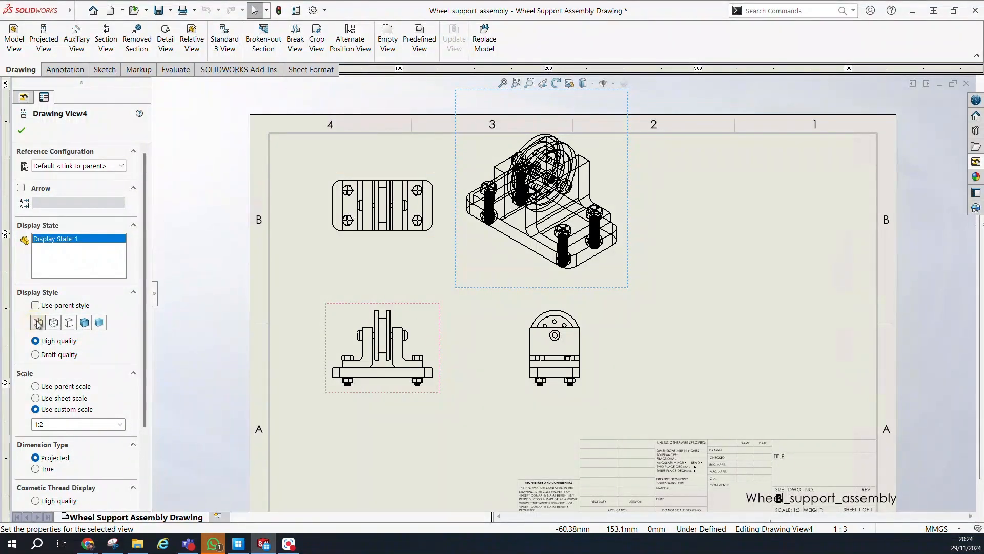
pyautogui.click(73, 324)
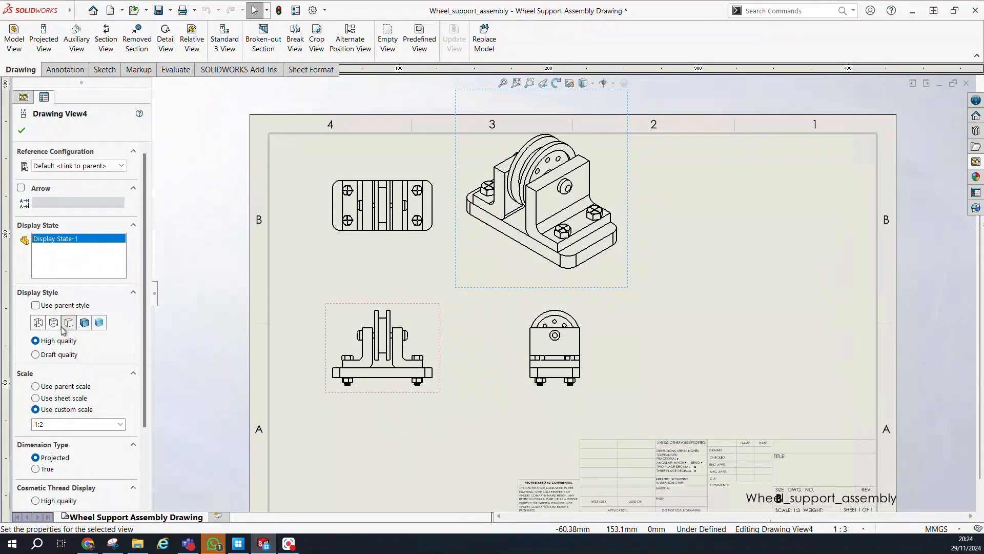
pyautogui.click(55, 324)
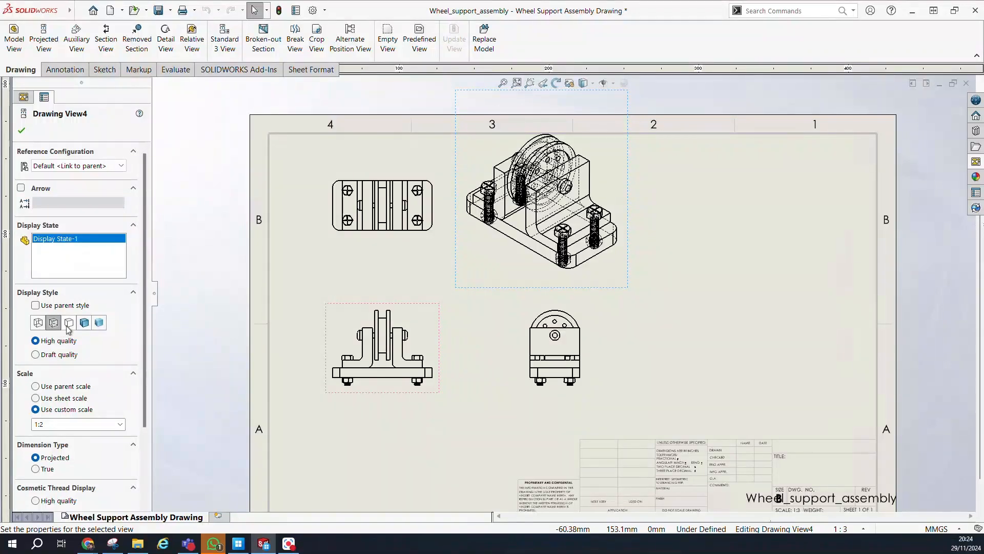
pyautogui.click(68, 323)
pyautogui.scroll(-3, 130, 371)
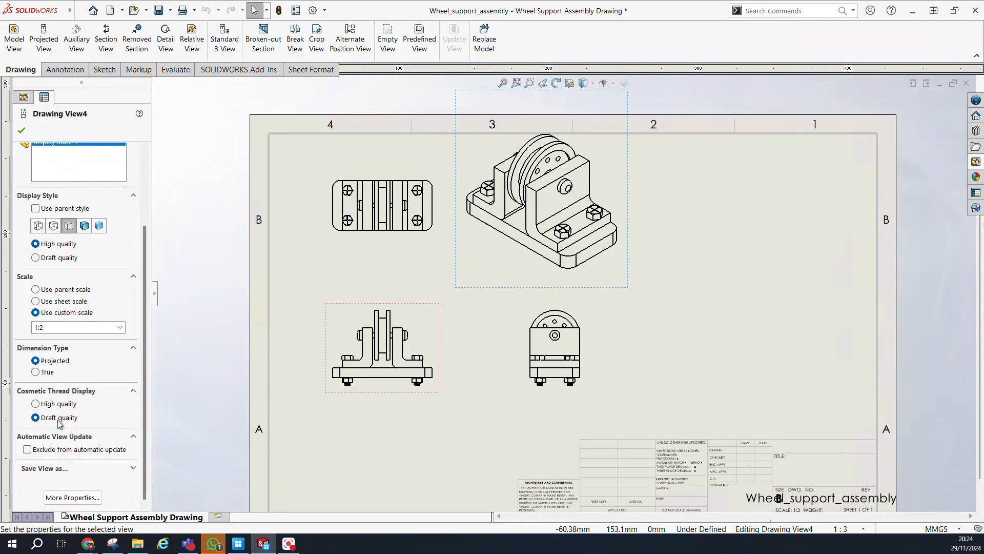
pyautogui.scroll(3, 118, 343)
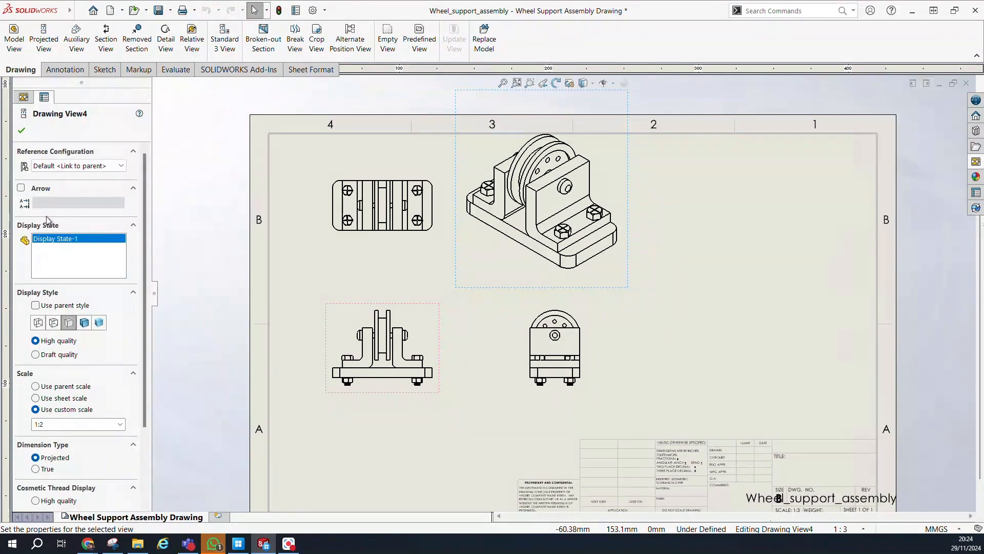
pyautogui.click(22, 130)
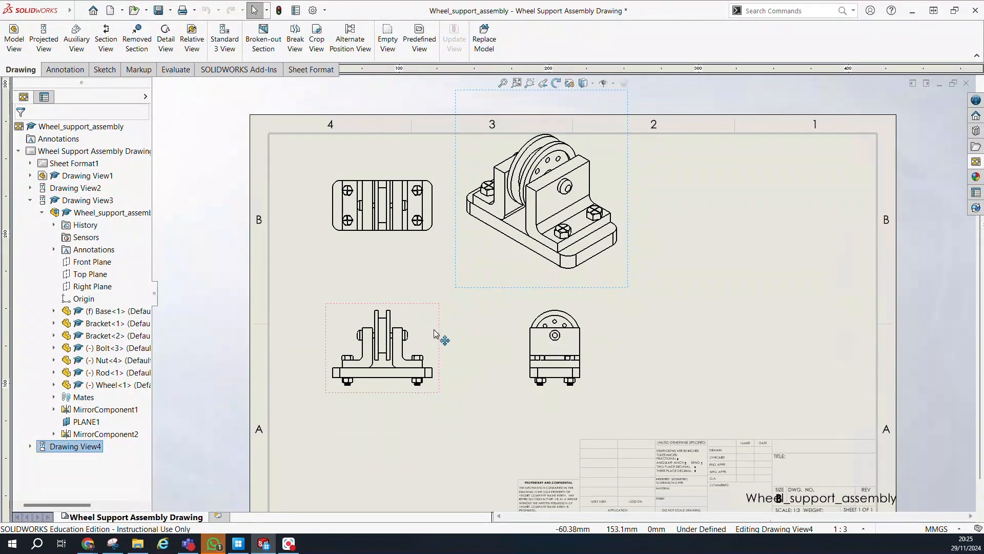
# Step: Try the shaded and Hidden Lines Visible styles on the main elevation view, and return it to Hidden Lines Removed
pyautogui.click(408, 329)
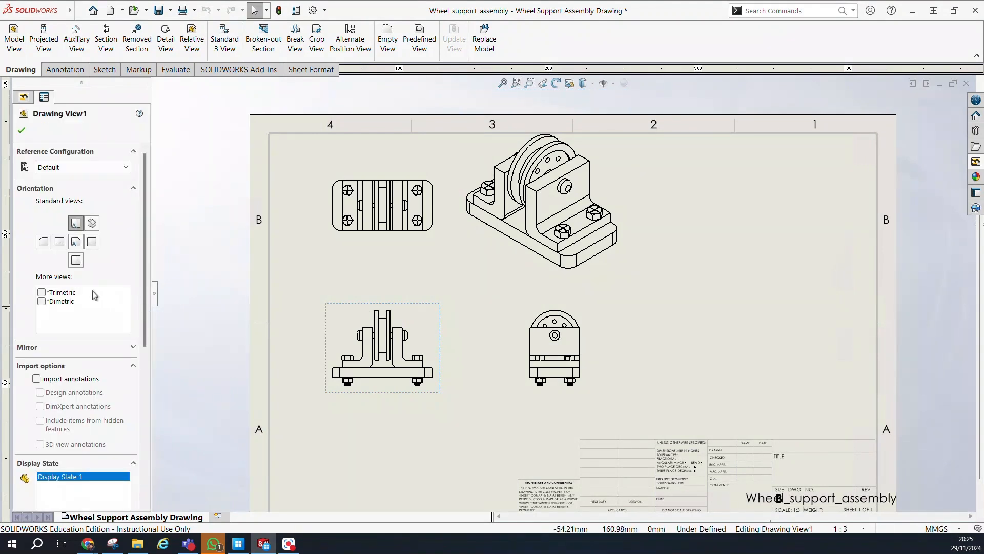
pyautogui.scroll(-4, 102, 265)
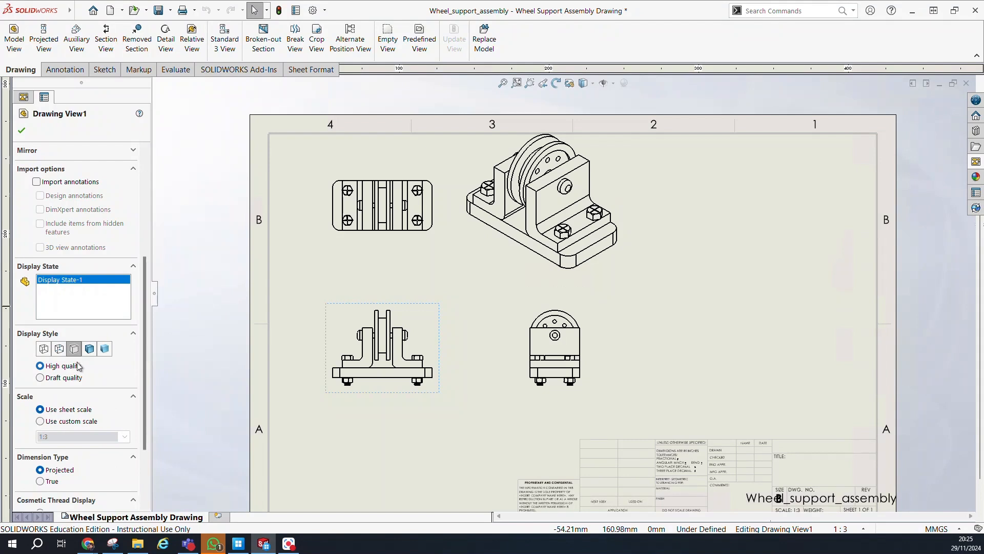
pyautogui.click(90, 349)
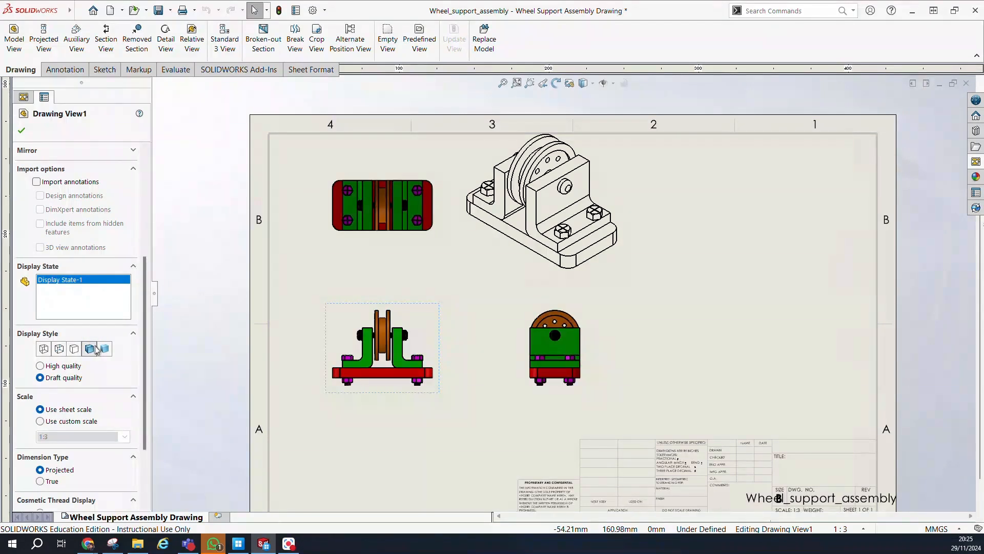
pyautogui.click(59, 349)
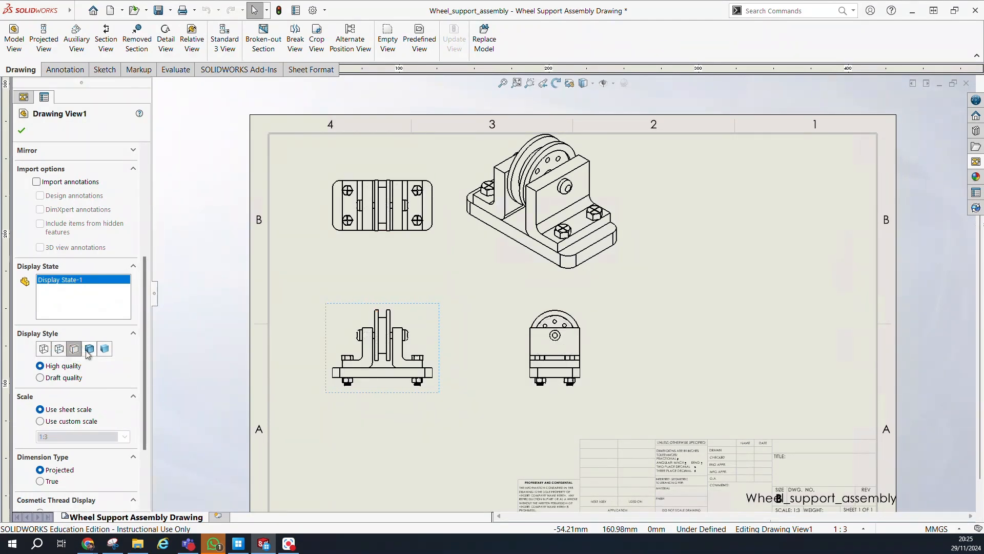
pyautogui.click(89, 349)
pyautogui.click(105, 349)
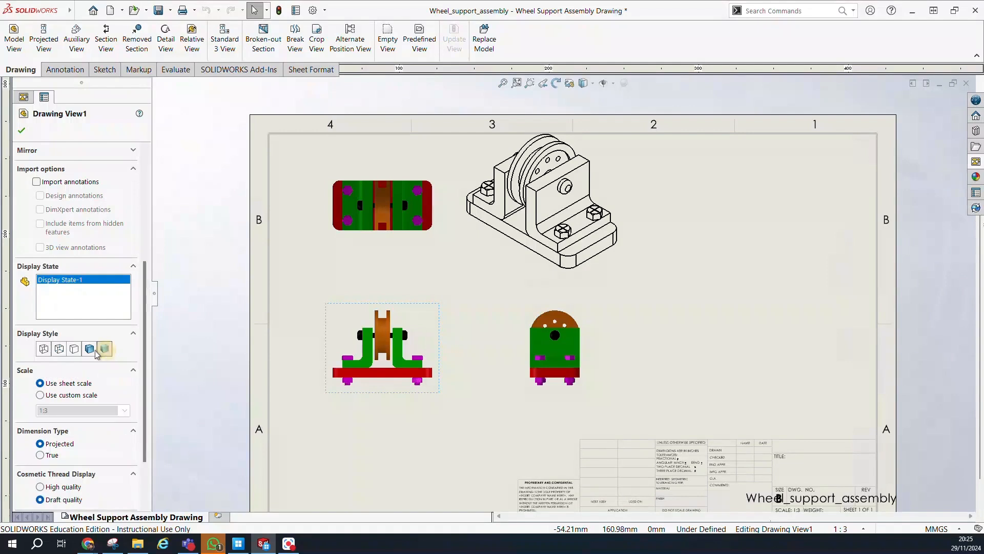
pyautogui.click(60, 349)
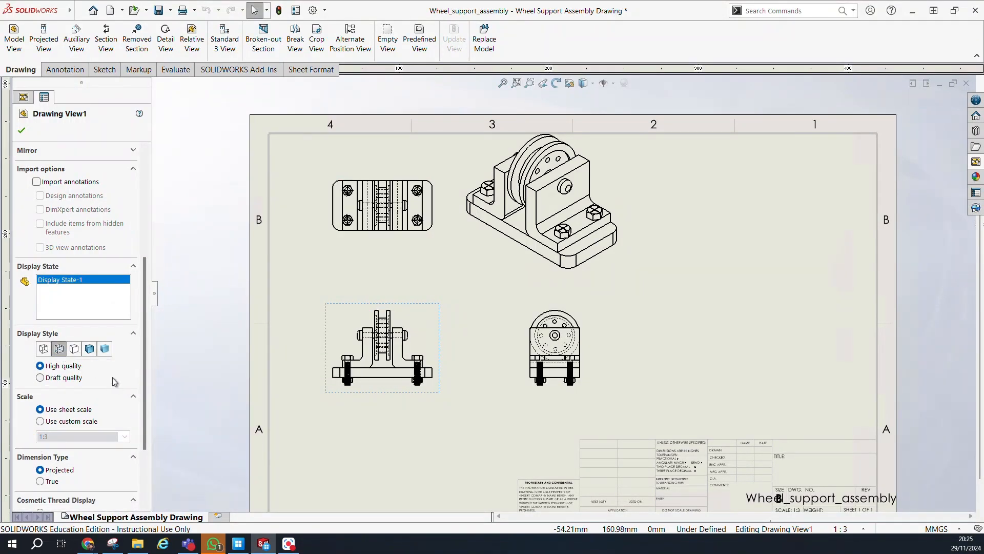
pyautogui.click(73, 349)
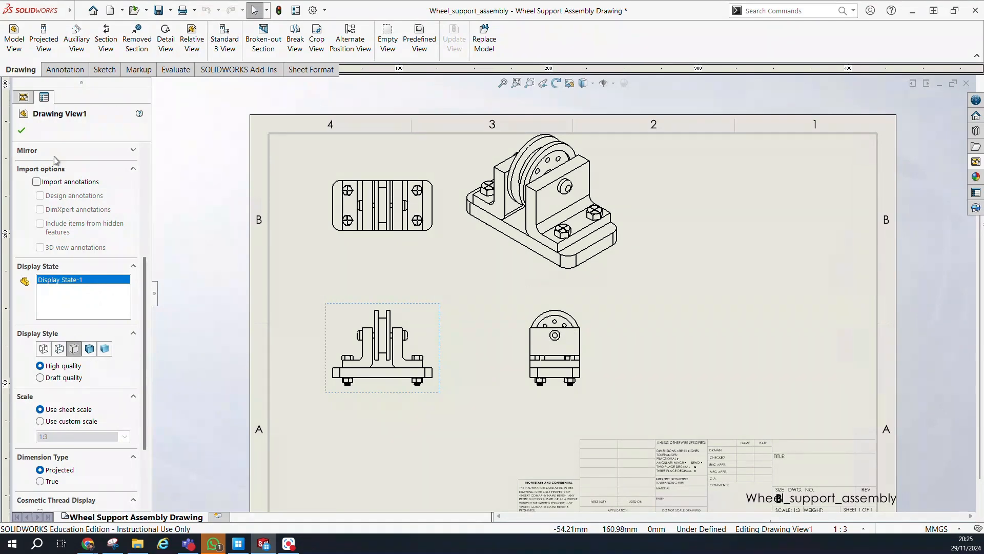
pyautogui.click(30, 133)
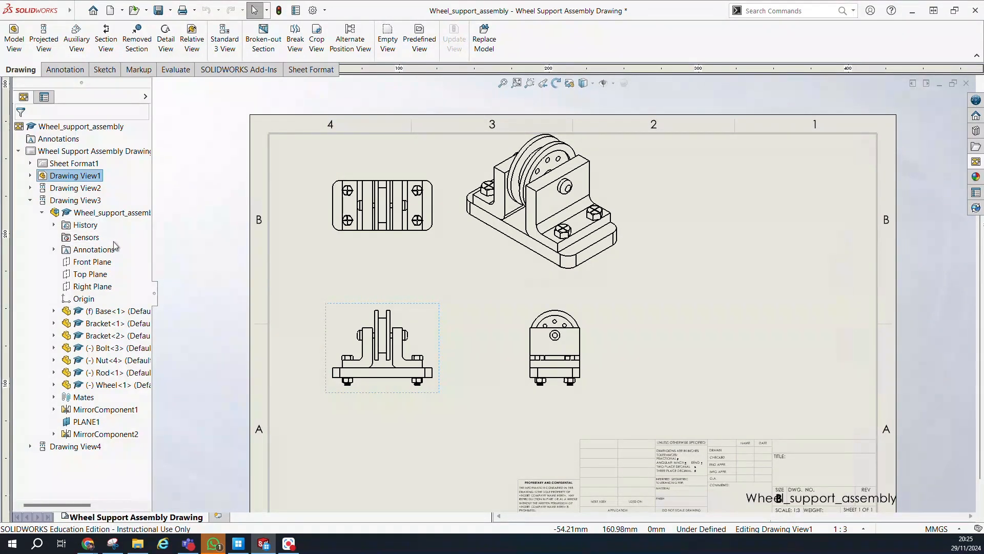
pyautogui.moveTo(69, 10)
pyautogui.click(99, 10)
pyautogui.click(123, 100)
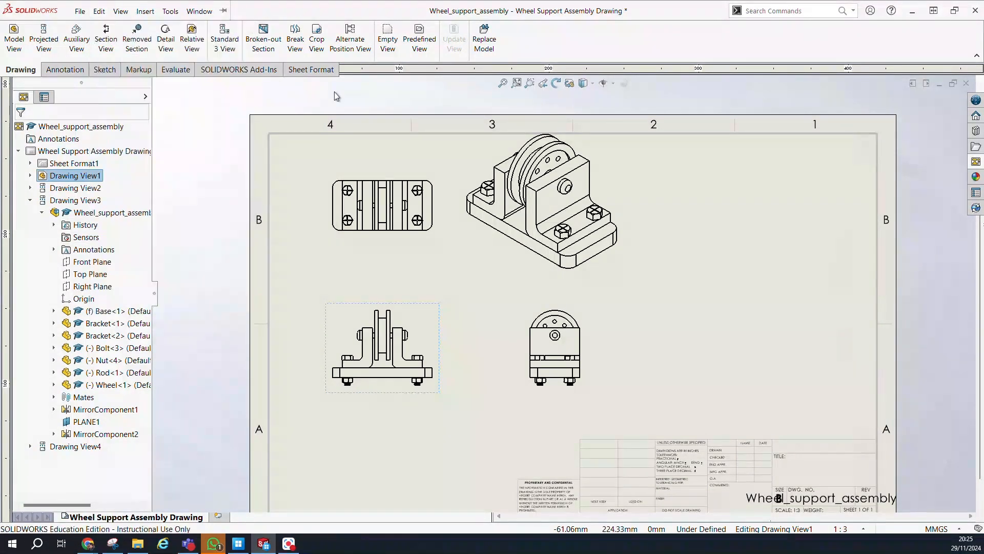
pyautogui.click(343, 154)
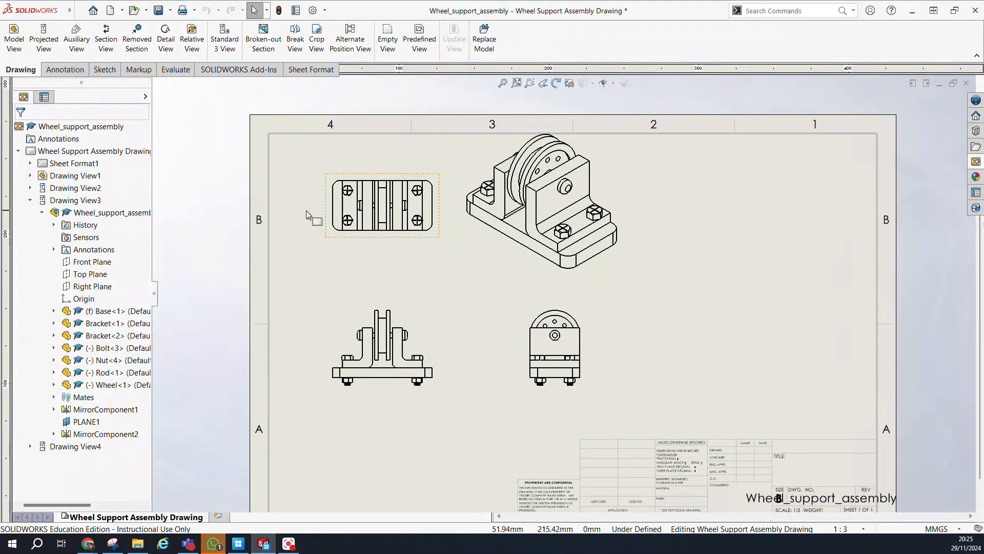
# Step: Create a circular detail view around the lower-left bolt of the upper projected view, and place it just below that view
pyautogui.scroll(-5, 349, 221)
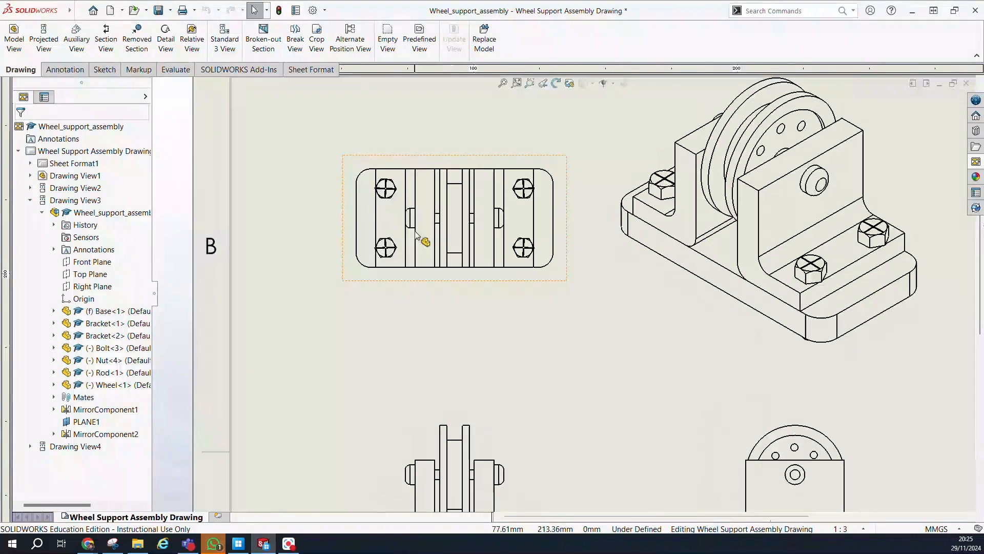
pyautogui.click(166, 39)
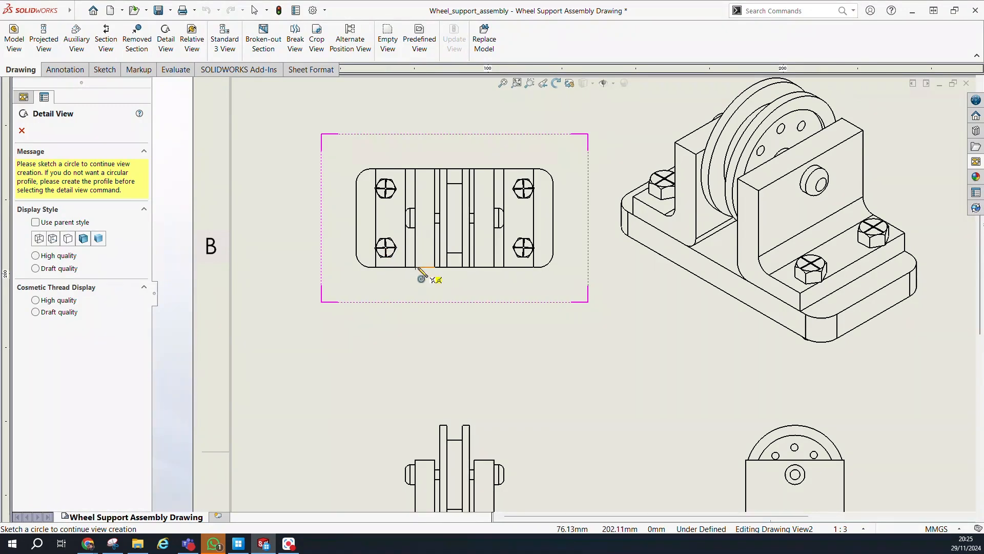
pyautogui.scroll(4, 405, 251)
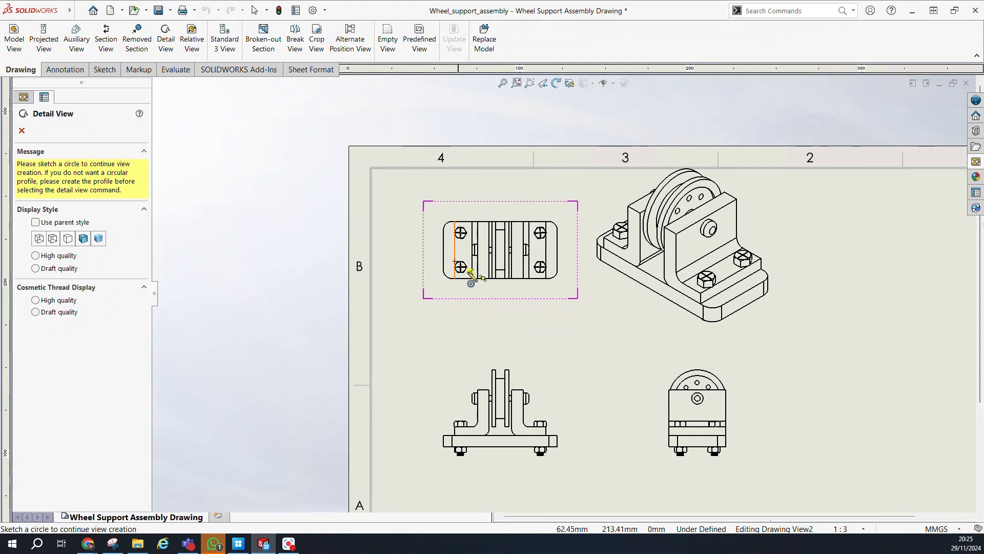
pyautogui.scroll(-3, 469, 271)
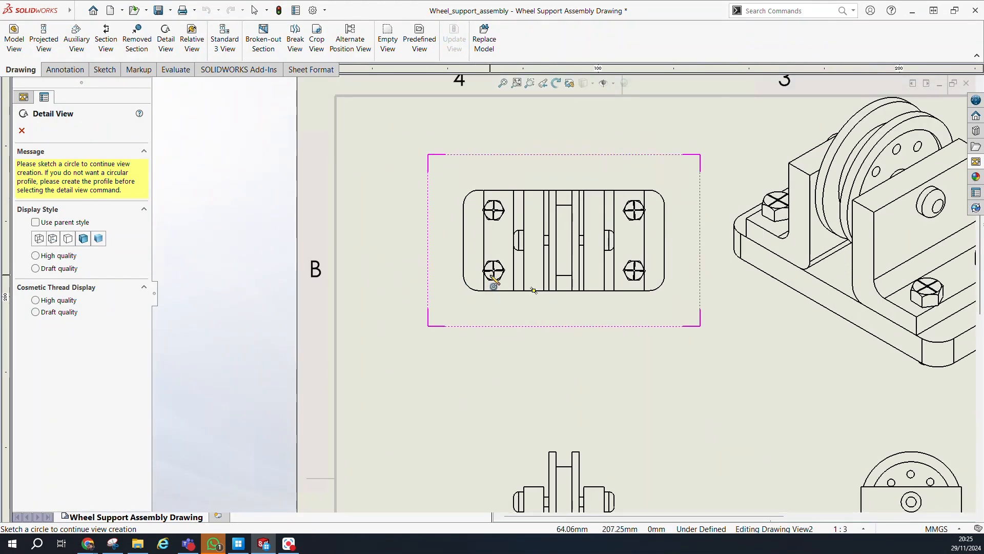
pyautogui.click(489, 274)
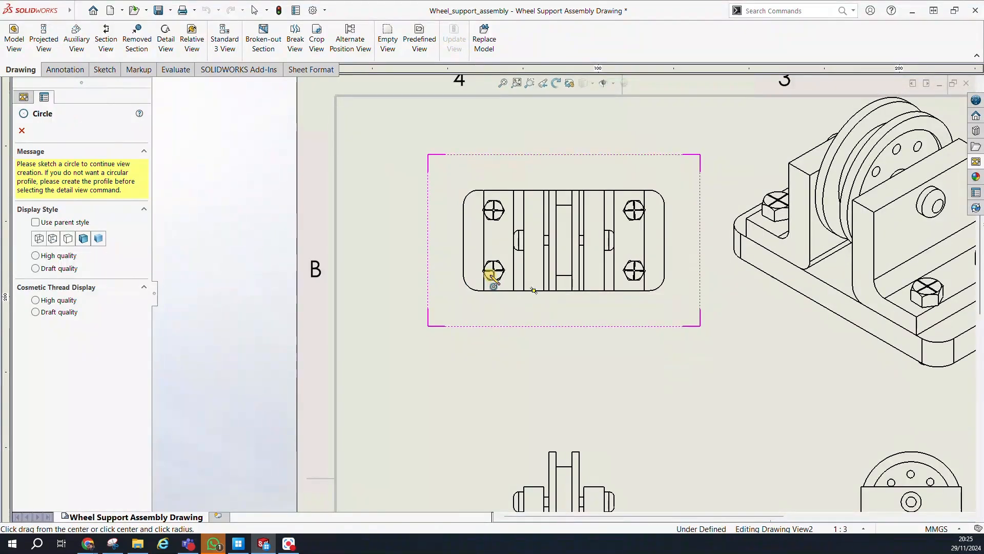
pyautogui.click(508, 310)
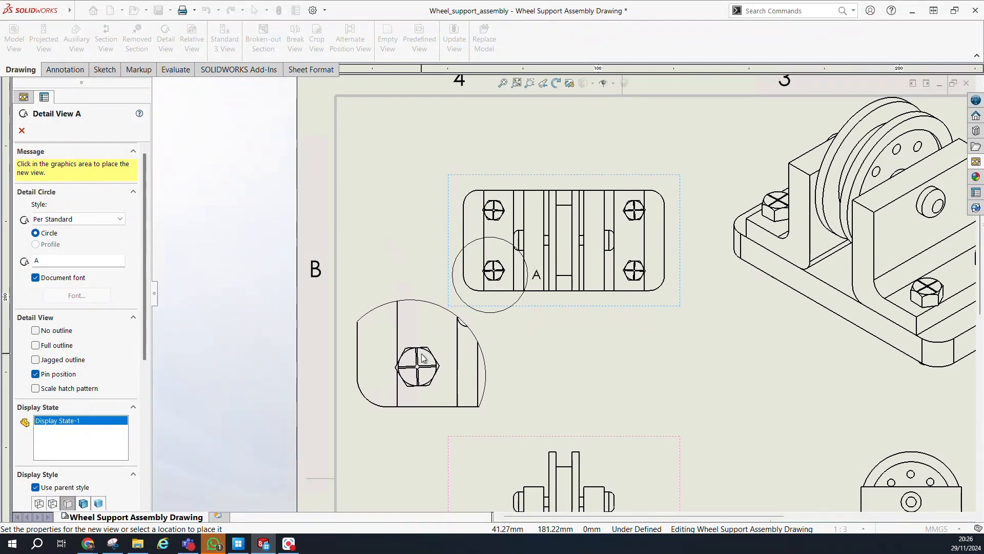
pyautogui.click(423, 360)
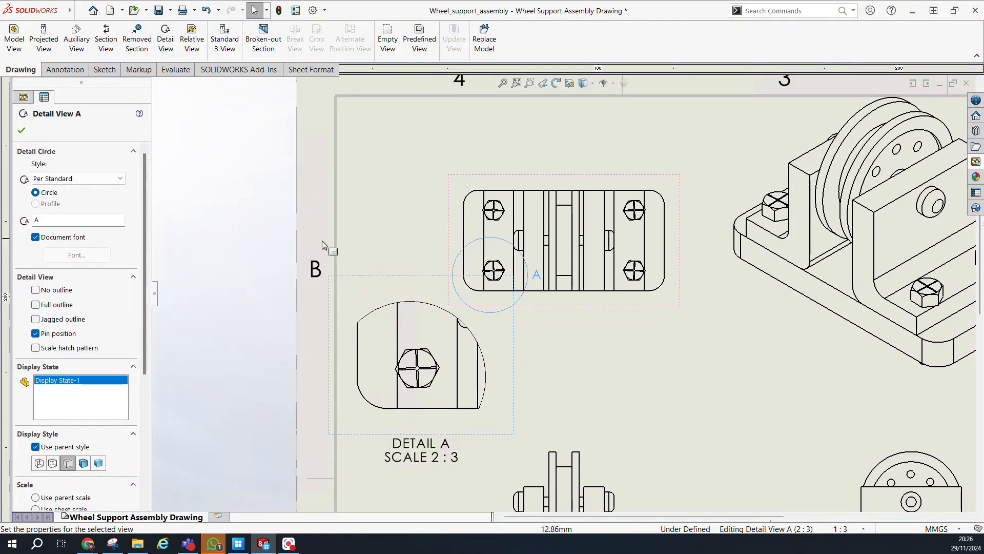
pyautogui.scroll(-3, 107, 323)
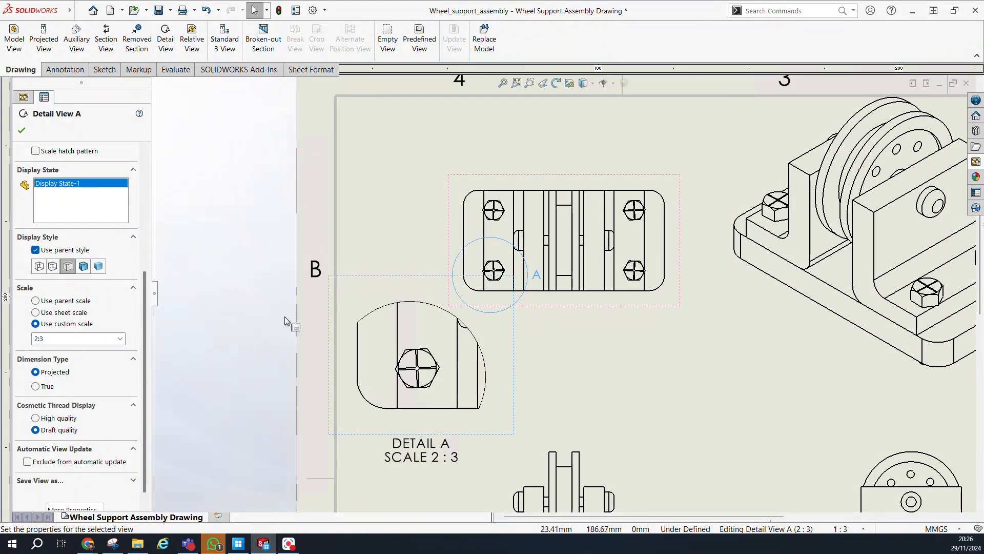
# Step: Review the detail view's properties and accept them
pyautogui.scroll(-1, 149, 322)
pyautogui.scroll(5, 149, 322)
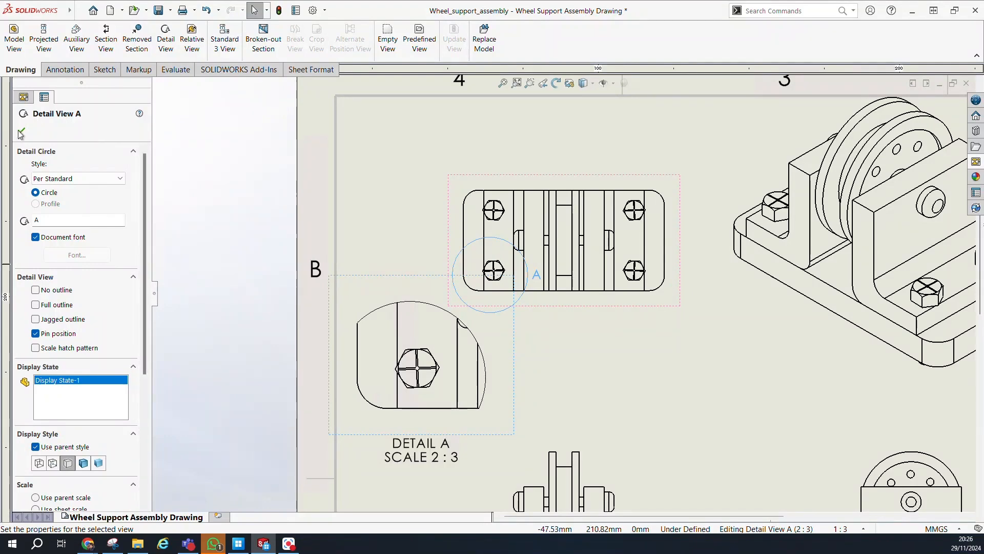
pyautogui.click(20, 132)
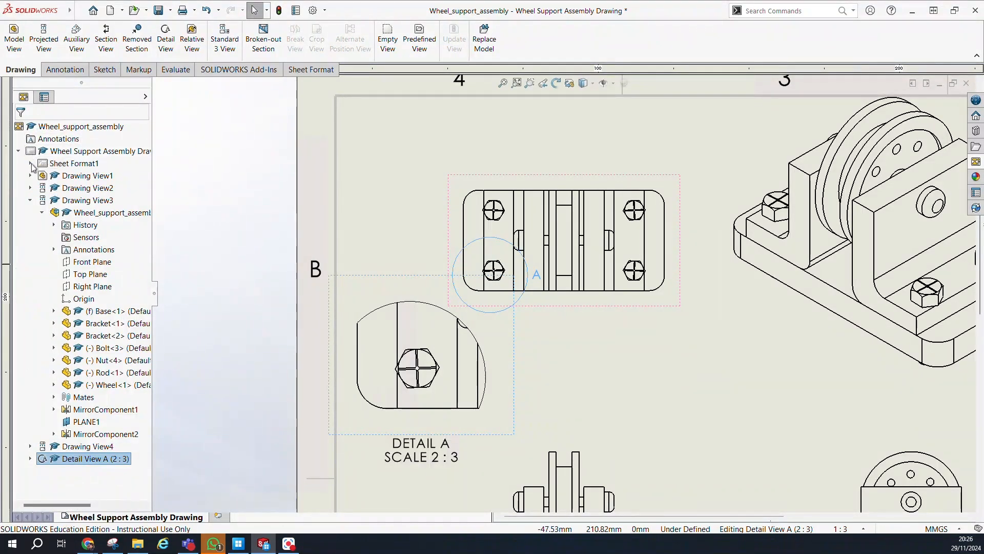
# Step: Try the Shaded With Edges style on the detail view, and finish with Hidden Lines Removed at high quality
pyautogui.click(501, 374)
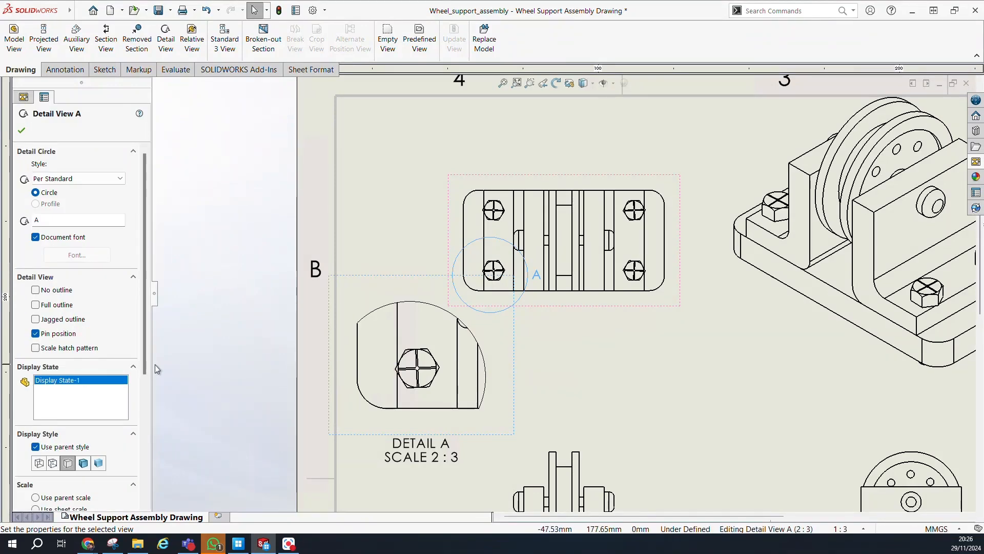
pyautogui.scroll(-2, 156, 364)
pyautogui.scroll(2, 155, 365)
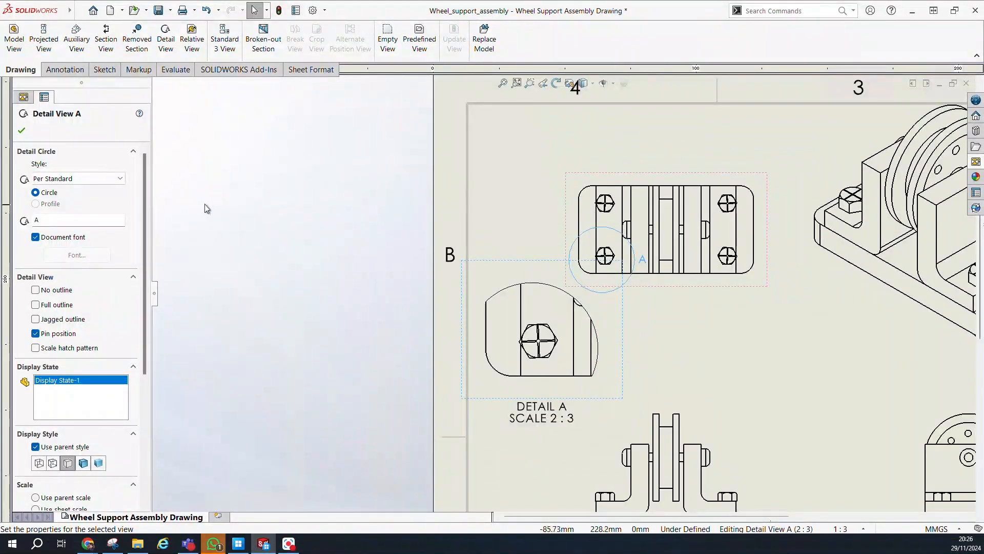
pyautogui.scroll(3, 207, 215)
pyautogui.scroll(-4, 315, 235)
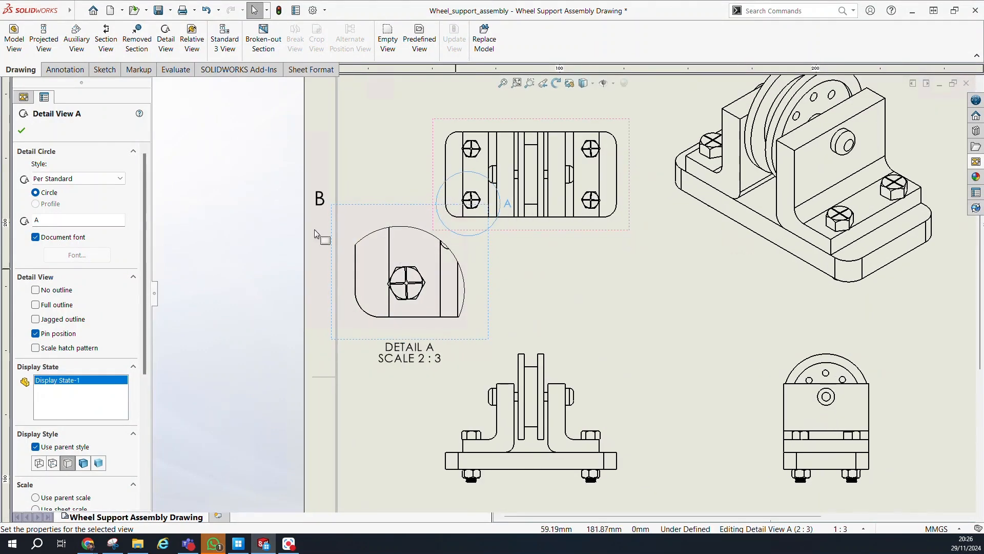
pyautogui.scroll(-1, 382, 282)
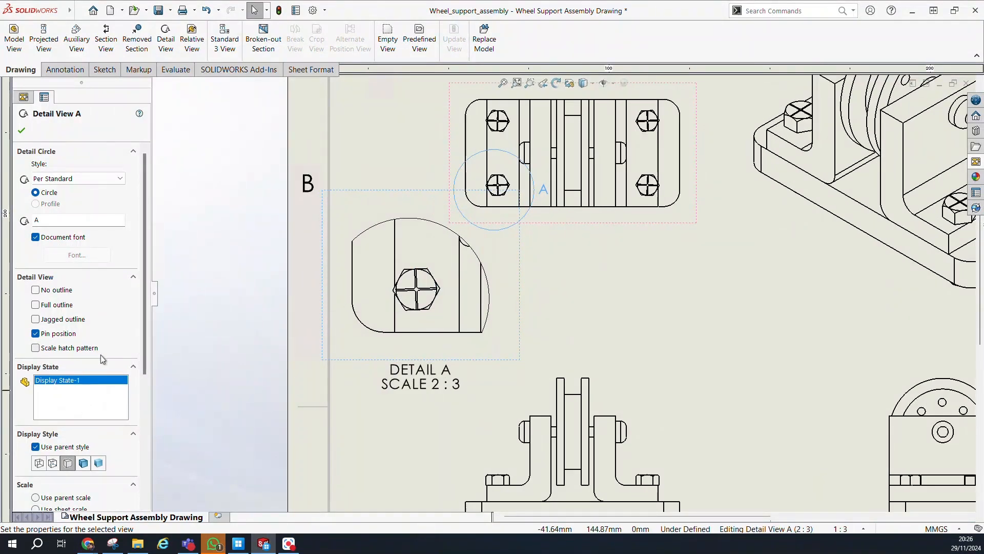
pyautogui.scroll(-3, 94, 369)
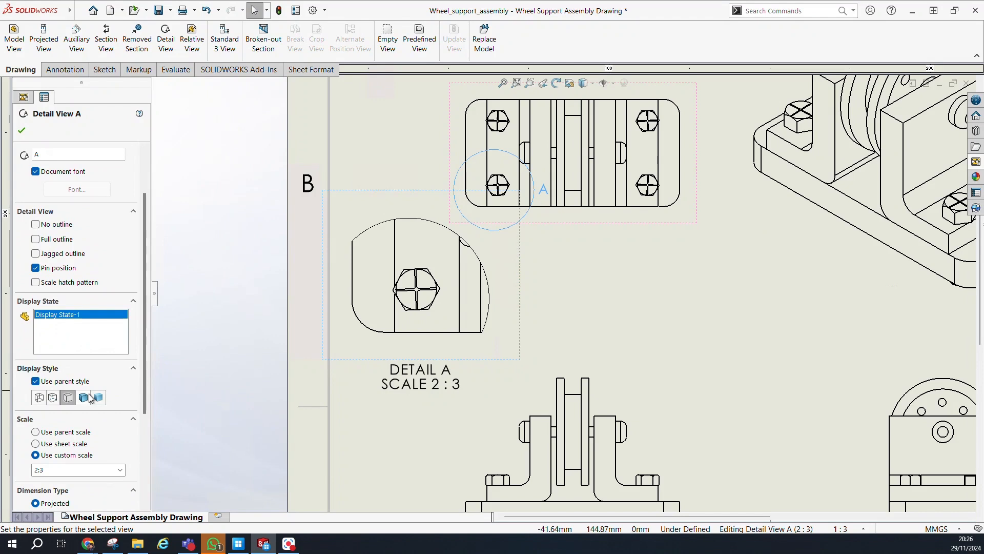
pyautogui.click(84, 398)
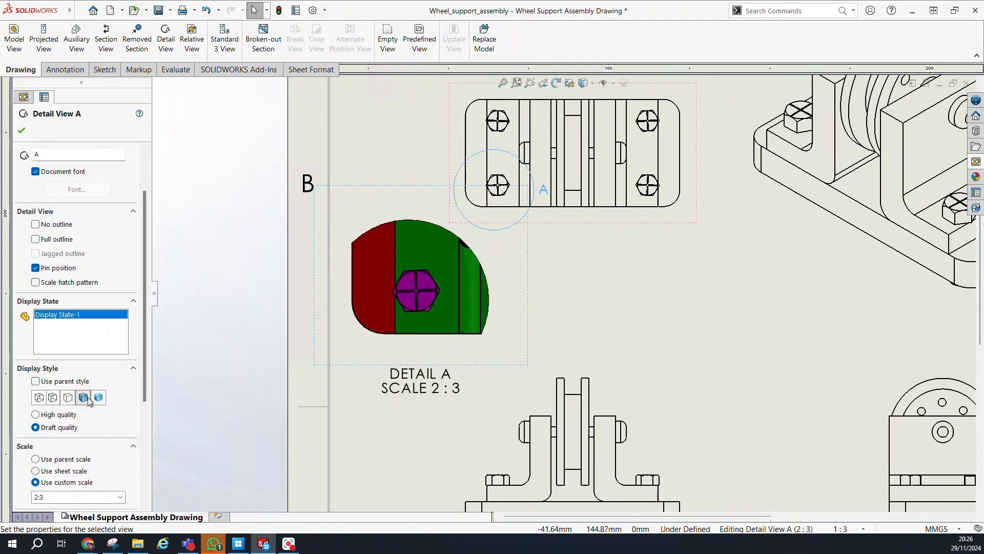
pyautogui.click(36, 414)
pyautogui.click(68, 397)
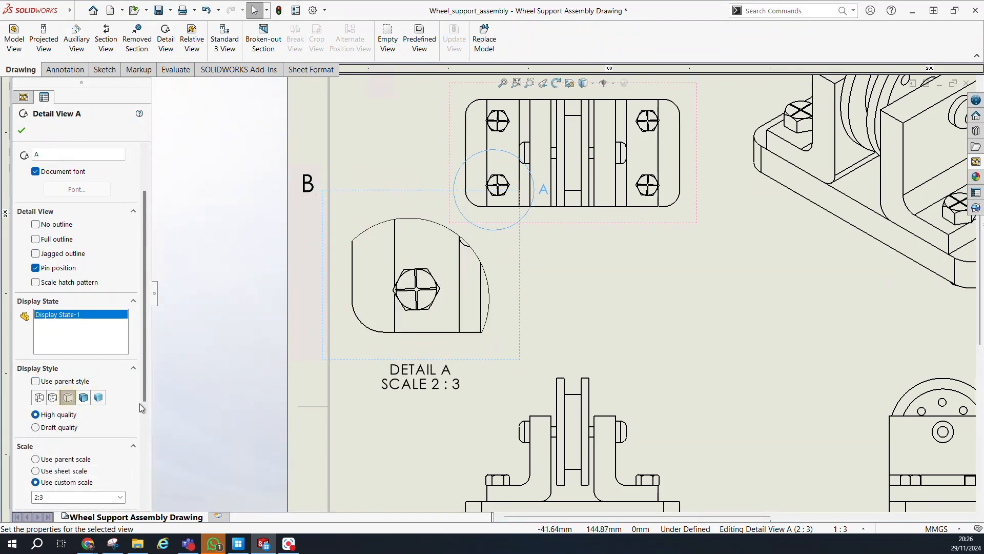
# Step: Try a 1:5 scale on the detail view, and finish with a custom scale of 1:2
pyautogui.scroll(-8, 138, 391)
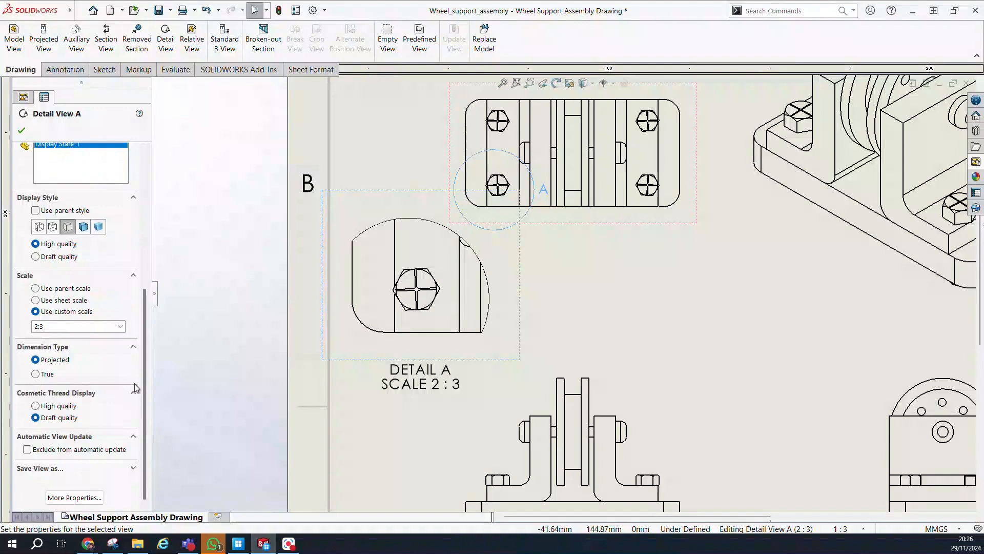
pyautogui.click(119, 326)
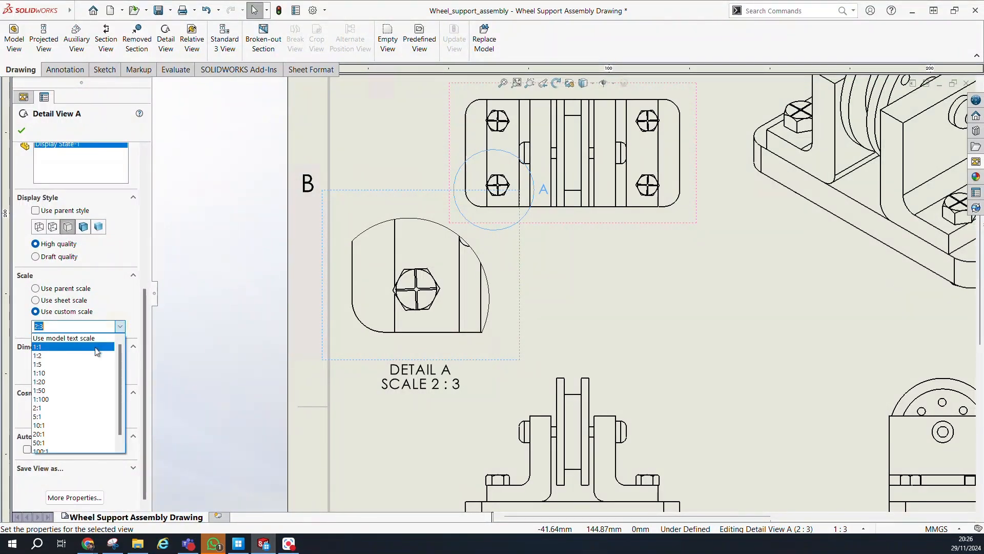
pyautogui.click(97, 370)
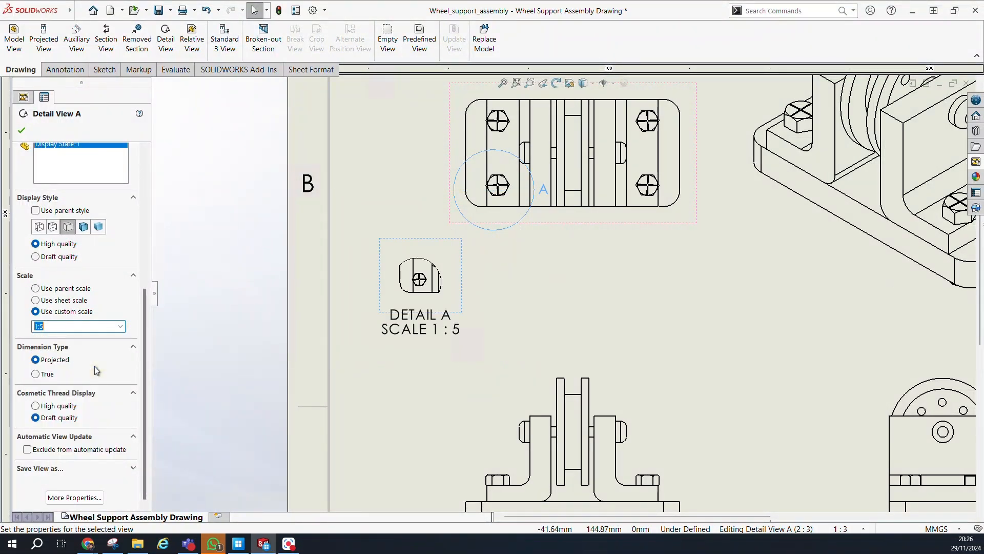
pyautogui.click(123, 328)
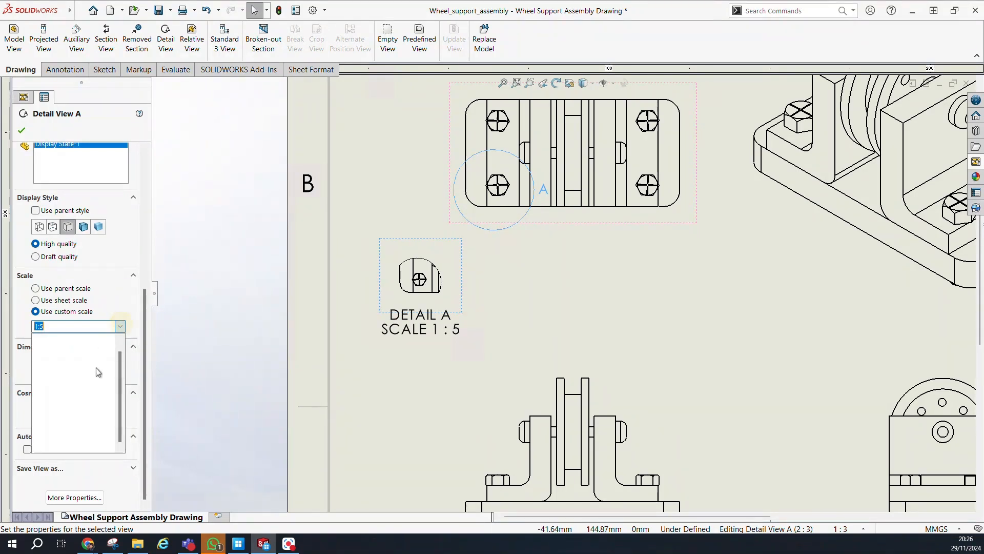
pyautogui.click(88, 354)
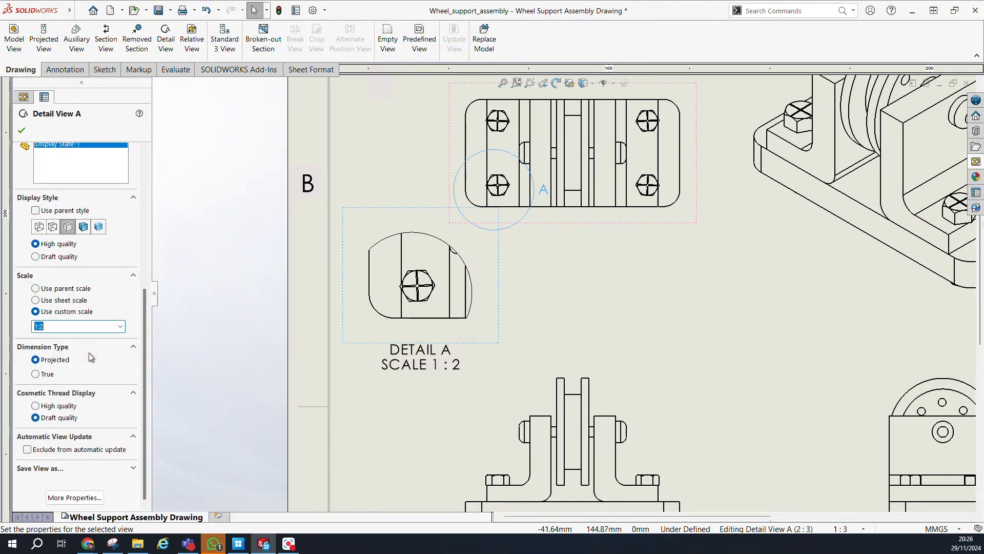
pyautogui.click(21, 131)
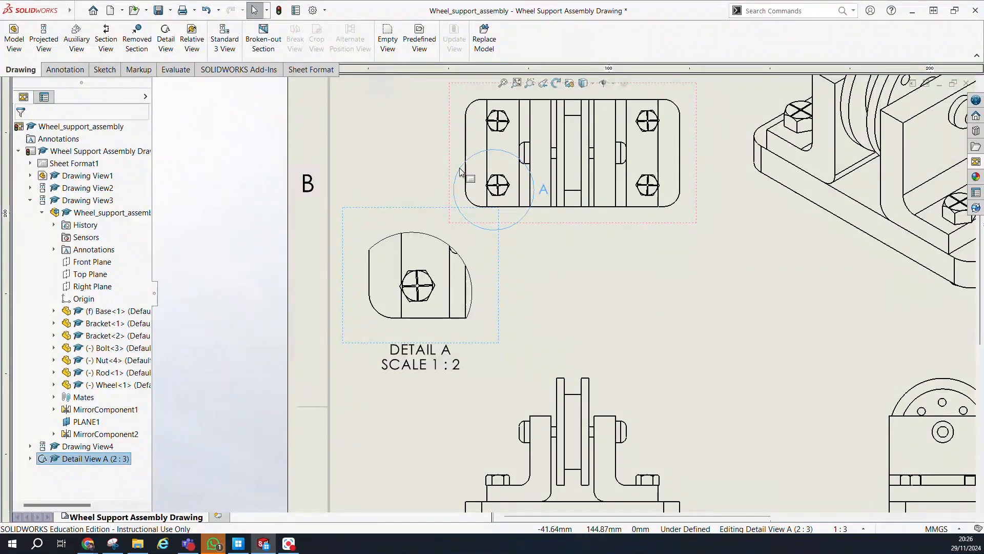
# Step: Create a section view with a vertical cutting line through the wheel centre of the side view, excluding no components, and place it to the right
pyautogui.scroll(5, 344, 204)
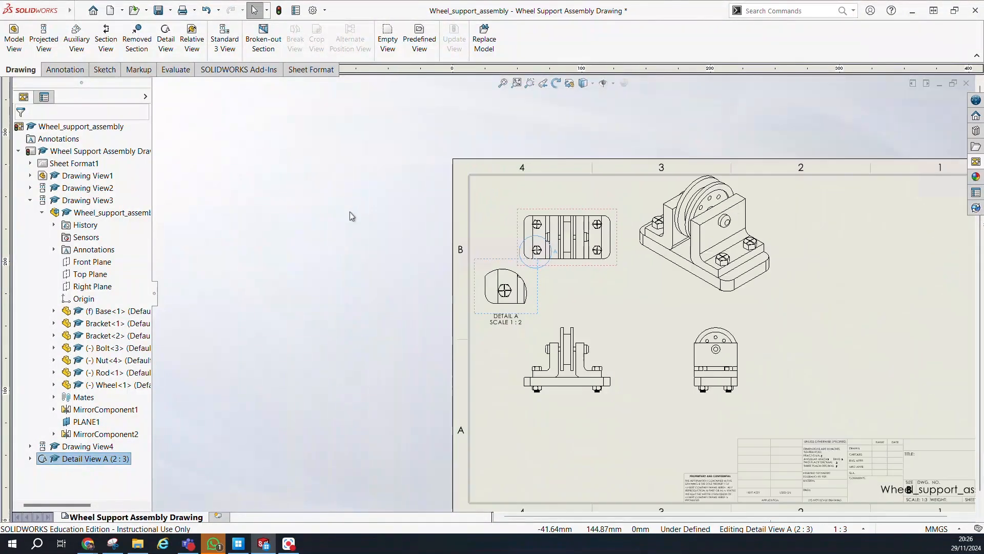
pyautogui.scroll(2, 333, 202)
pyautogui.scroll(-2, 955, 430)
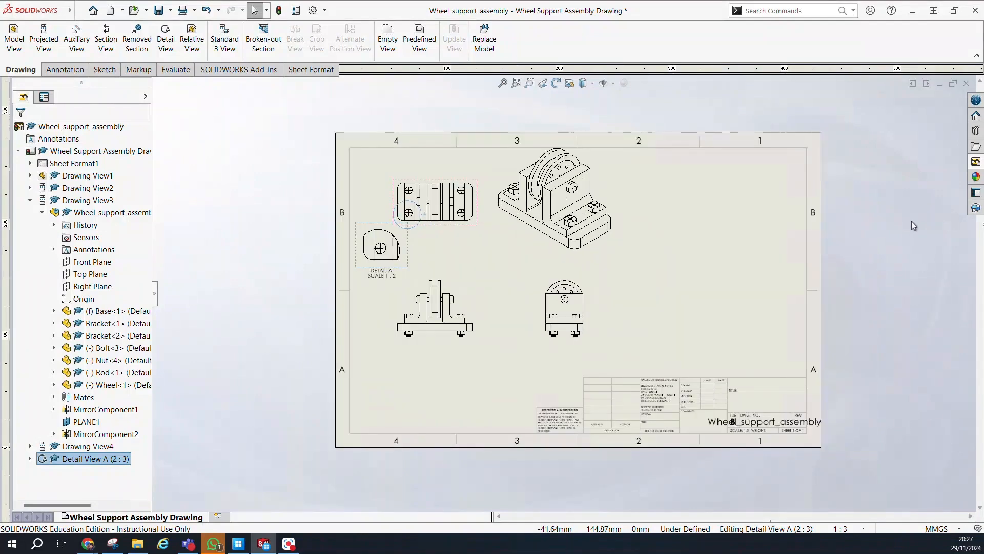
pyautogui.scroll(-1, 911, 225)
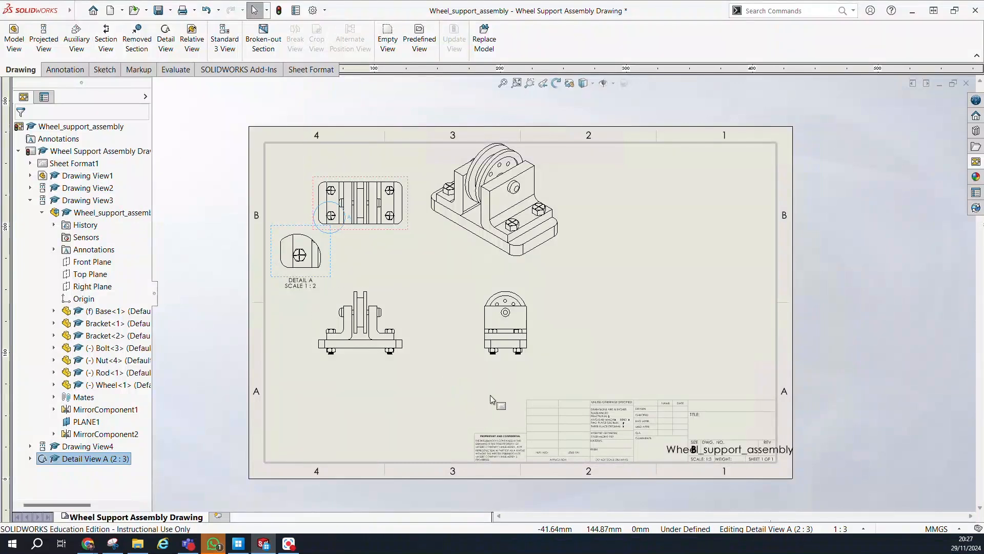
pyautogui.click(488, 359)
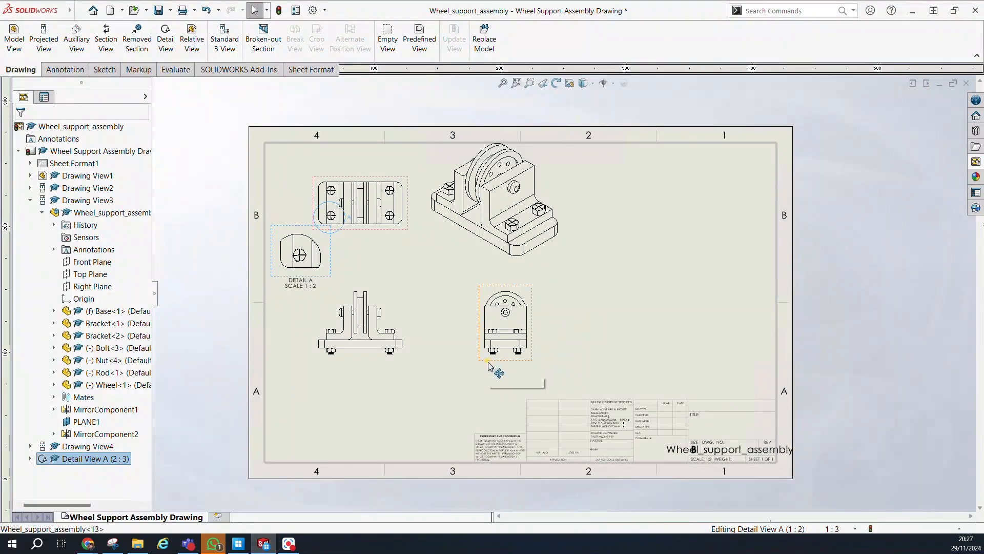
pyautogui.click(105, 39)
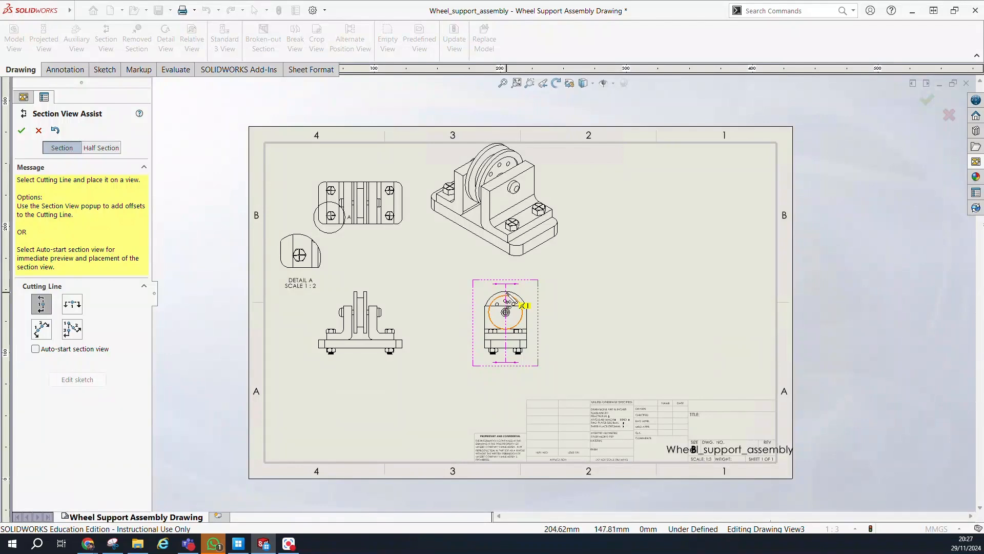
pyautogui.click(505, 301)
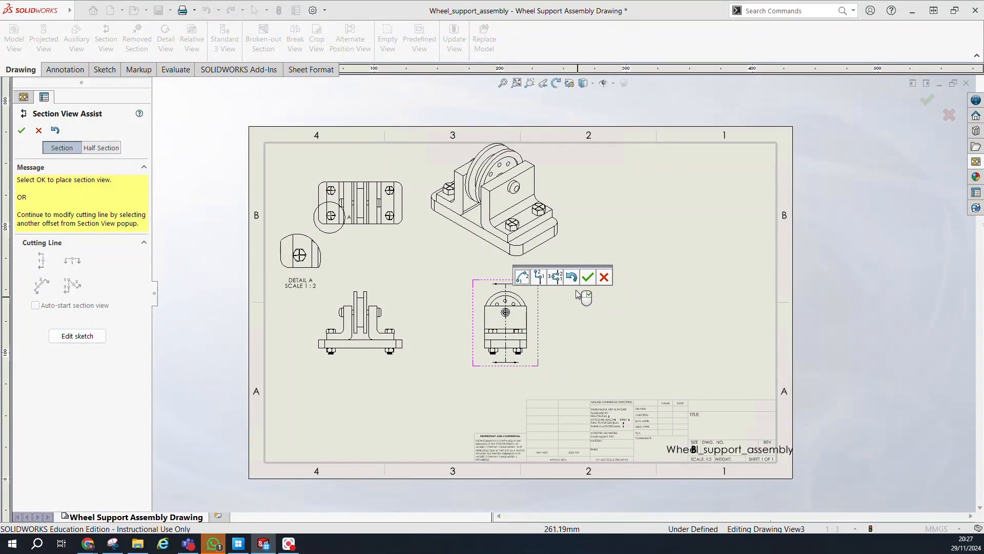
pyautogui.click(588, 279)
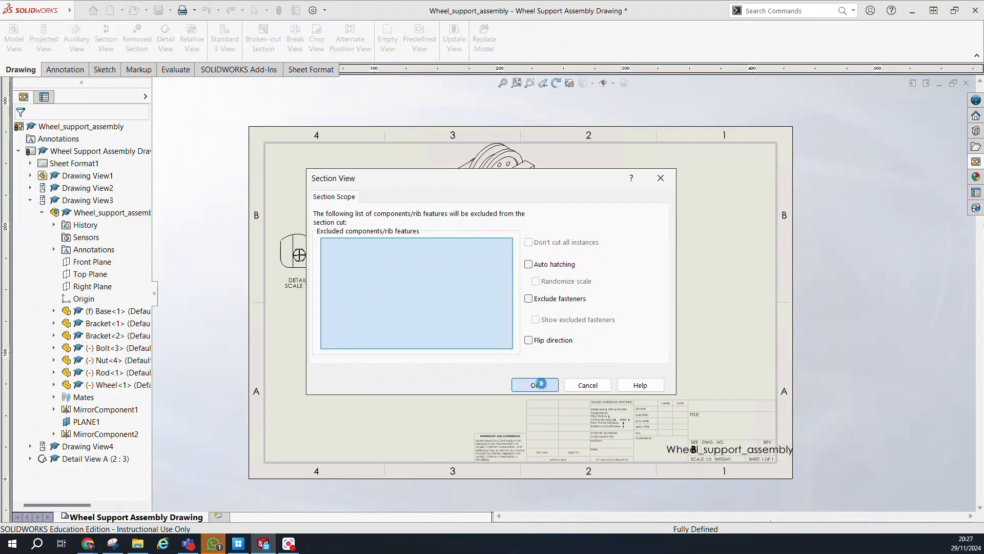
pyautogui.click(534, 386)
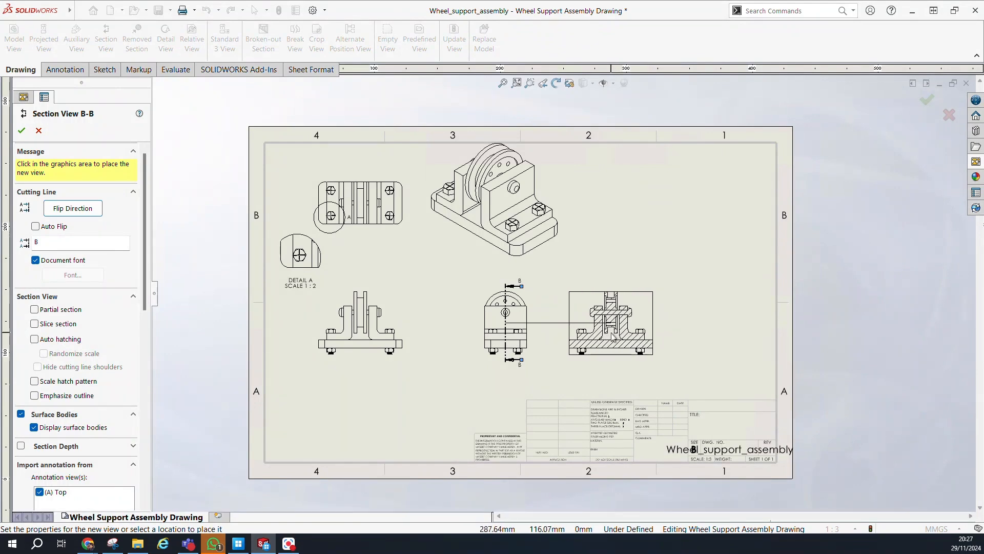
pyautogui.click(670, 336)
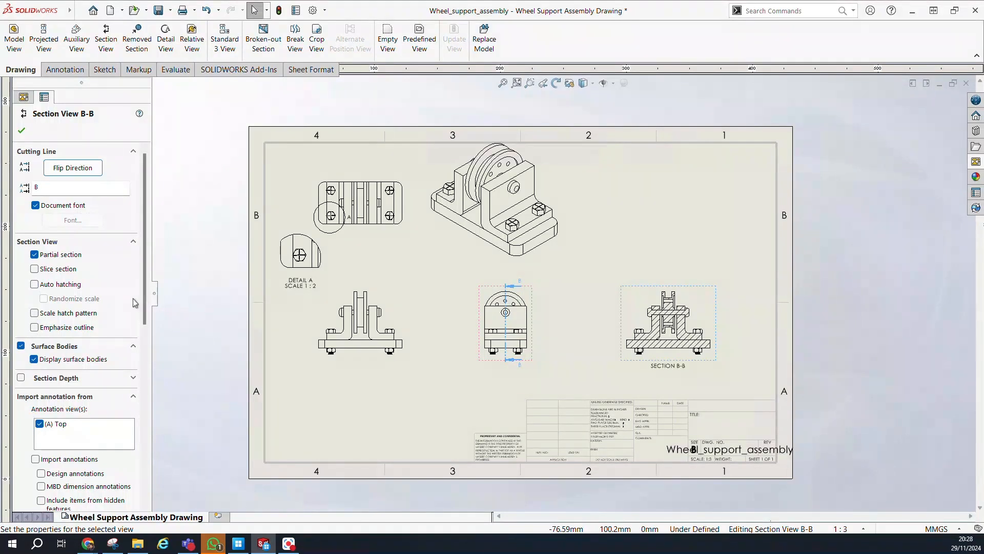
# Step: Try the Shaded With Edges and Hidden Lines Visible styles on the section view, and finish with Hidden Lines Removed at high quality
pyautogui.moveTo(146, 291); pyautogui.dragTo(144, 414)
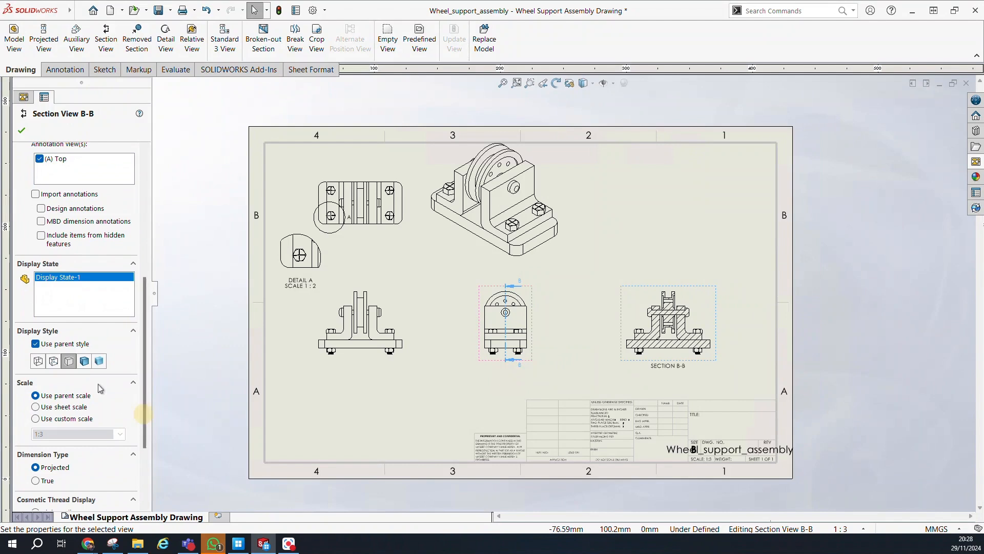
pyautogui.click(84, 361)
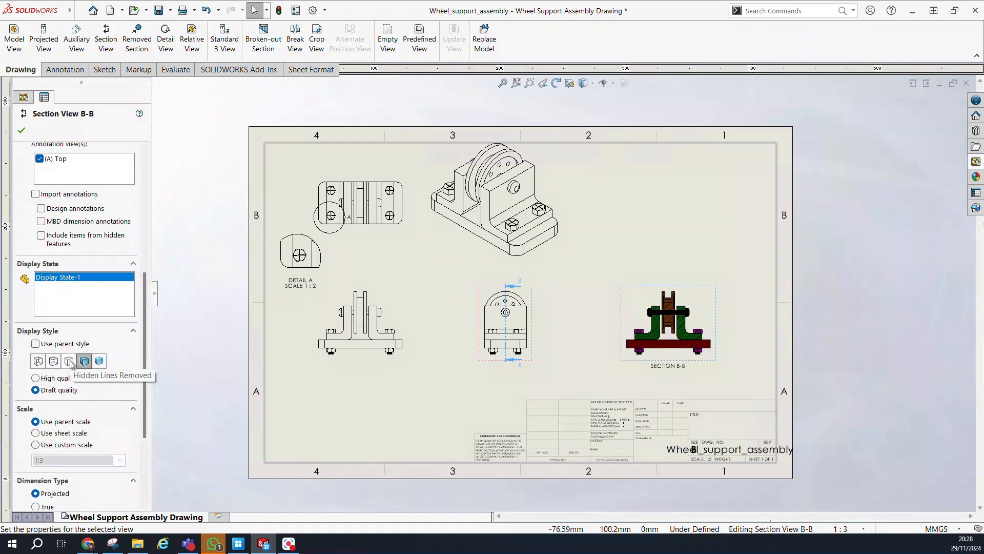
pyautogui.click(69, 362)
pyautogui.click(80, 378)
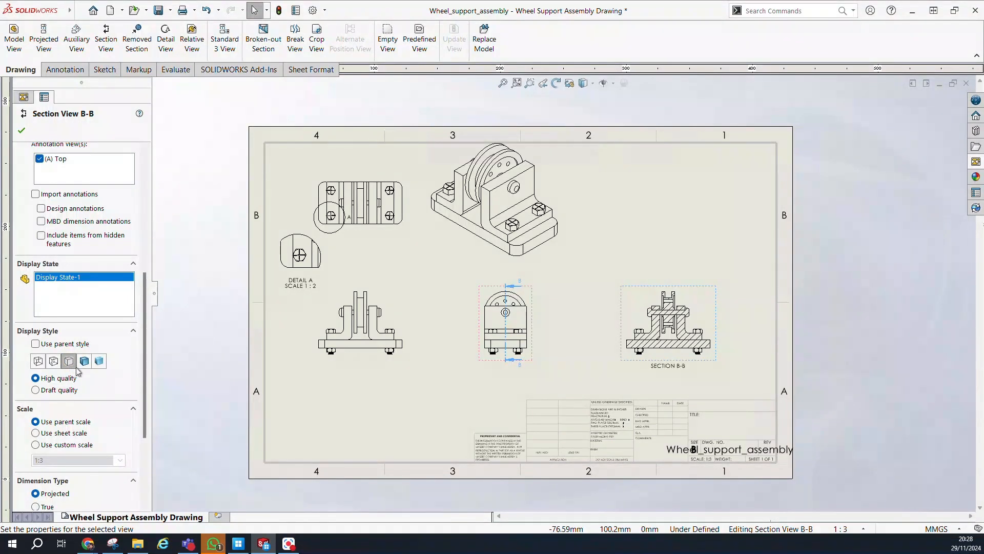
pyautogui.click(58, 362)
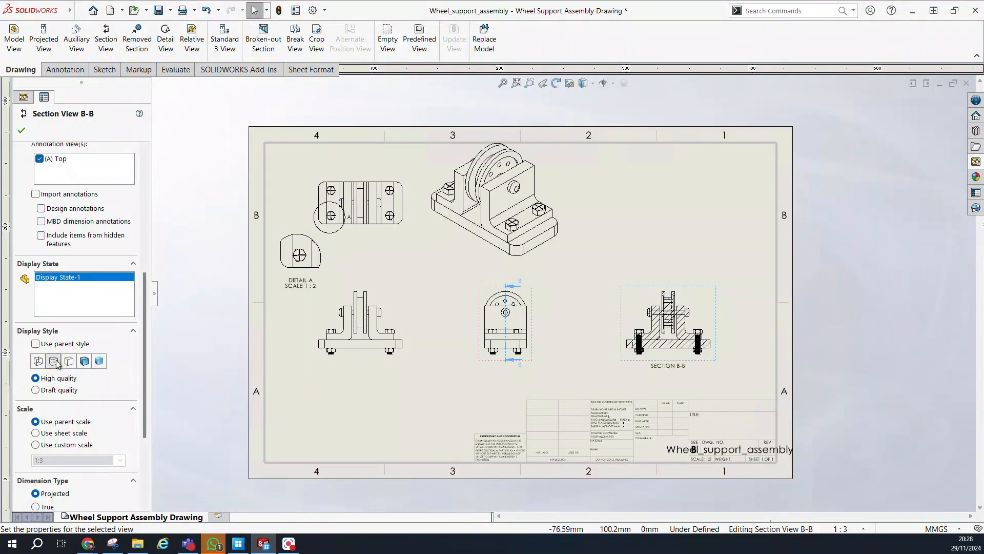
pyautogui.click(70, 361)
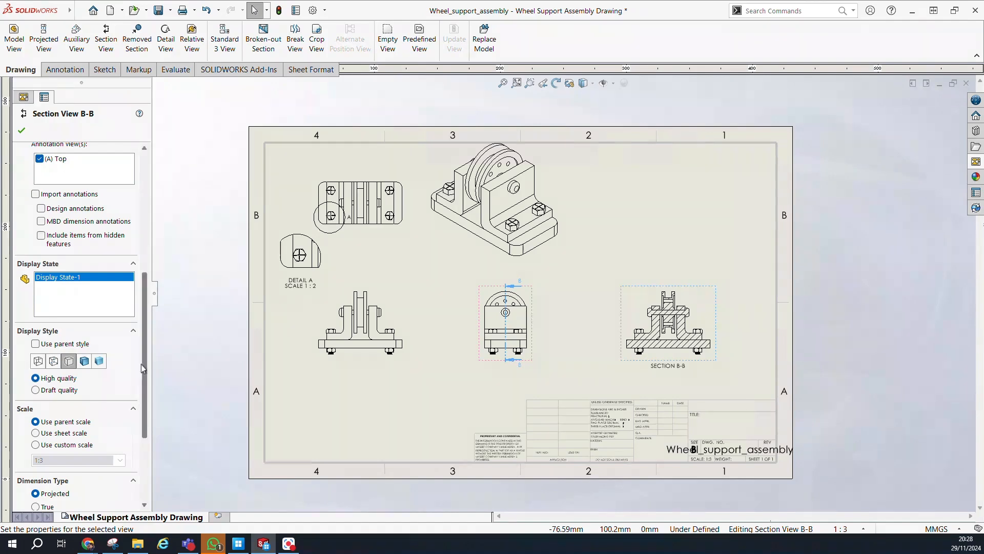
pyautogui.moveTo(143, 364); pyautogui.dragTo(138, 226)
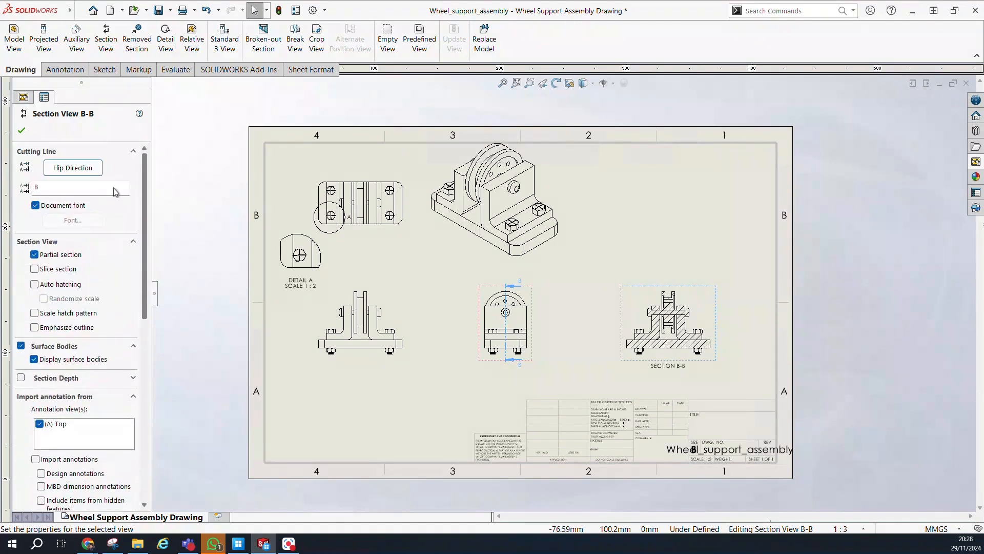
pyautogui.click(22, 132)
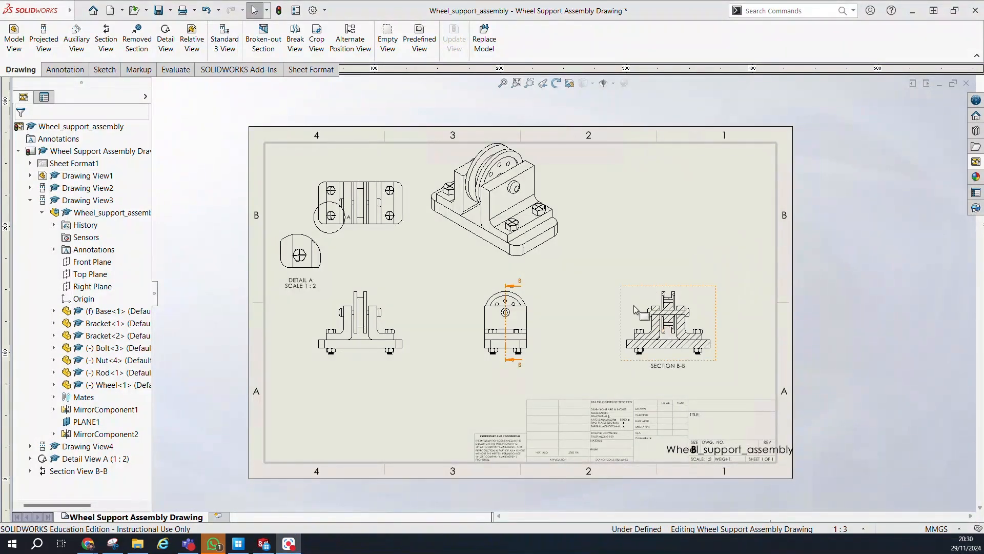
pyautogui.click(631, 303)
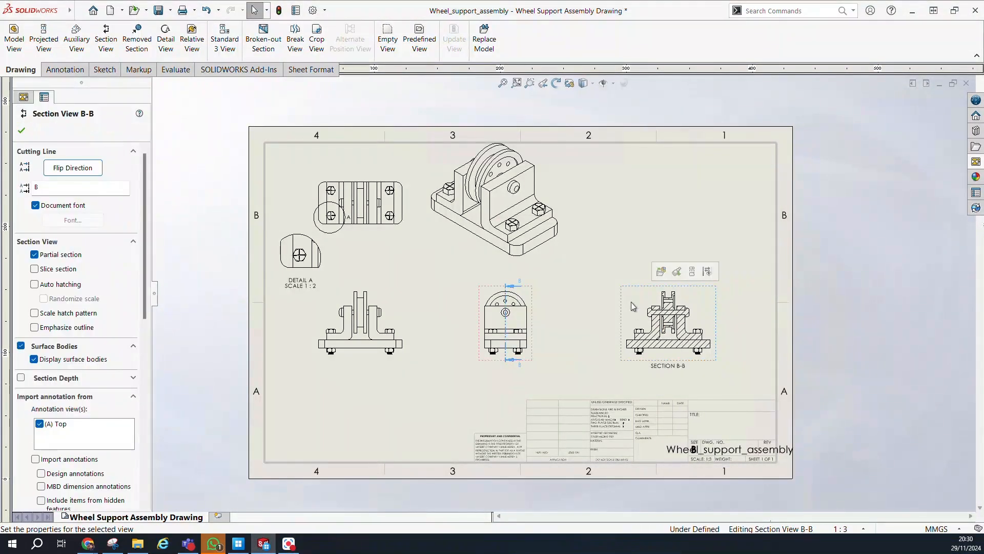
pyautogui.click(602, 306)
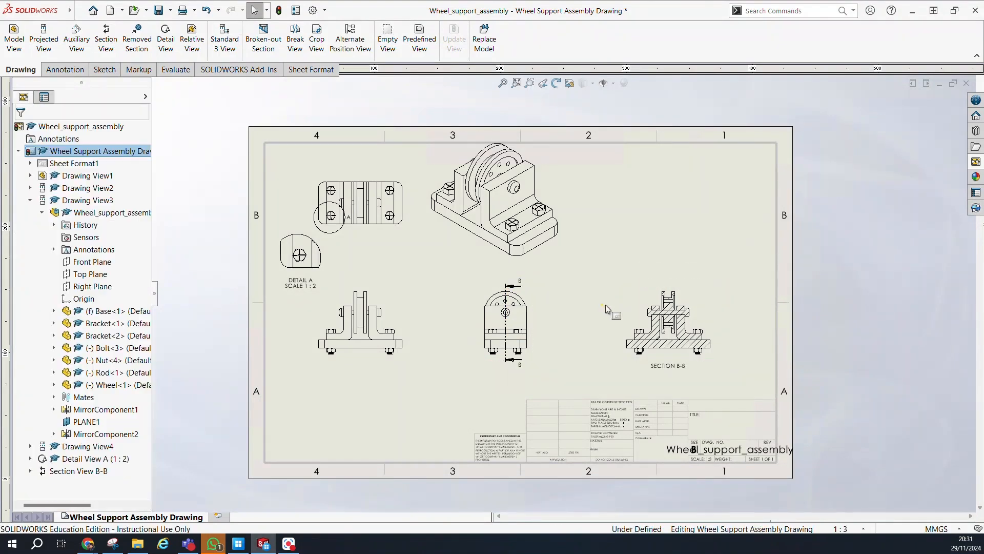
pyautogui.click(622, 300)
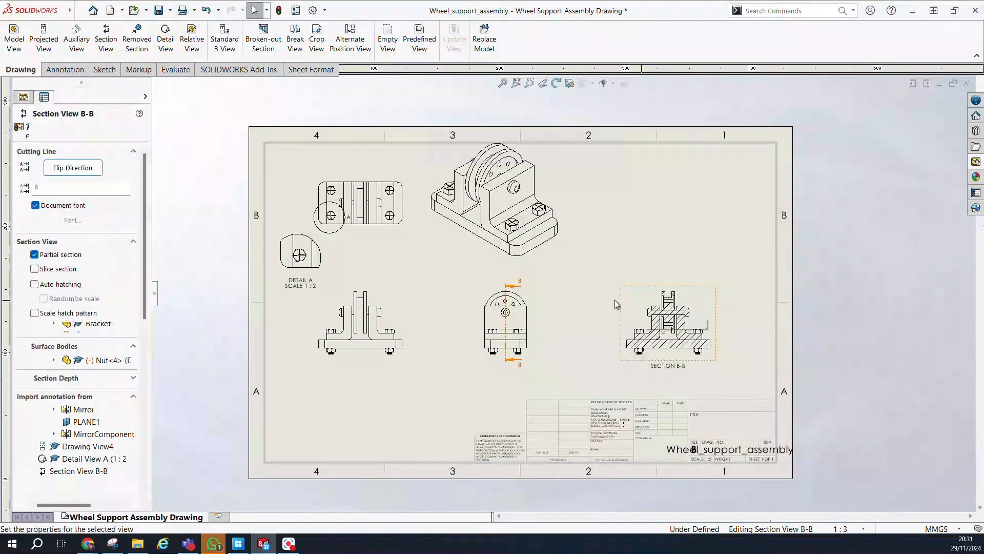
pyautogui.click(604, 330)
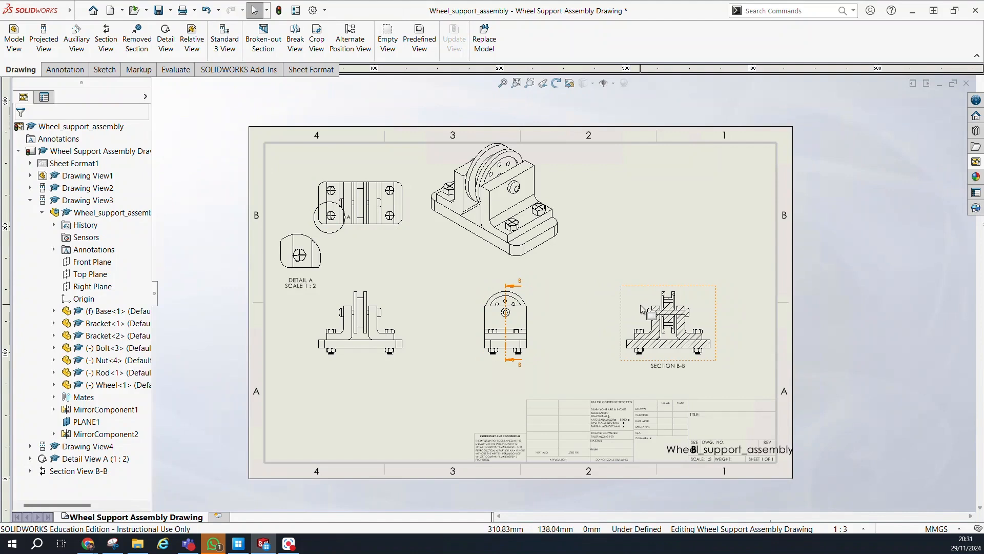
pyautogui.click(592, 306)
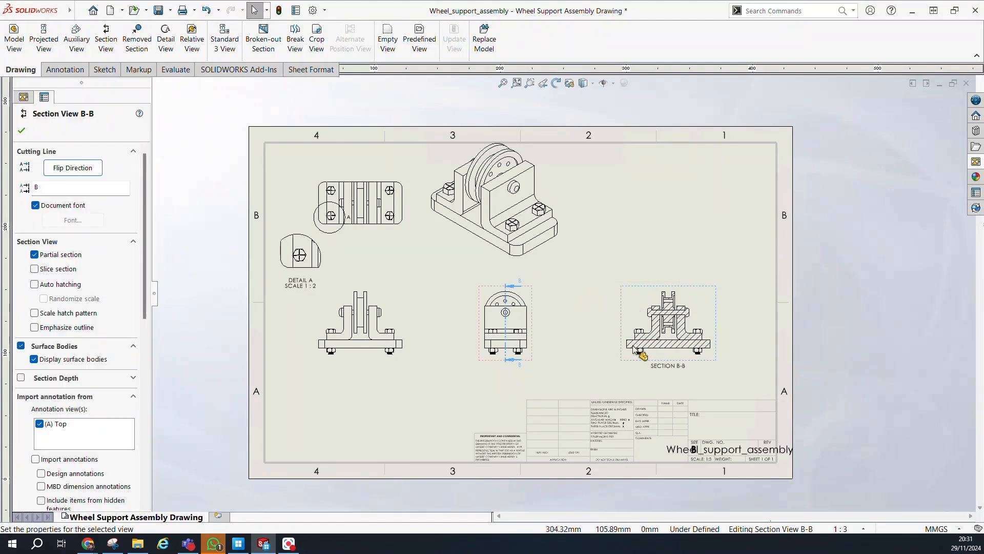
pyautogui.click(21, 131)
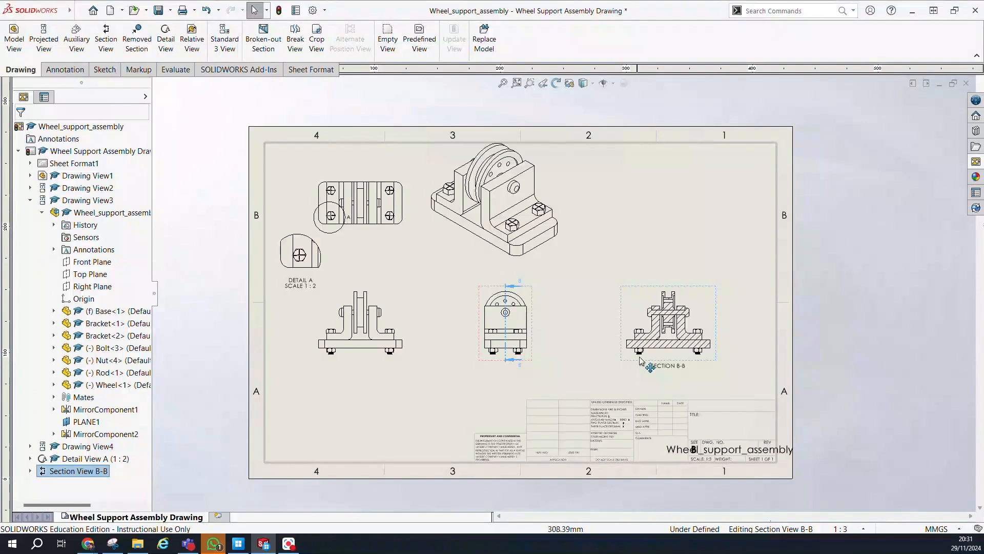
pyautogui.click(610, 356)
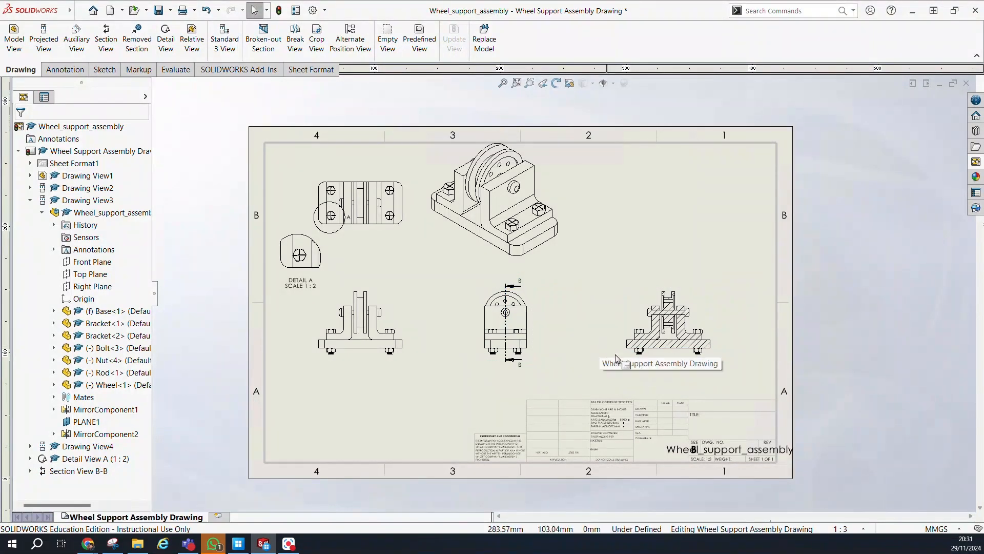
pyautogui.click(630, 359)
pyautogui.click(576, 353)
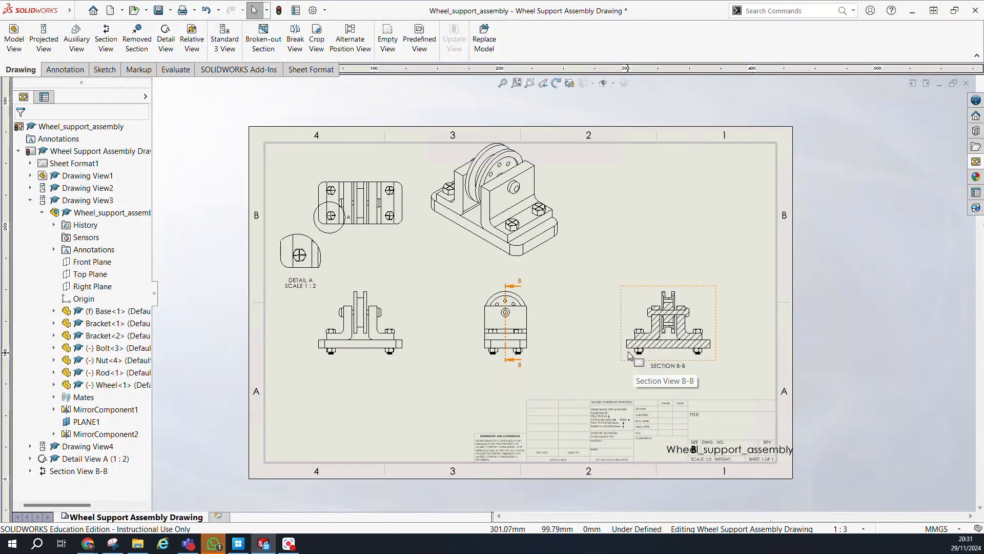
pyautogui.moveTo(630, 357); pyautogui.dragTo(612, 357, button='middle')
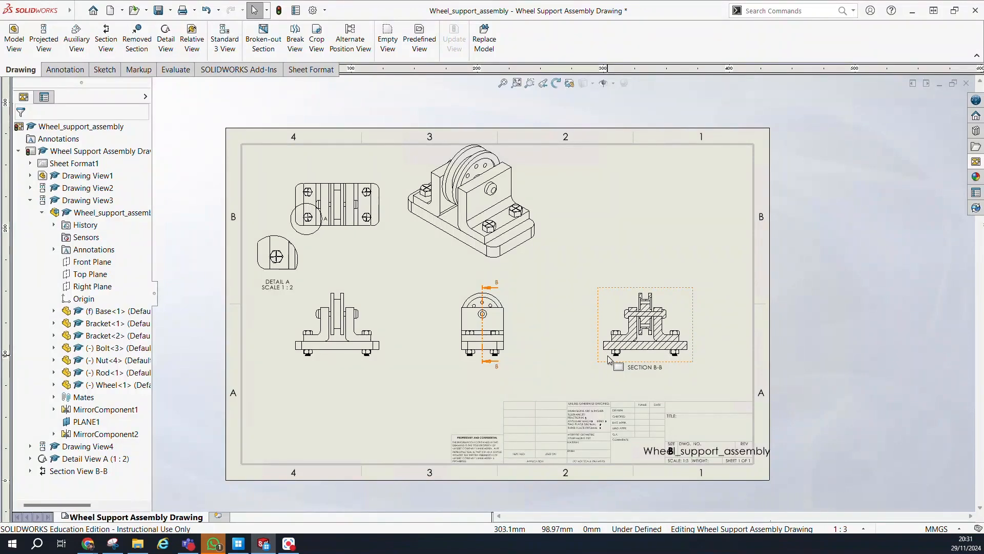
# Step: Move the side view slightly left and bring section view B-B close beside it, making room on the sheet's right side
pyautogui.click(610, 359)
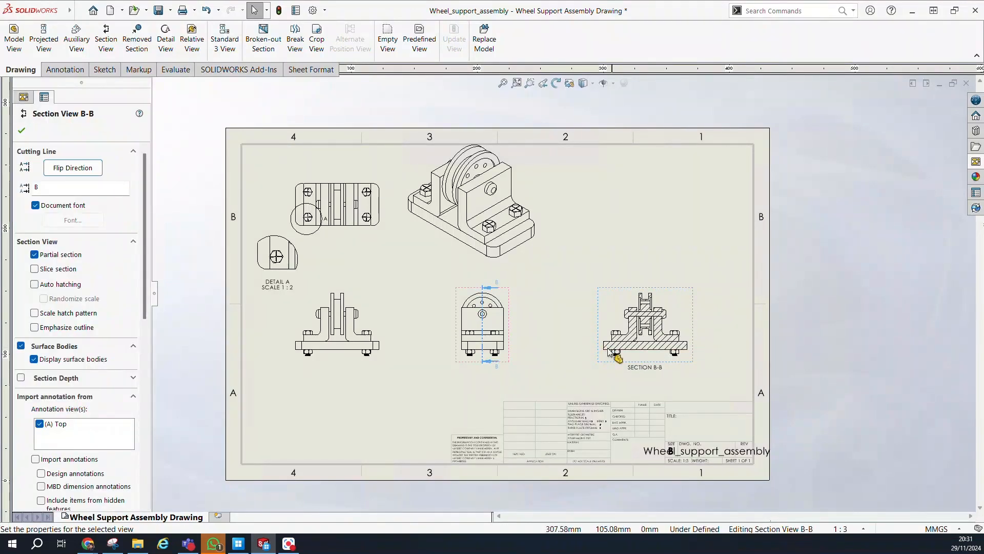
pyautogui.click(621, 346)
pyautogui.click(568, 346)
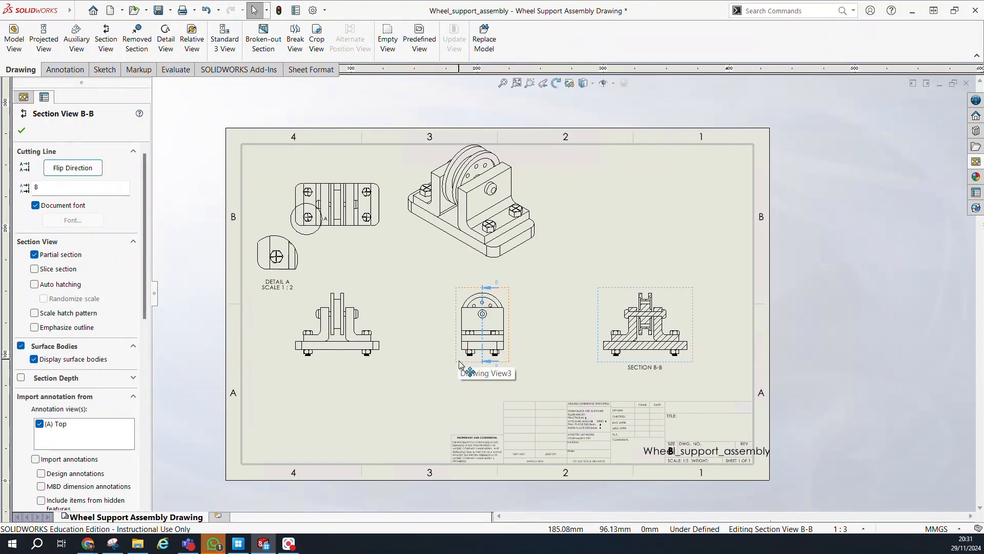
pyautogui.moveTo(459, 366); pyautogui.dragTo(438, 366)
pyautogui.moveTo(602, 368); pyautogui.dragTo(524, 364)
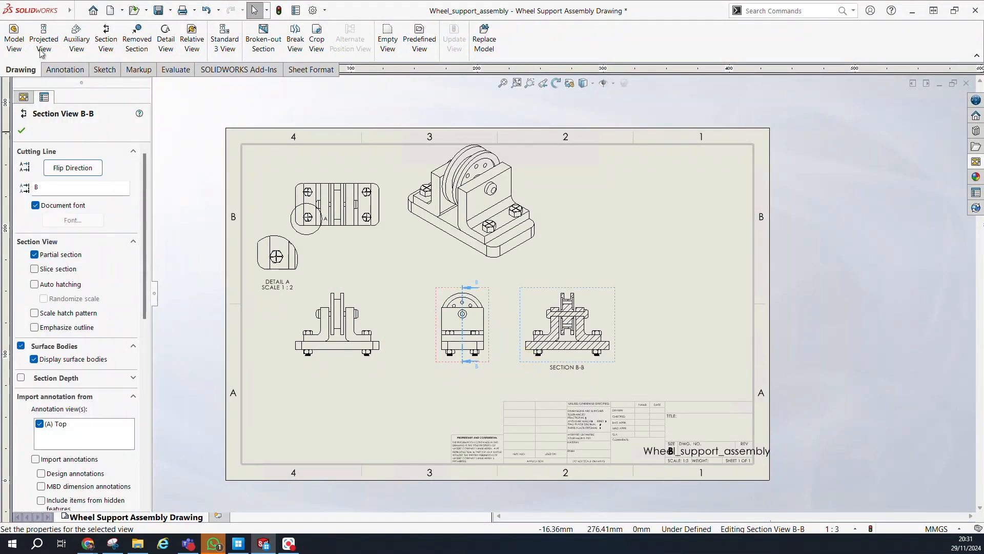
pyautogui.click(22, 131)
pyautogui.click(106, 39)
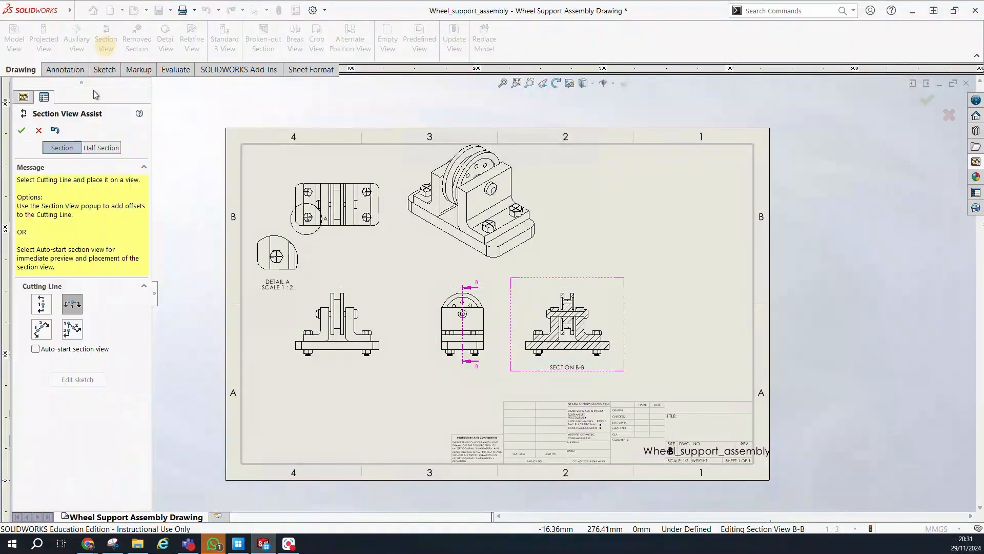
pyautogui.click(106, 150)
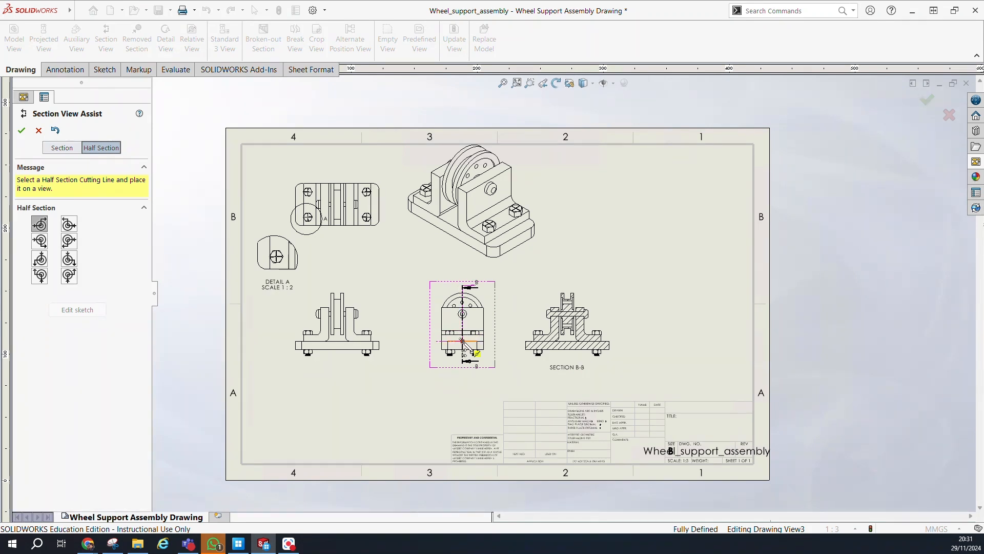
pyautogui.click(463, 342)
pyautogui.click(534, 384)
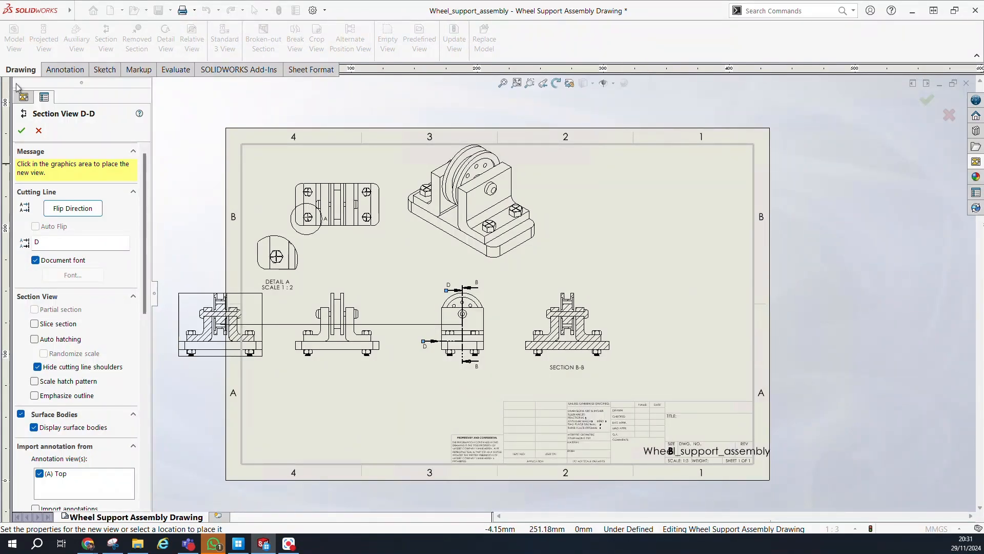
pyautogui.click(38, 131)
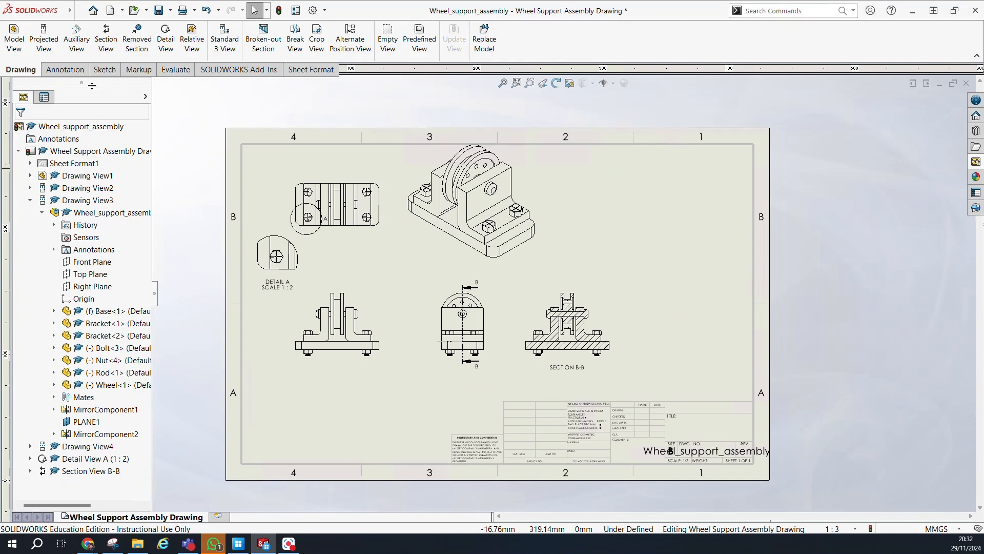
# Step: Create a half section view through the centre of the top view and place it to the right of the isometric view
pyautogui.click(106, 39)
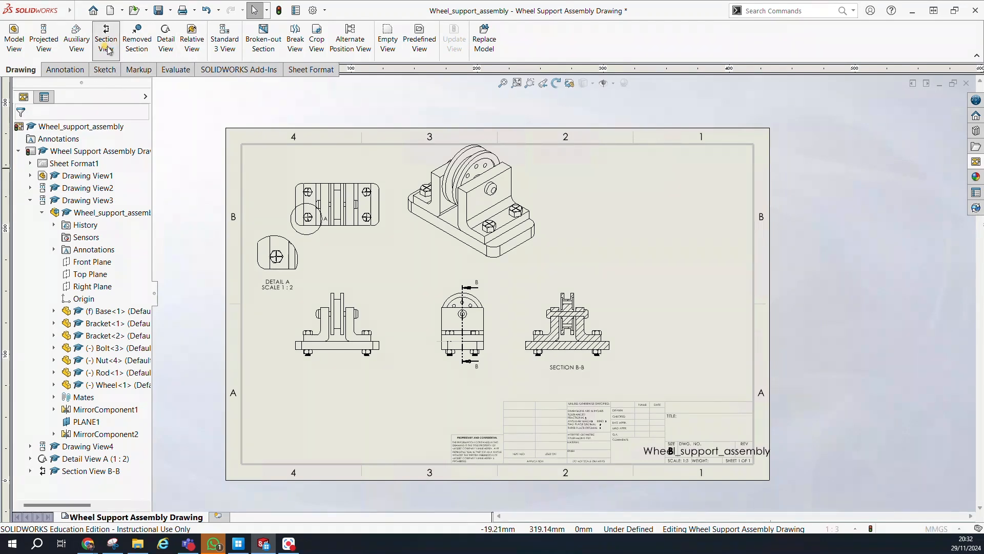
pyautogui.click(114, 148)
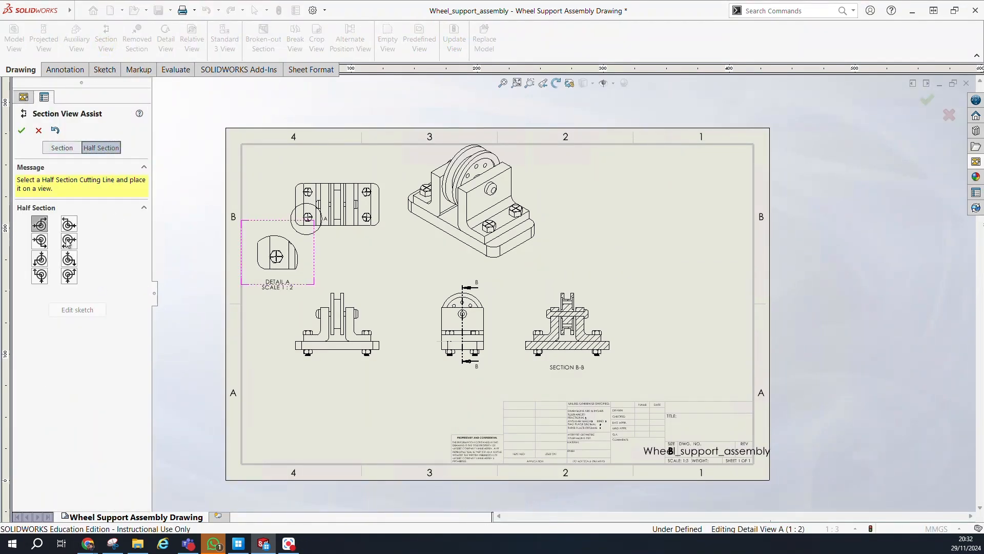
pyautogui.click(344, 205)
pyautogui.click(535, 386)
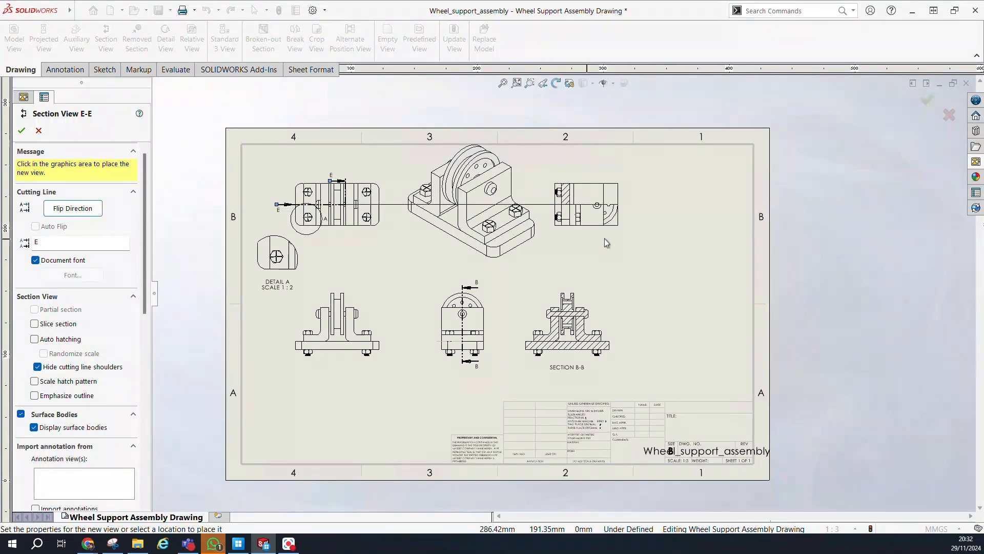
pyautogui.click(629, 235)
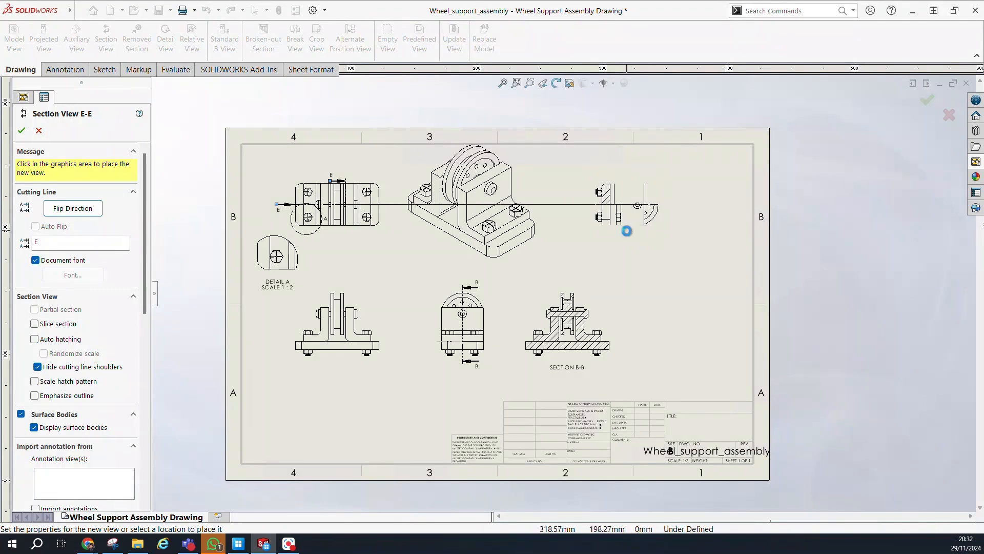
pyautogui.click(21, 130)
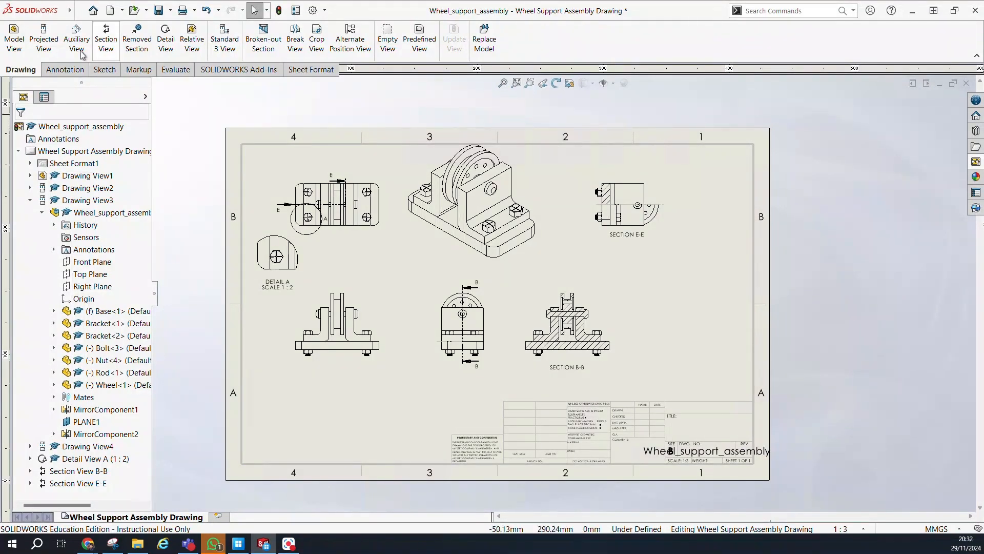
# Step: Insert a model view of the wheel part right of section view B-B, with projected views above it and to its left
pyautogui.click(13, 42)
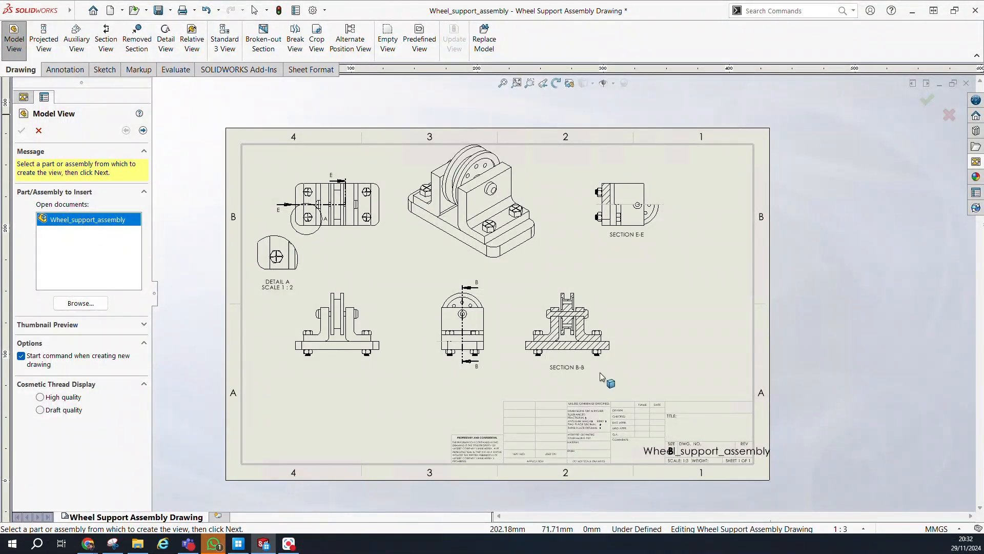
pyautogui.click(476, 165)
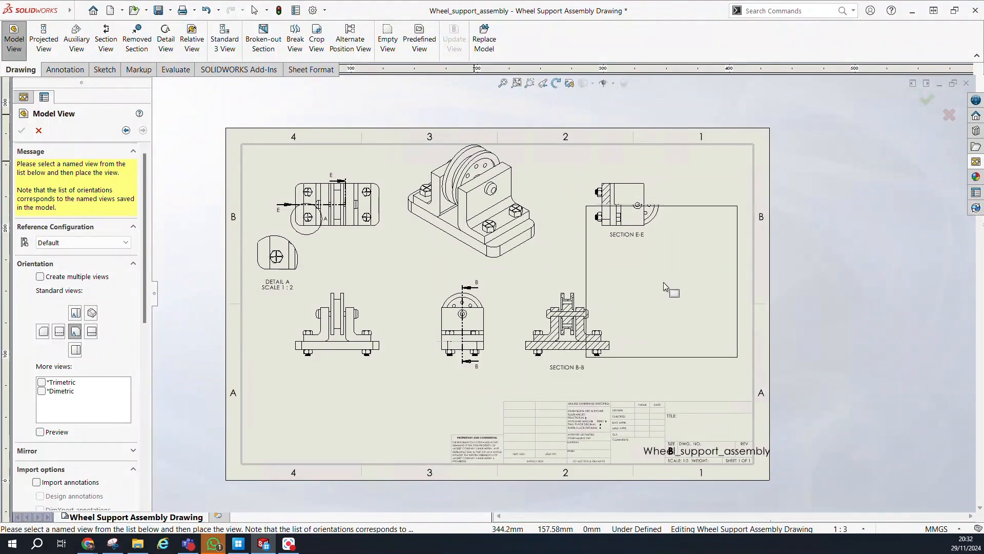
pyautogui.click(675, 287)
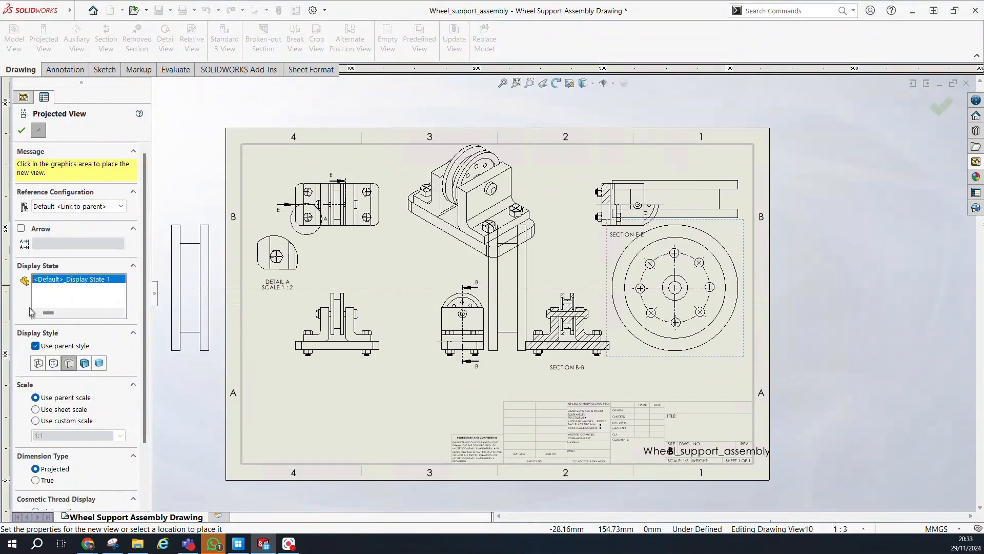
# Step: Try a custom scale of 1:5 on the pending projected view of the wheel
pyautogui.click(57, 422)
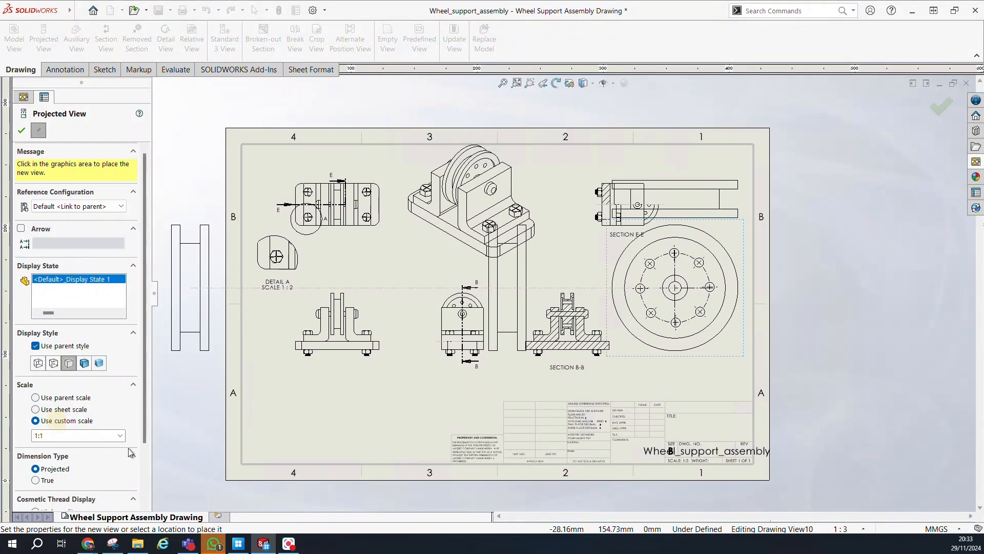
pyautogui.click(121, 436)
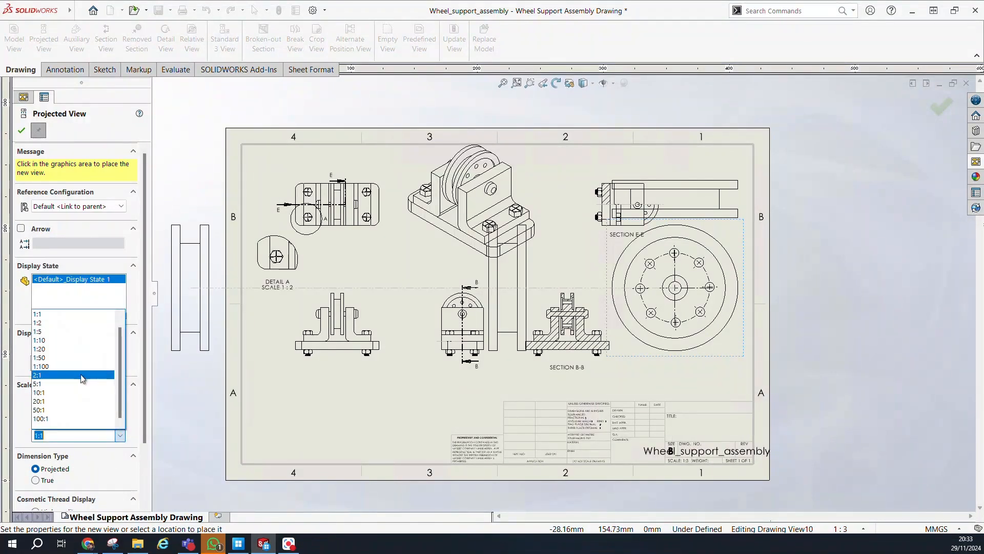
pyautogui.click(80, 332)
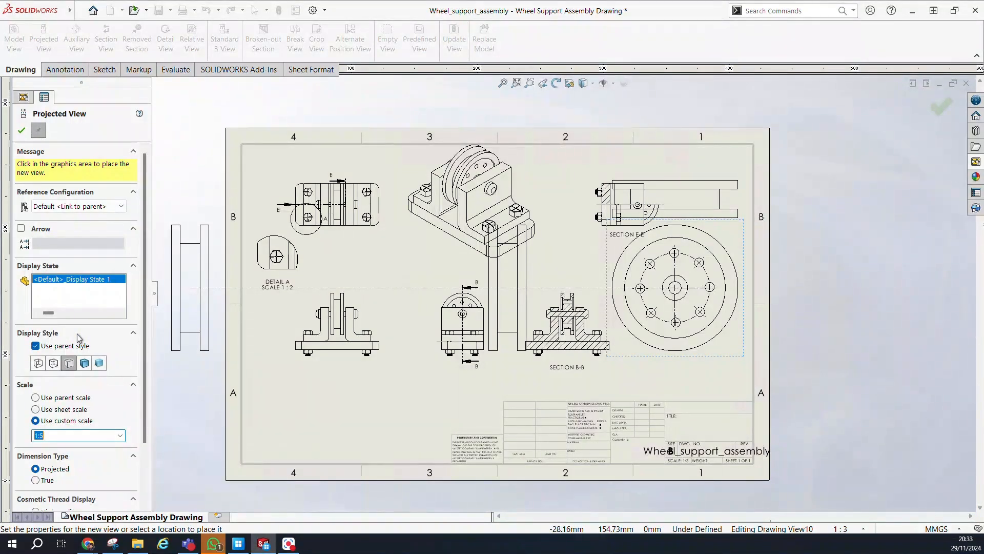
pyautogui.click(121, 437)
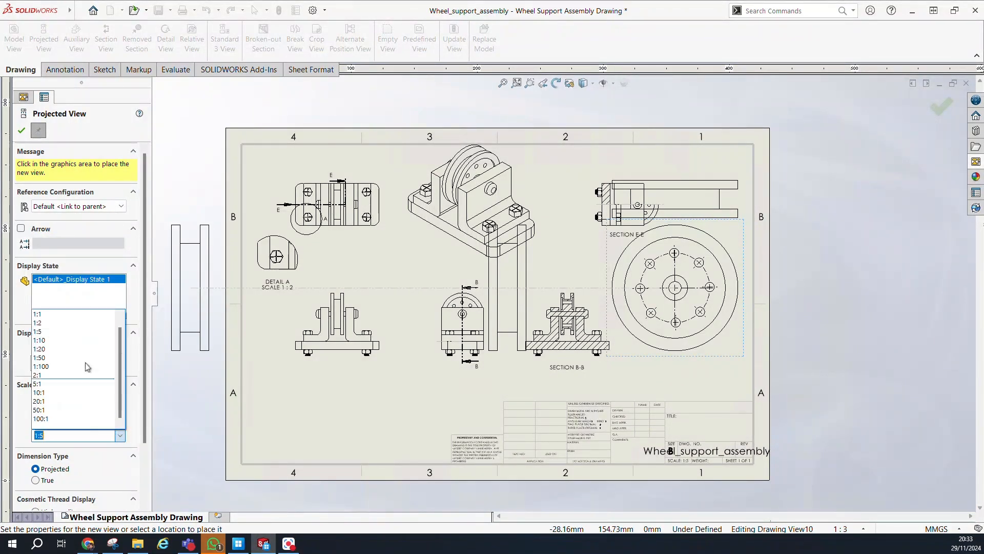
pyautogui.click(81, 329)
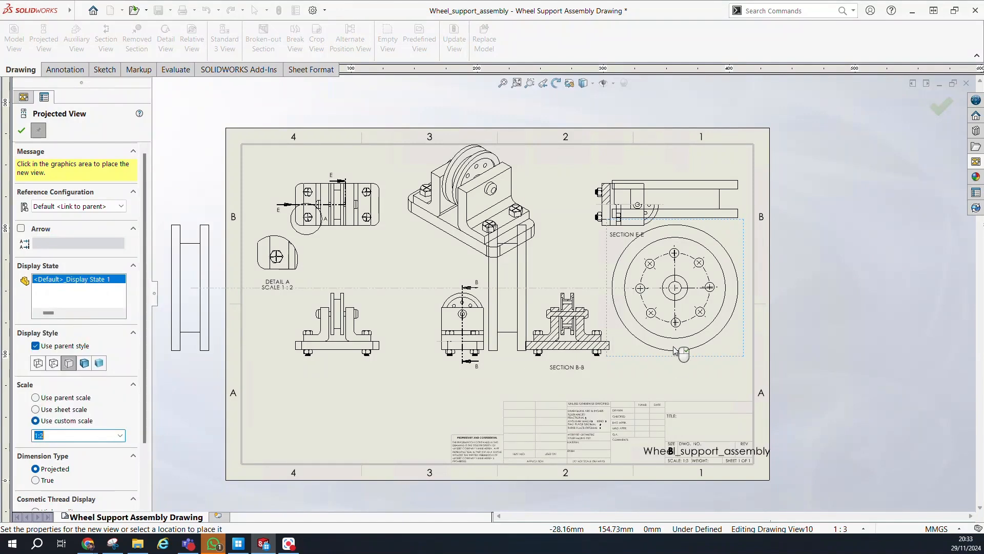
pyautogui.click(627, 347)
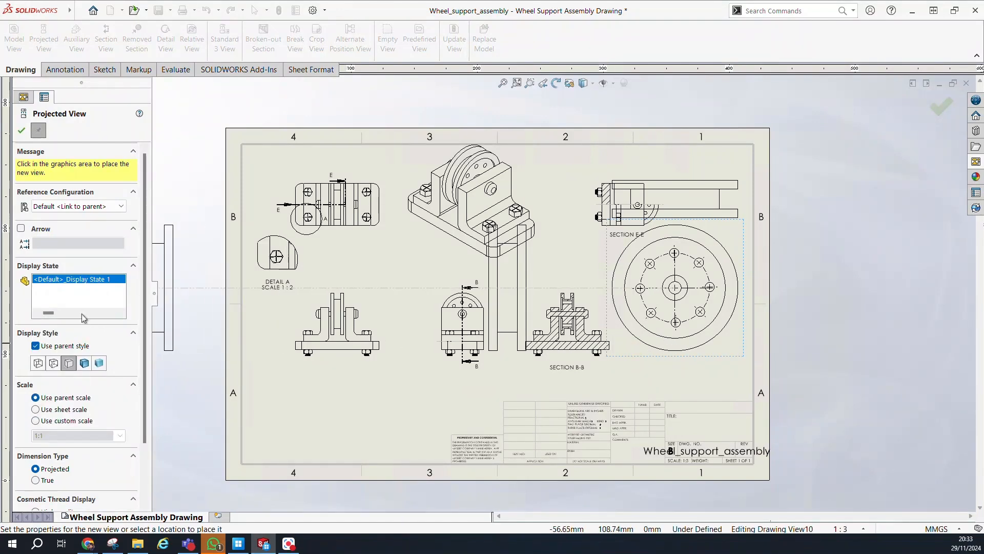
# Step: Finish placing the projected wheel views, try a 1:5 scale on the main wheel view, and finish with a custom scale of 1:3
pyautogui.click(22, 131)
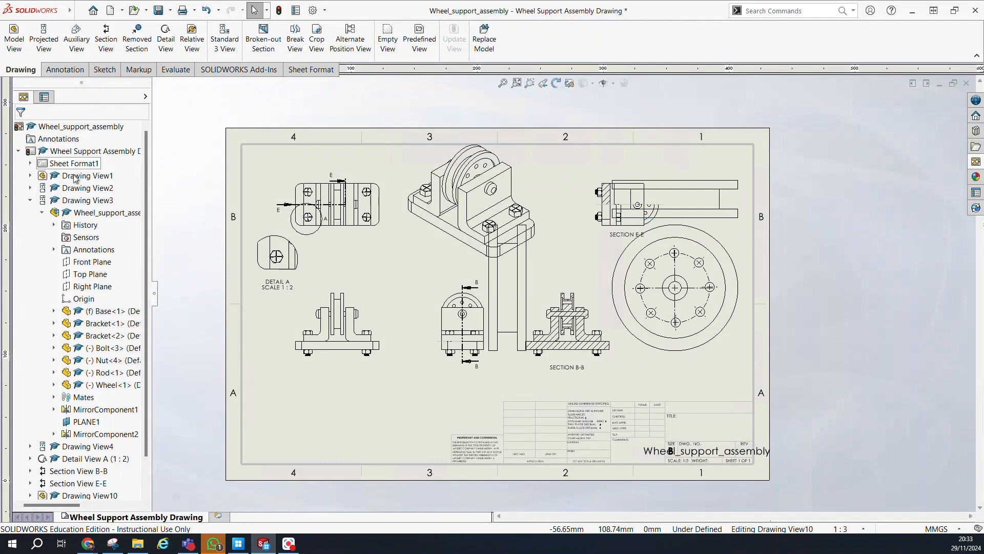
pyautogui.click(511, 321)
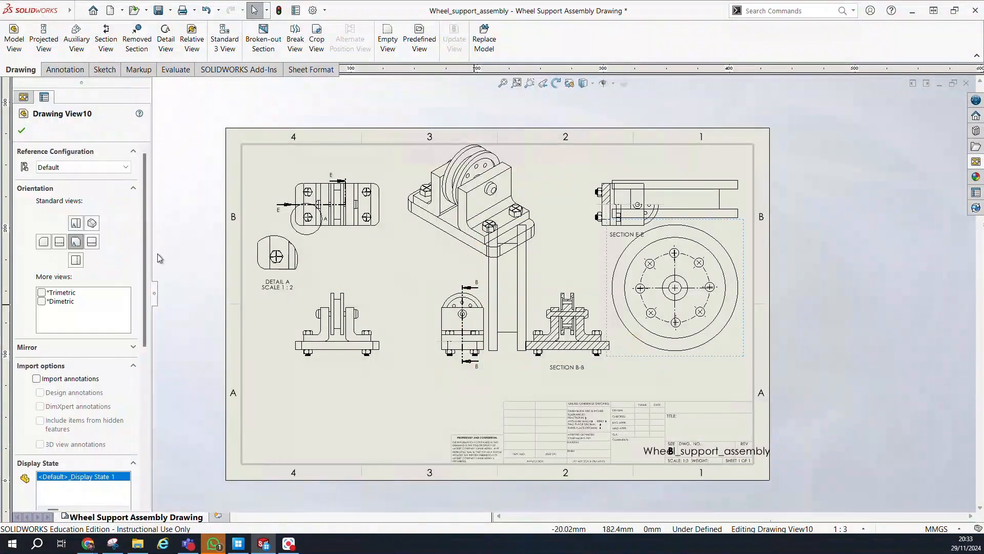
pyautogui.scroll(-3, 89, 413)
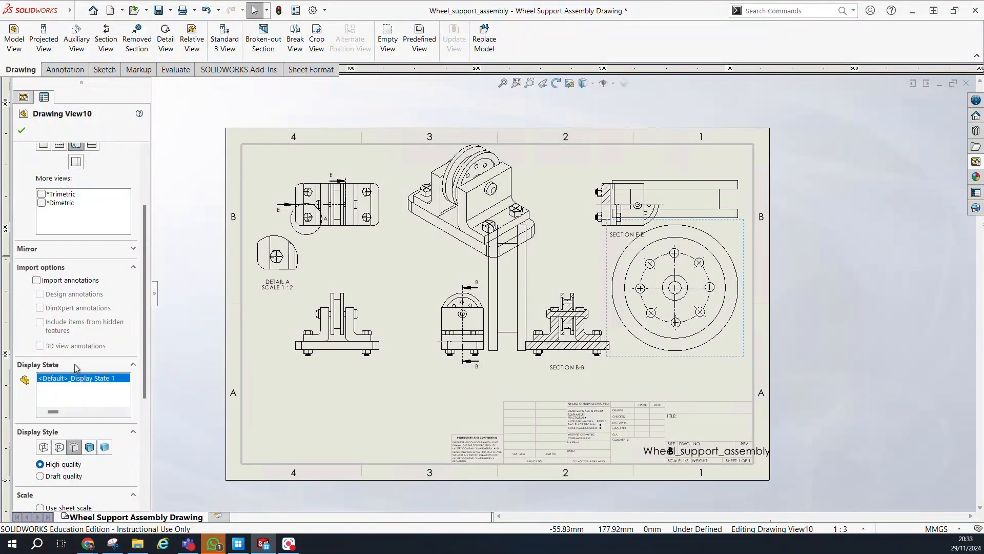
pyautogui.scroll(2, 101, 280)
pyautogui.click(664, 364)
pyautogui.click(640, 351)
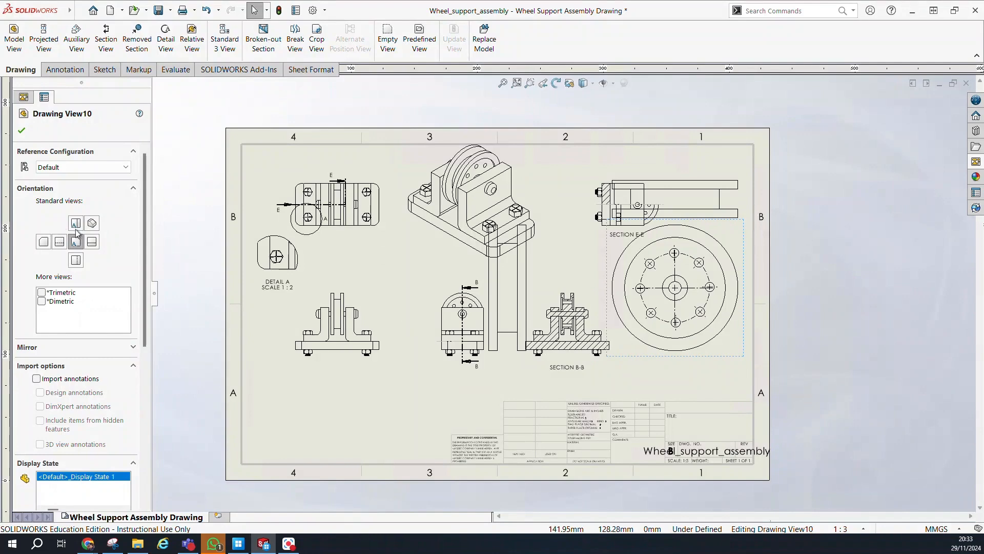
pyautogui.scroll(-5, 123, 269)
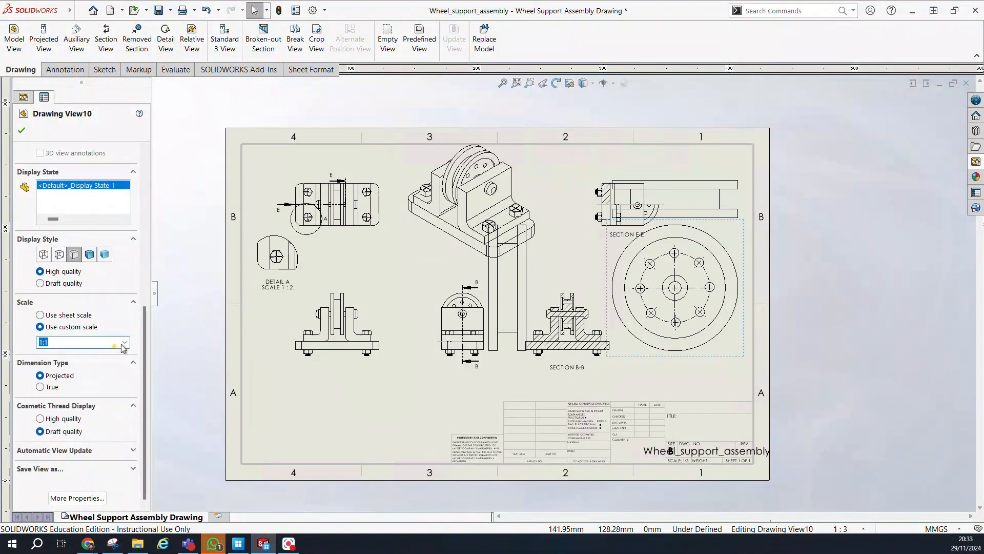
pyautogui.click(122, 342)
pyautogui.click(82, 371)
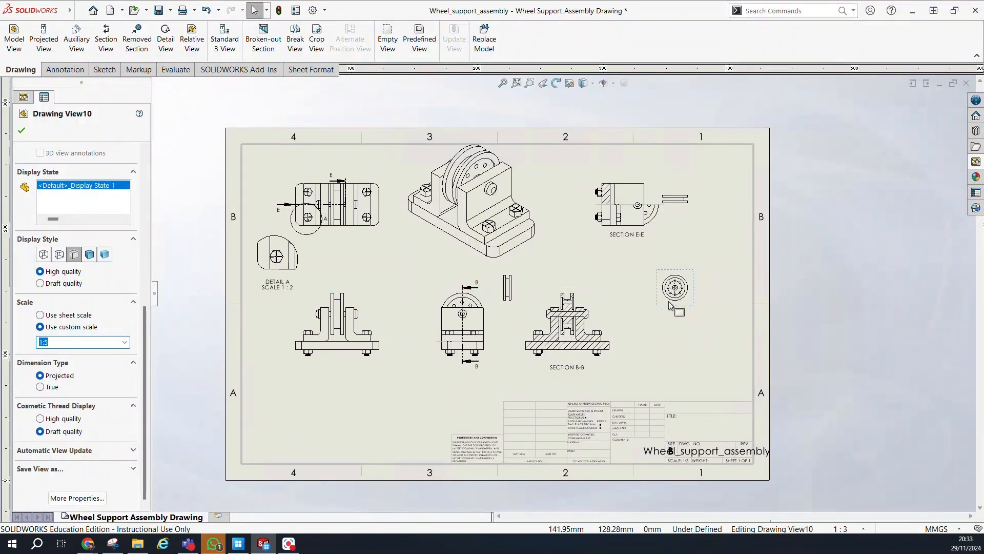
pyautogui.click(121, 346)
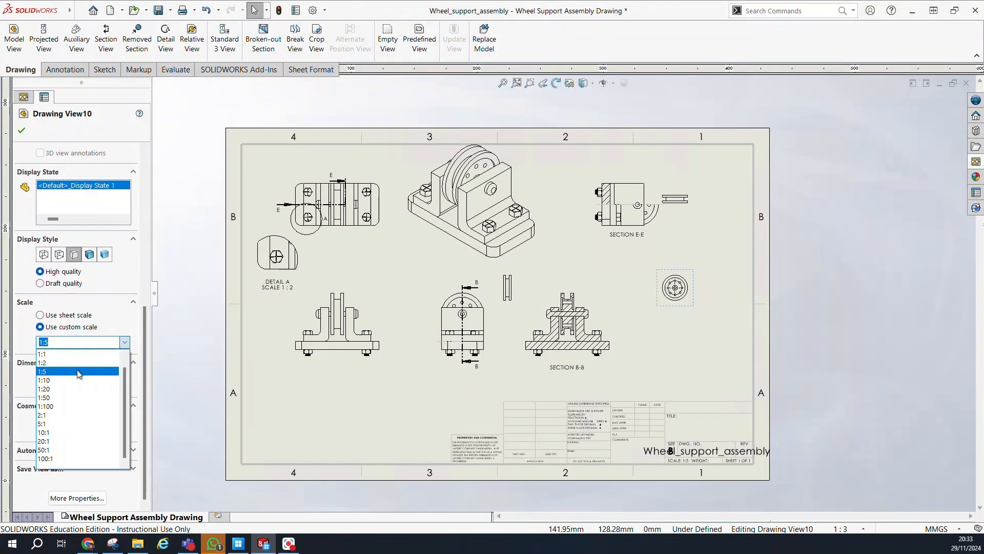
pyautogui.click(61, 340)
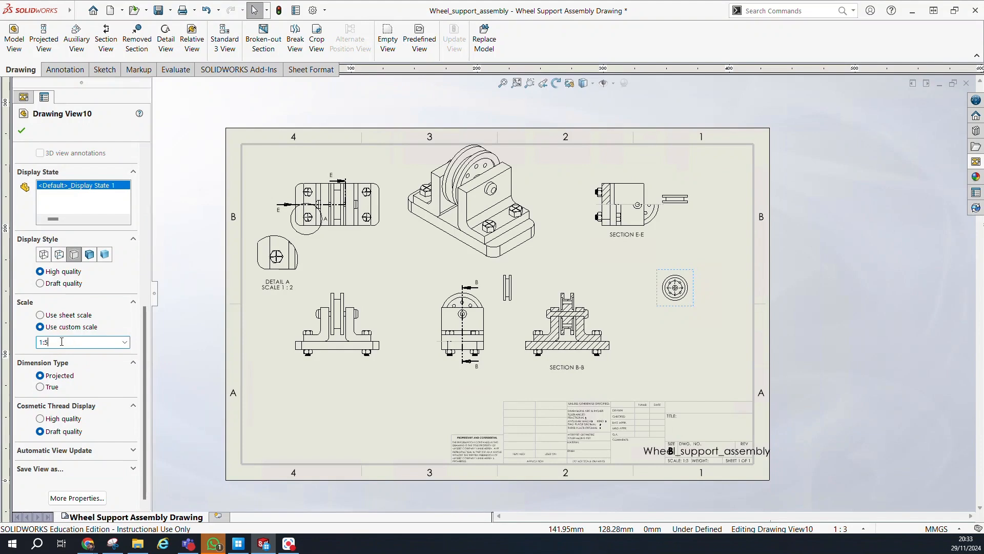
pyautogui.write('4')
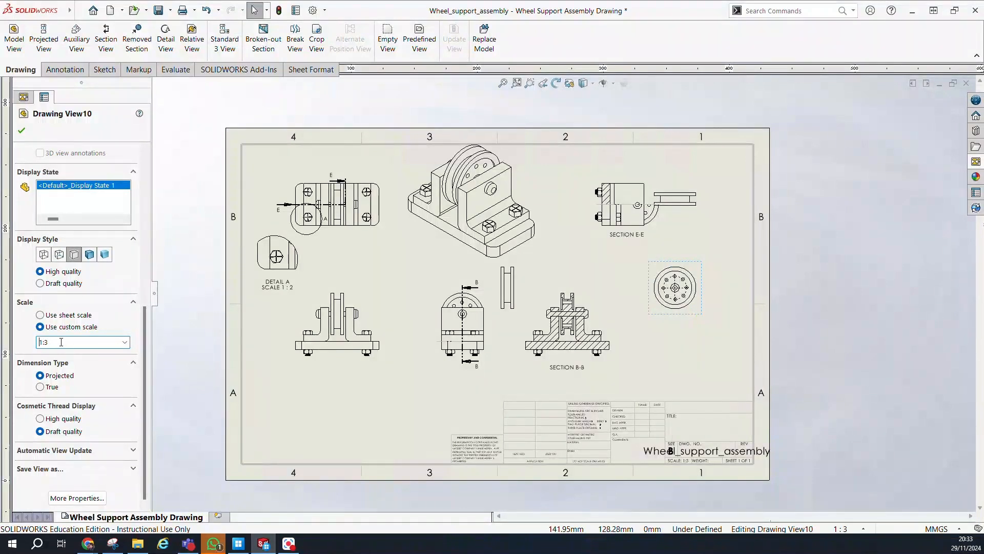
# Step: Move section view E-E left so it sits directly beside the top view
pyautogui.click(666, 371)
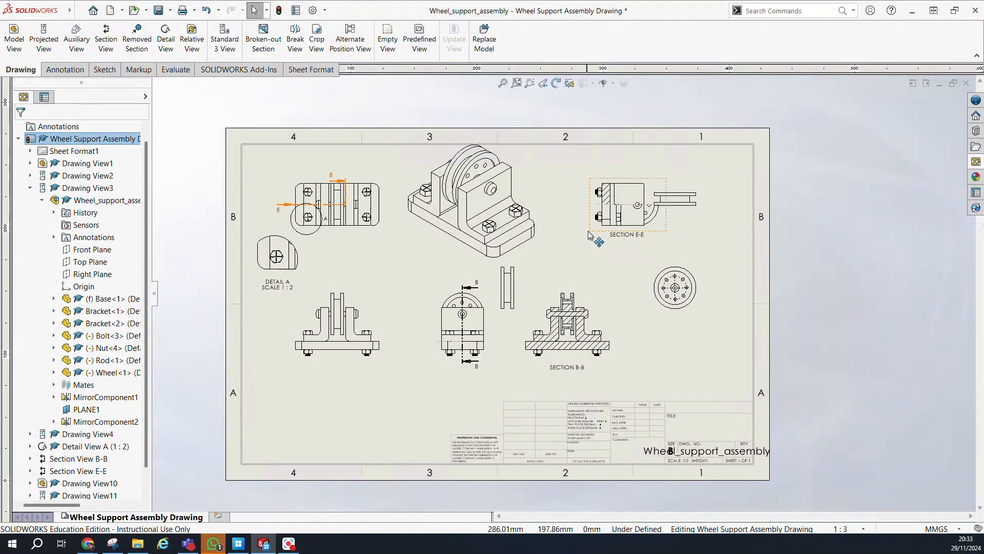
pyautogui.moveTo(590, 229); pyautogui.dragTo(406, 237)
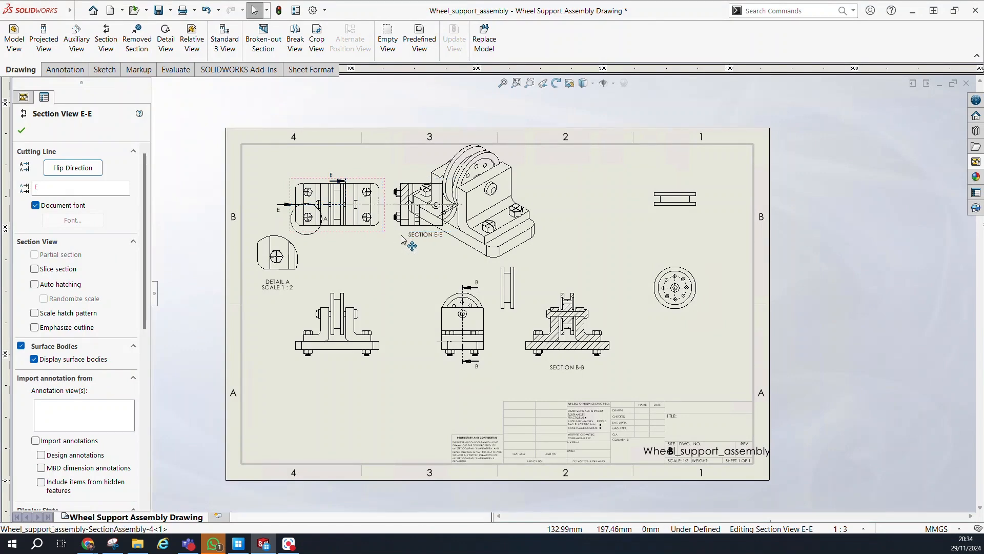
pyautogui.click(512, 246)
pyautogui.moveTo(527, 273); pyautogui.dragTo(606, 276)
pyautogui.click(595, 234)
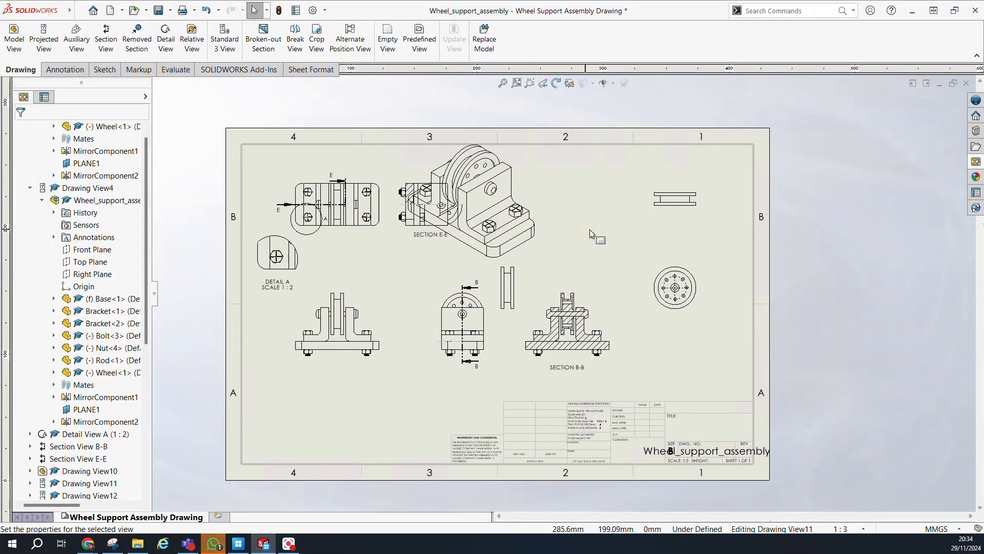
# Step: Move the isometric view to the upper-right corner of the sheet and group the wheel views in the gap above section view B-B
pyautogui.click(680, 214)
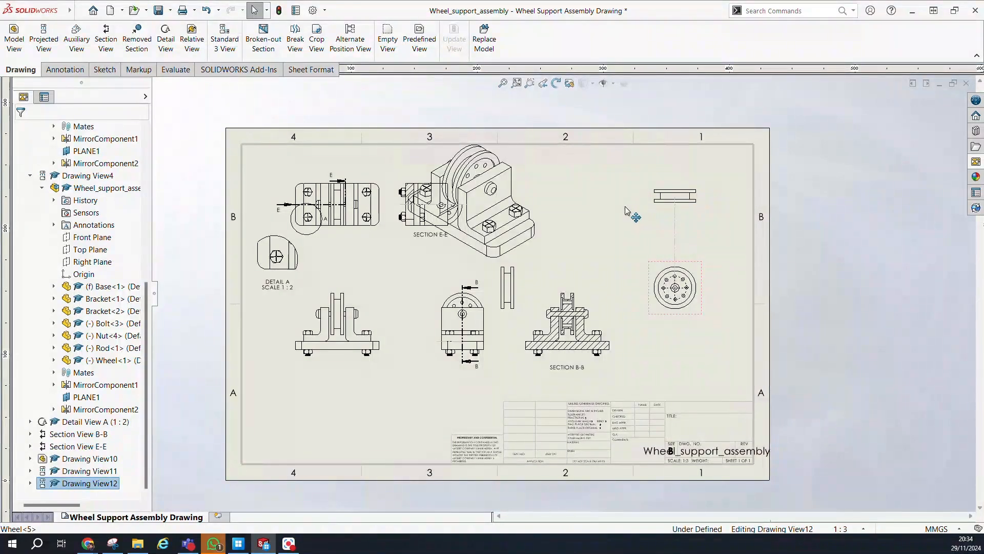
pyautogui.moveTo(648, 276); pyautogui.dragTo(521, 270)
pyautogui.click(513, 233)
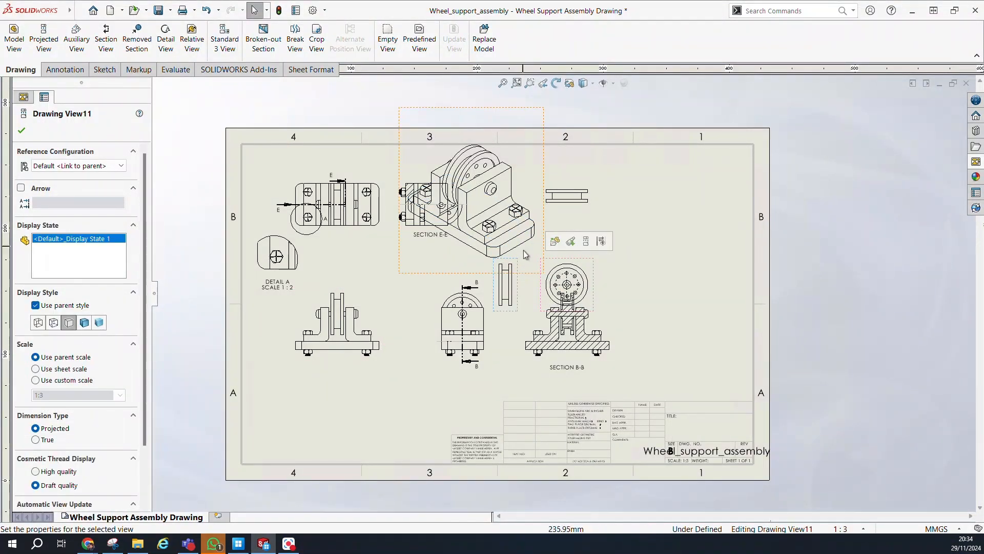
pyautogui.moveTo(422, 275)
pyautogui.mouseDown()
pyautogui.moveTo(644, 287)
pyautogui.moveTo(630, 285)
pyautogui.mouseUp()
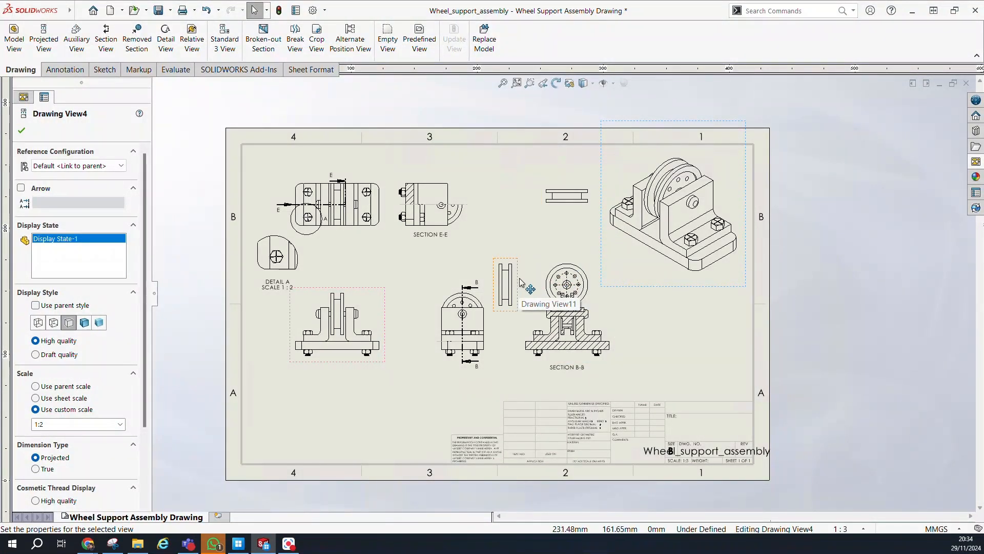
pyautogui.moveTo(542, 288)
pyautogui.mouseDown()
pyautogui.moveTo(531, 241)
pyautogui.moveTo(533, 249)
pyautogui.mouseUp()
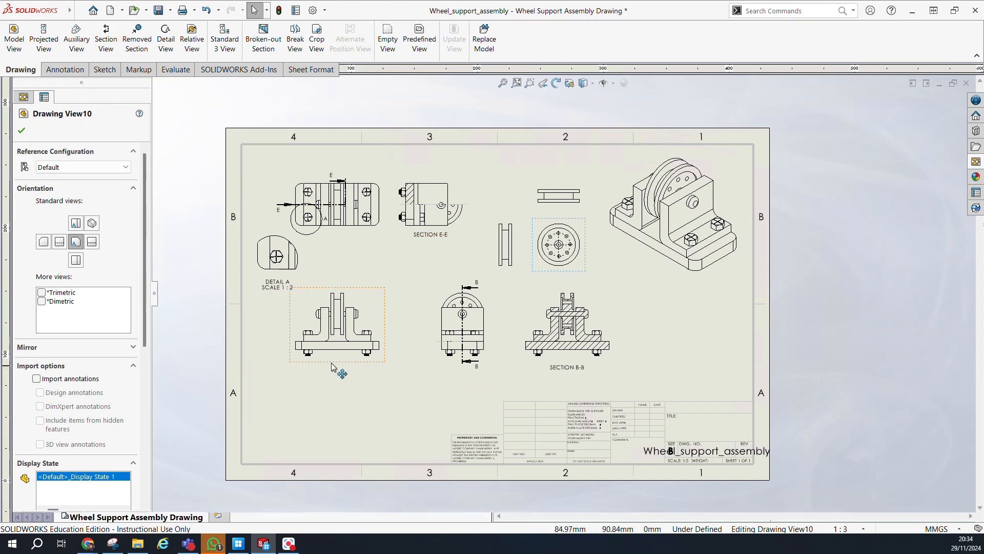
# Step: Shift the front view slightly left and down together with its aligned views, and lower the section E-E label
pyautogui.moveTo(334, 366)
pyautogui.mouseDown()
pyautogui.moveTo(314, 362)
pyautogui.moveTo(323, 369)
pyautogui.moveTo(314, 373)
pyautogui.mouseUp()
pyautogui.moveTo(412, 233); pyautogui.dragTo(402, 240)
pyautogui.click(414, 254)
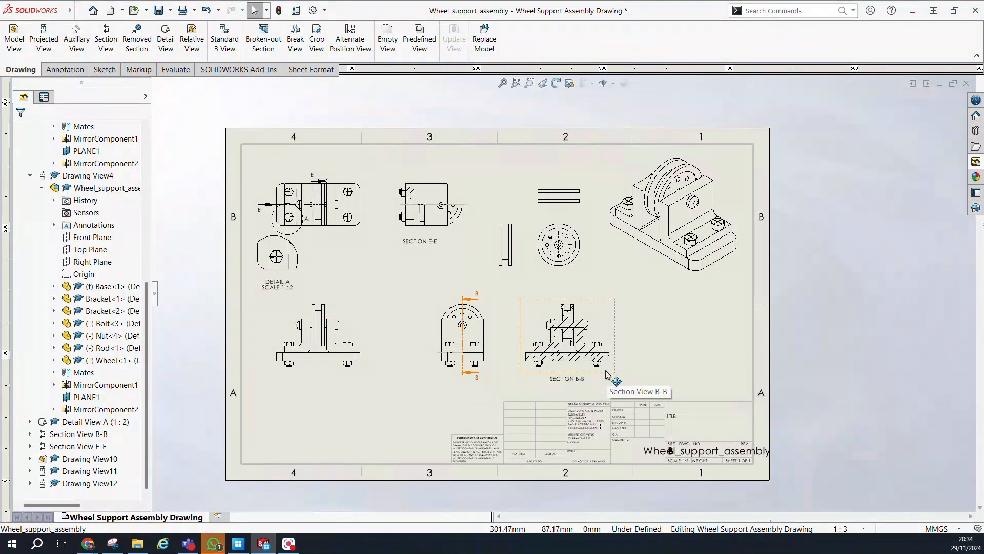
pyautogui.click(657, 309)
pyautogui.scroll(-2, 665, 362)
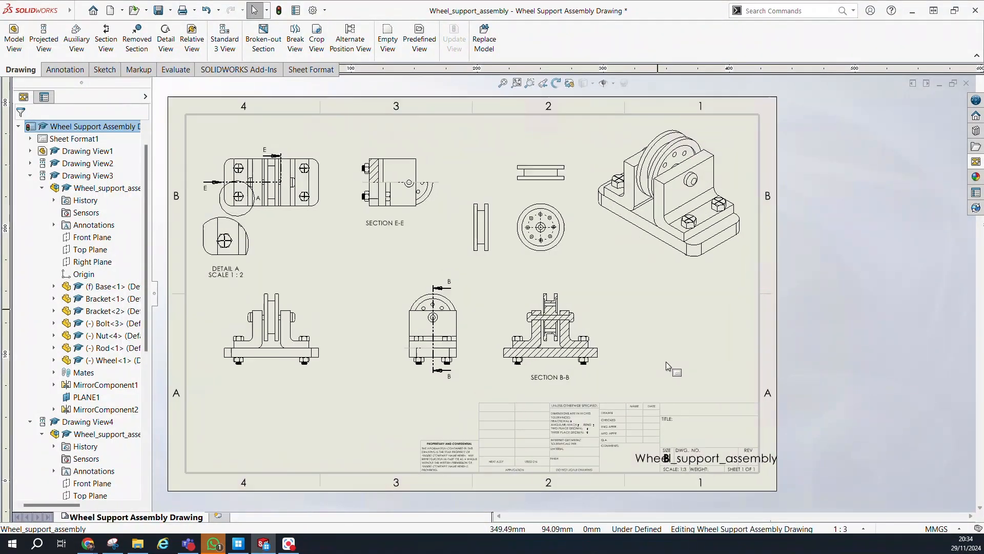
pyautogui.scroll(3, 660, 361)
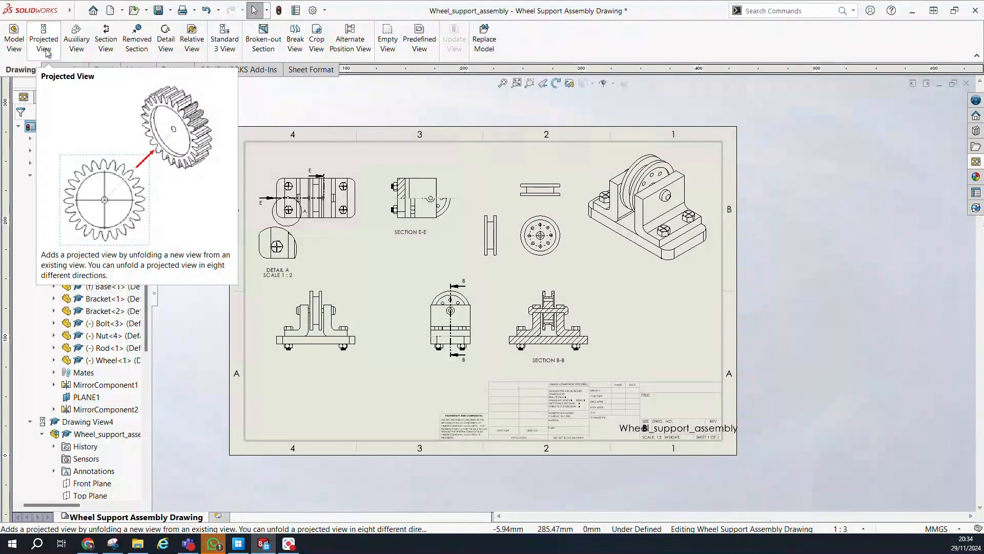
# Step: Insert a model view of the bolt right of section view B-B, with a projected side view and an isometric view
pyautogui.click(13, 39)
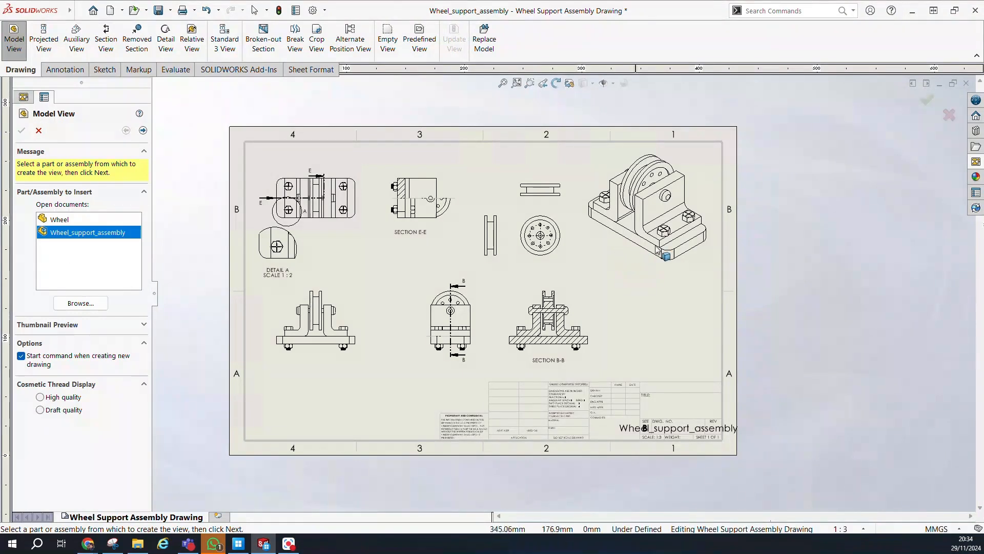
pyautogui.click(666, 231)
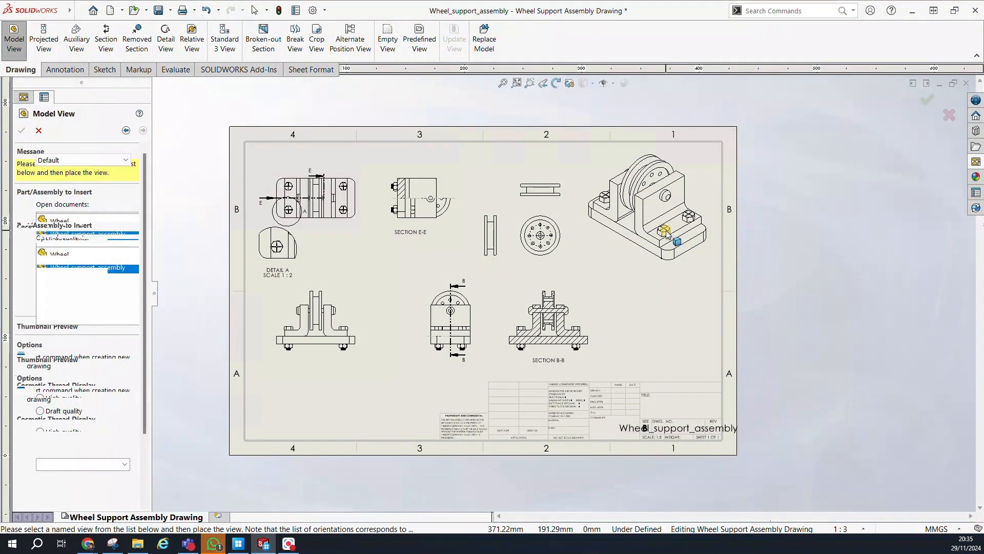
pyautogui.click(651, 307)
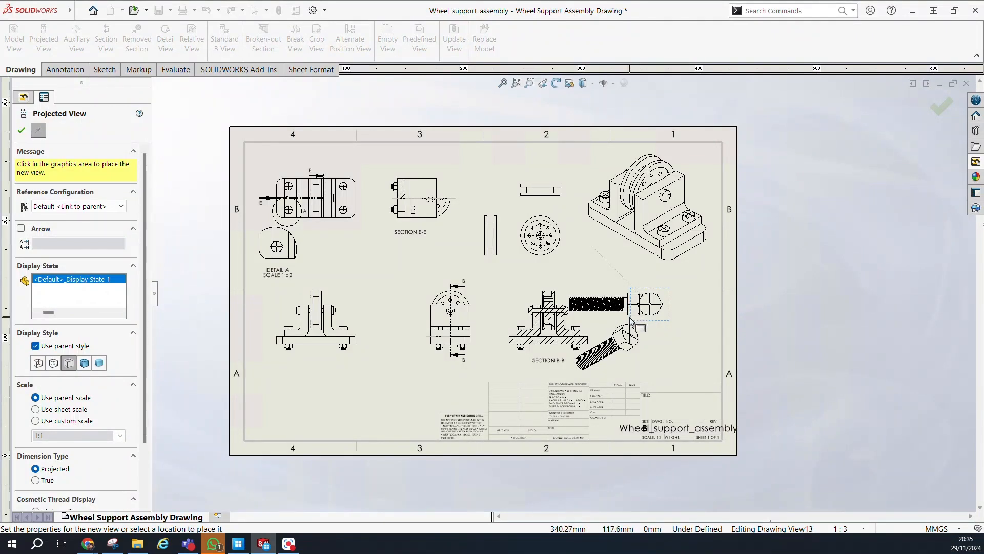
pyautogui.click(21, 130)
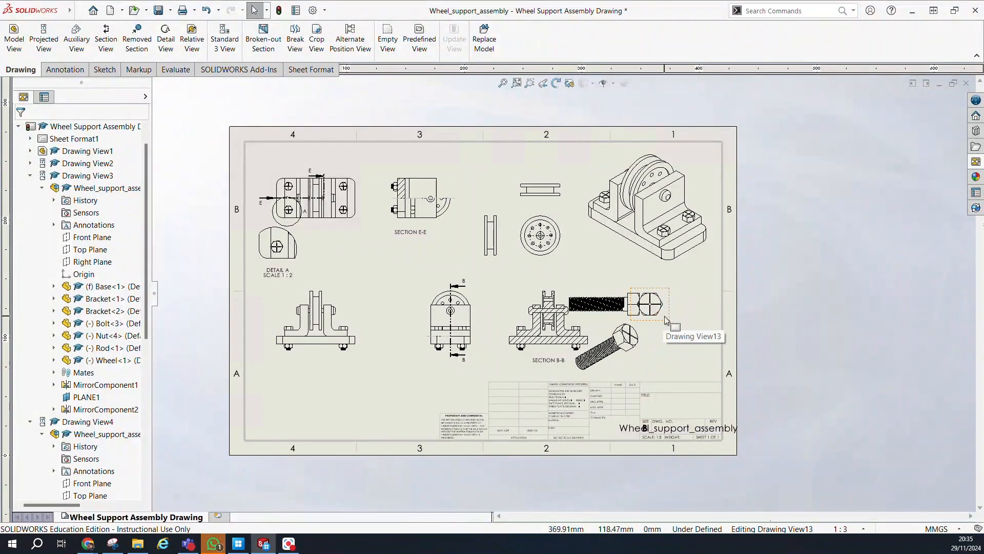
# Step: Arrange the bolt views with the isometric below the front view and the head and side views spaced apart right of section B-B
pyautogui.moveTo(665, 318); pyautogui.dragTo(705, 318)
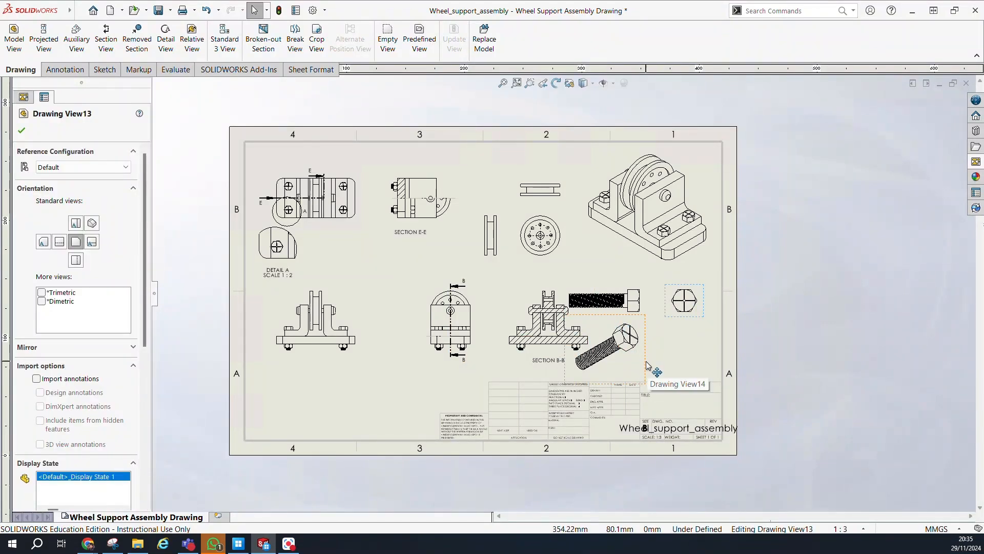
pyautogui.moveTo(646, 365)
pyautogui.mouseDown()
pyautogui.moveTo(674, 368)
pyautogui.moveTo(466, 398)
pyautogui.moveTo(357, 384)
pyautogui.moveTo(362, 414)
pyautogui.mouseUp()
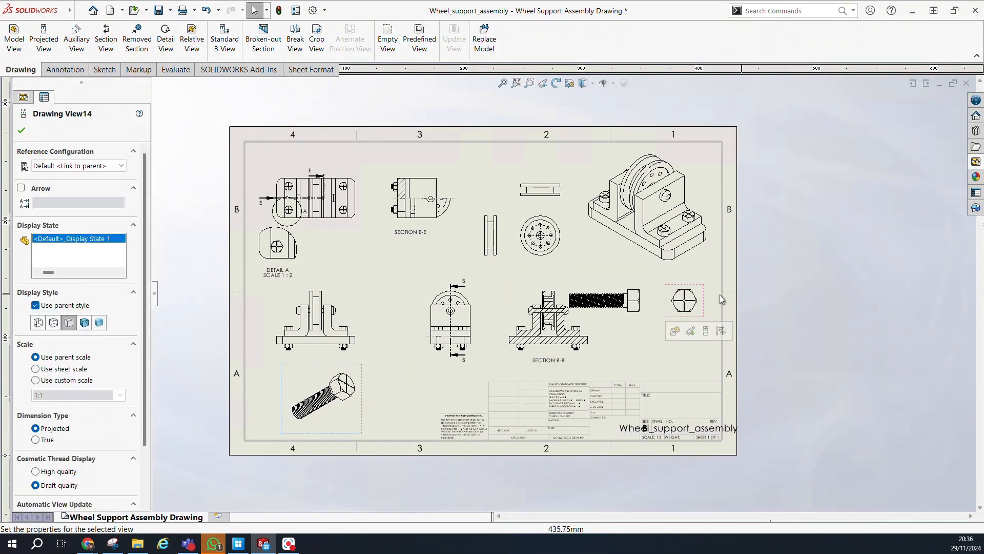
pyautogui.moveTo(672, 317)
pyautogui.mouseDown()
pyautogui.moveTo(669, 337)
pyautogui.moveTo(682, 327)
pyautogui.moveTo(641, 319)
pyautogui.mouseUp()
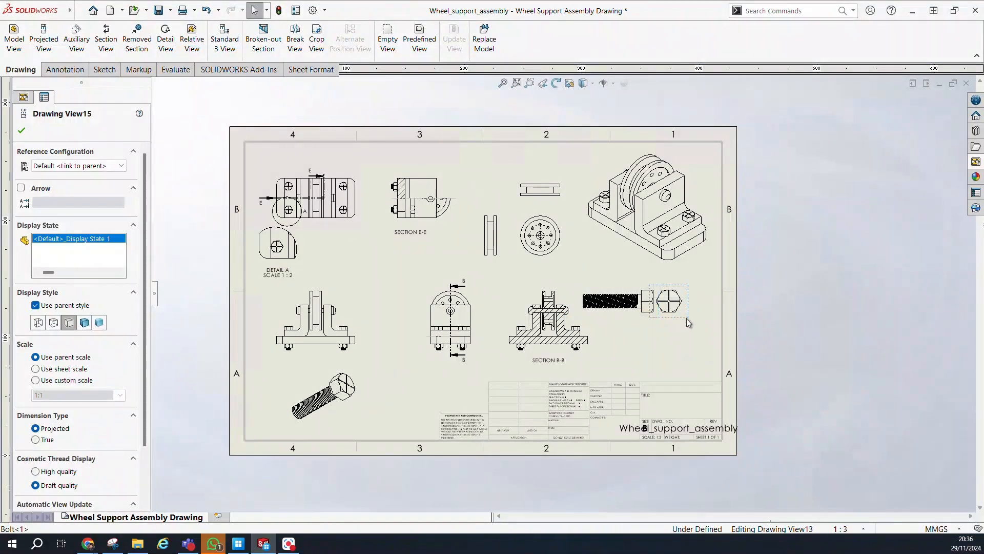
pyautogui.moveTo(678, 321)
pyautogui.mouseDown()
pyautogui.moveTo(699, 342)
pyautogui.moveTo(696, 330)
pyautogui.mouseUp()
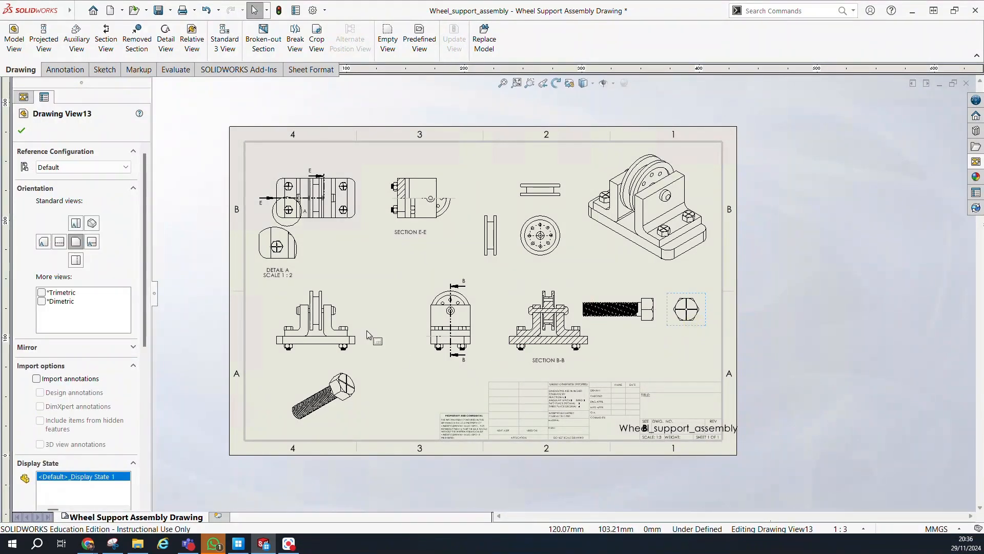
pyautogui.click(181, 328)
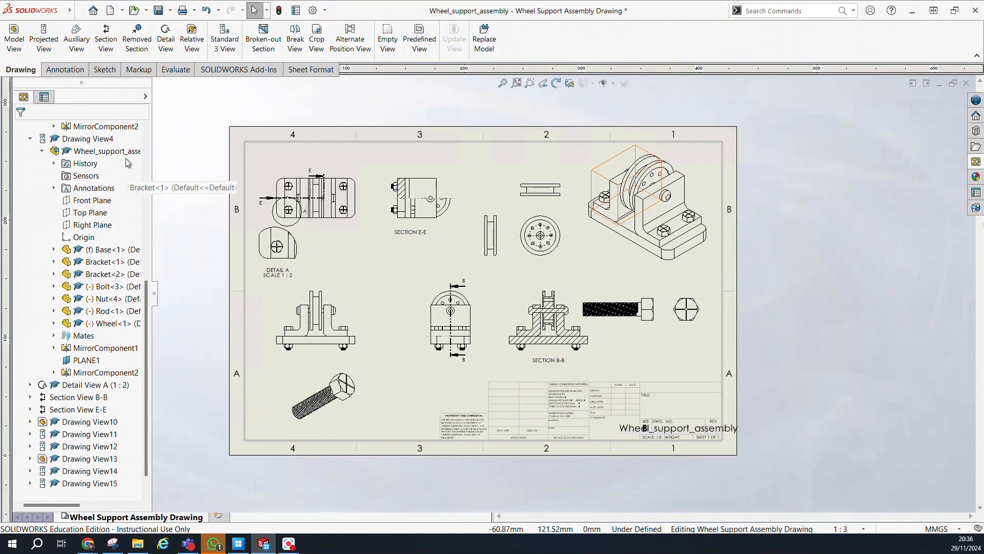
# Step: Start Model Items with Selected feature as source and choose the top view, detail view A and the front view as destinations
pyautogui.click(66, 70)
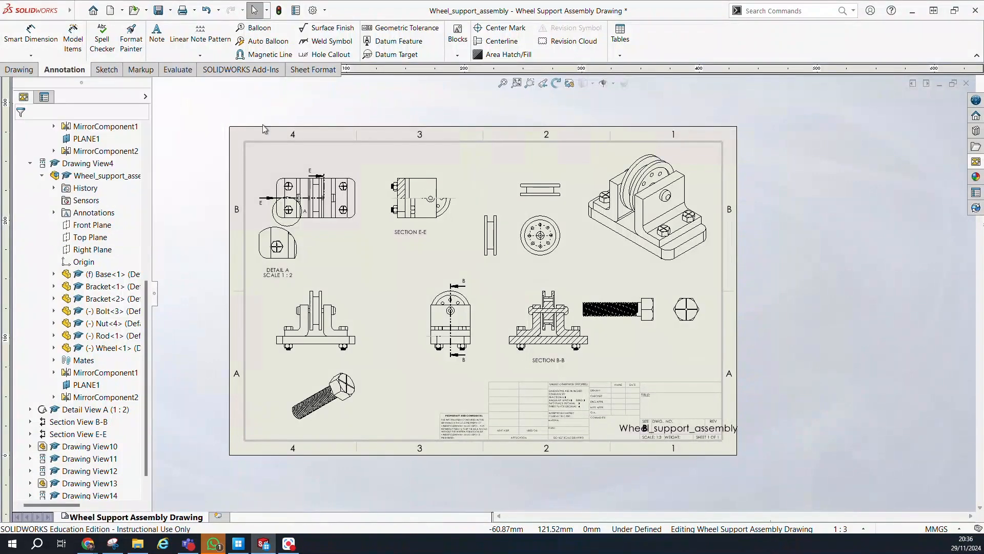
pyautogui.click(79, 50)
pyautogui.click(80, 255)
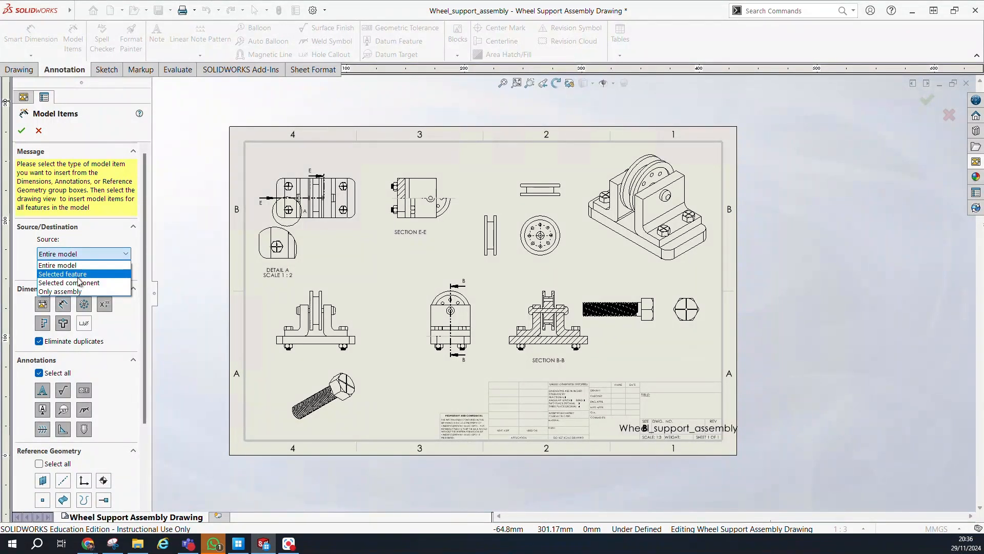
pyautogui.click(80, 275)
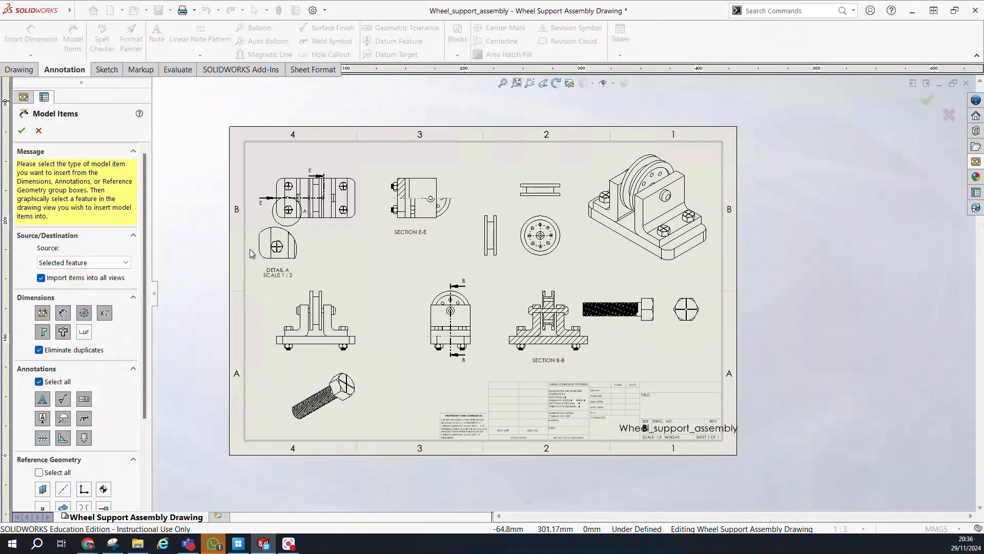
pyautogui.click(324, 225)
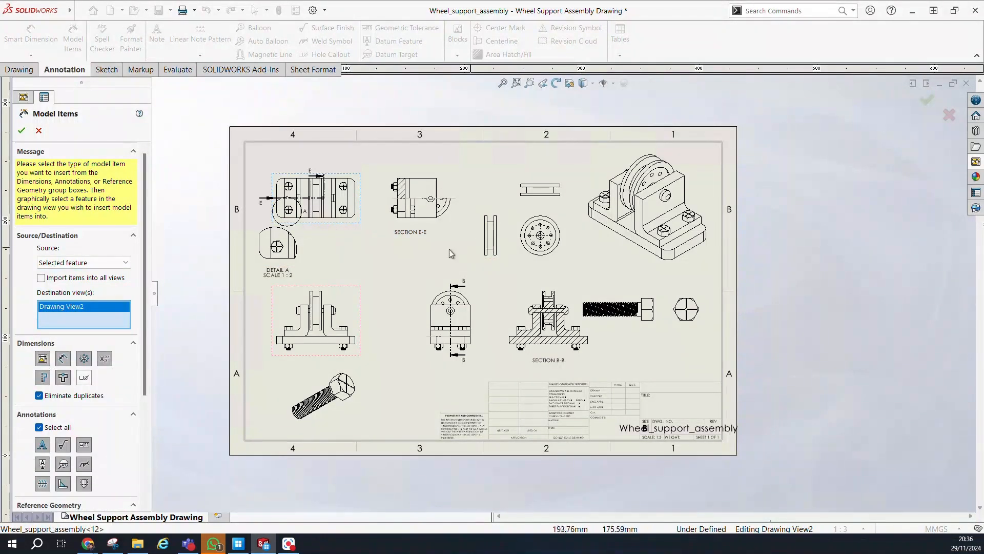
pyautogui.click(307, 252)
pyautogui.click(355, 328)
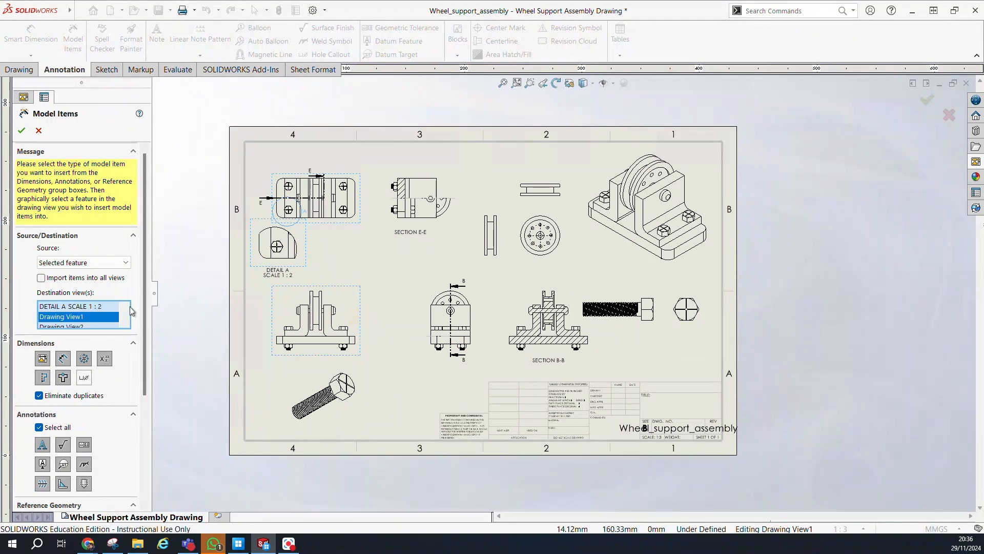
# Step: Change the model items source to Entire model, include all reference geometry, and insert the items into the chosen views
pyautogui.click(83, 262)
pyautogui.click(106, 280)
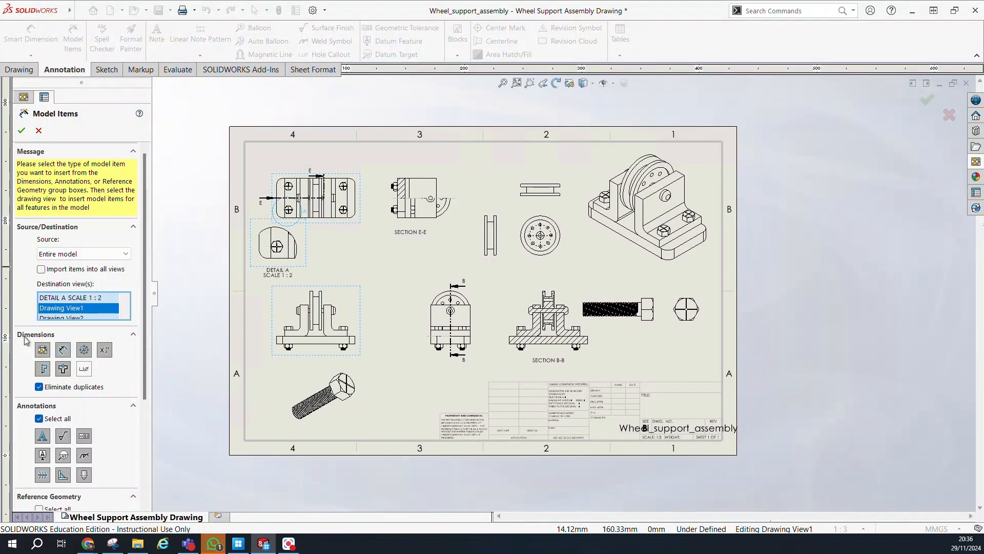
pyautogui.scroll(-3, 27, 339)
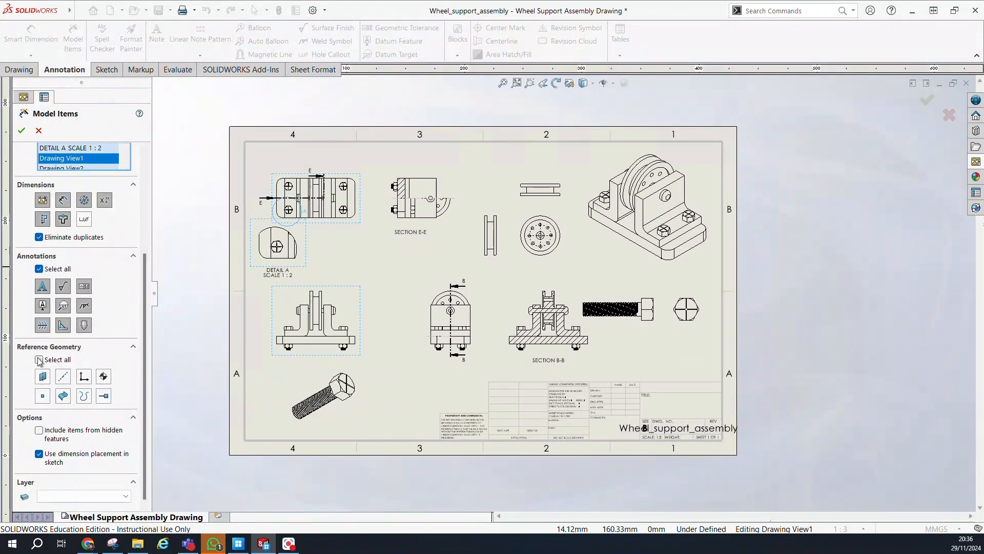
pyautogui.click(39, 360)
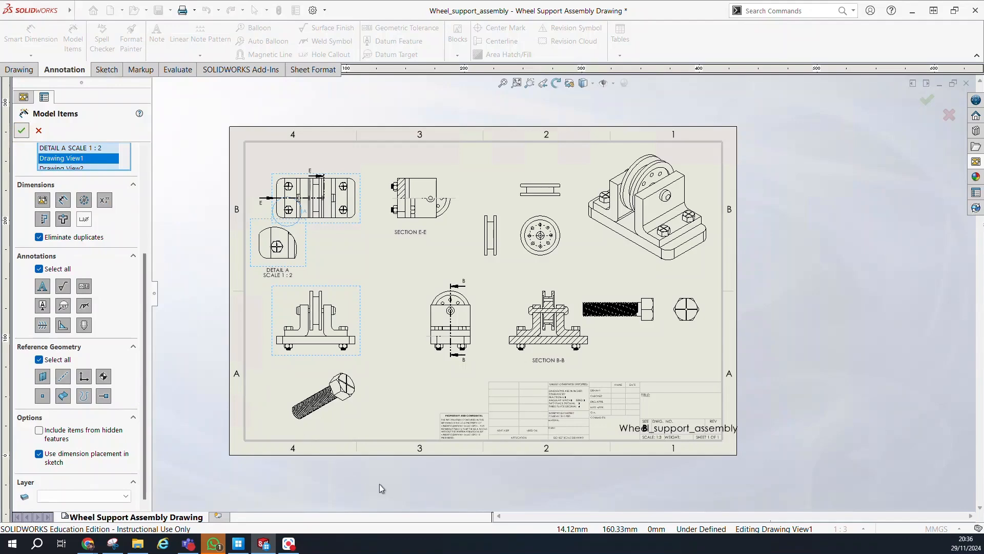
pyautogui.press('Return')
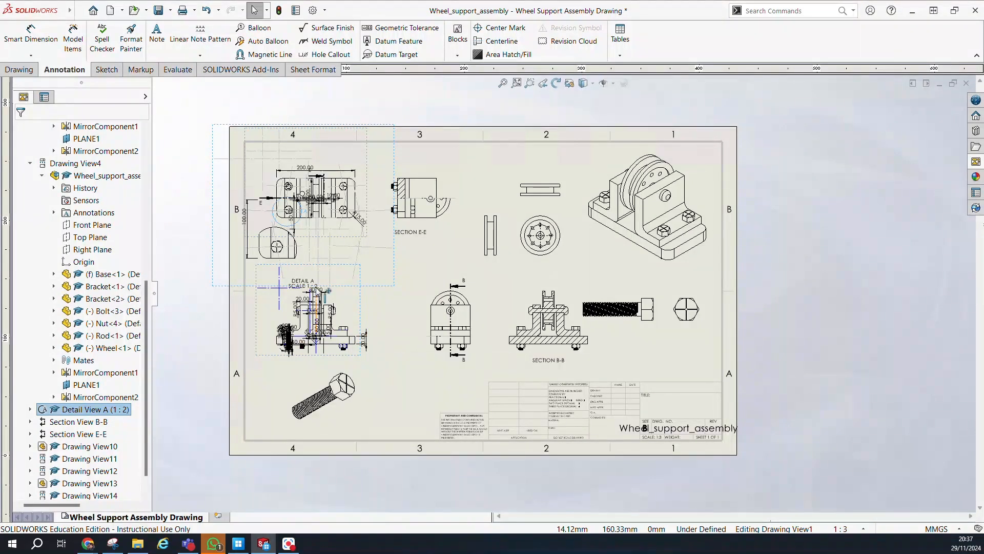
# Step: Insert the entire model's dimensions, annotations and reference geometry into section view E-E
pyautogui.click(453, 223)
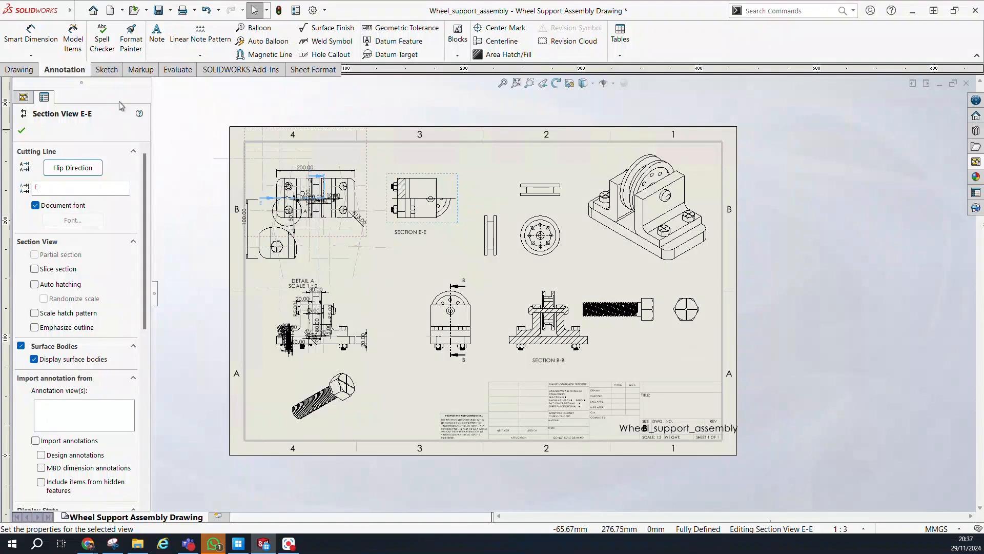
pyautogui.click(66, 39)
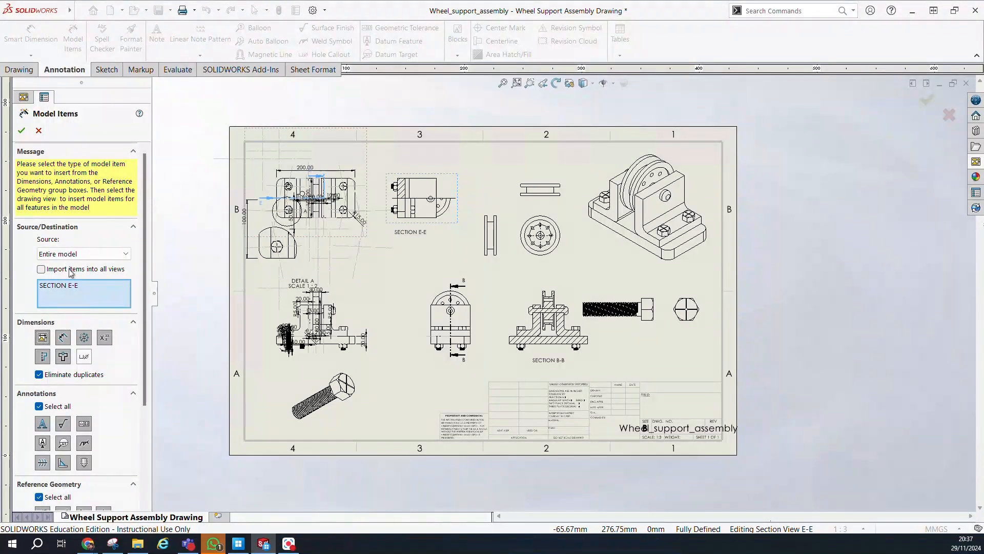
pyautogui.click(27, 132)
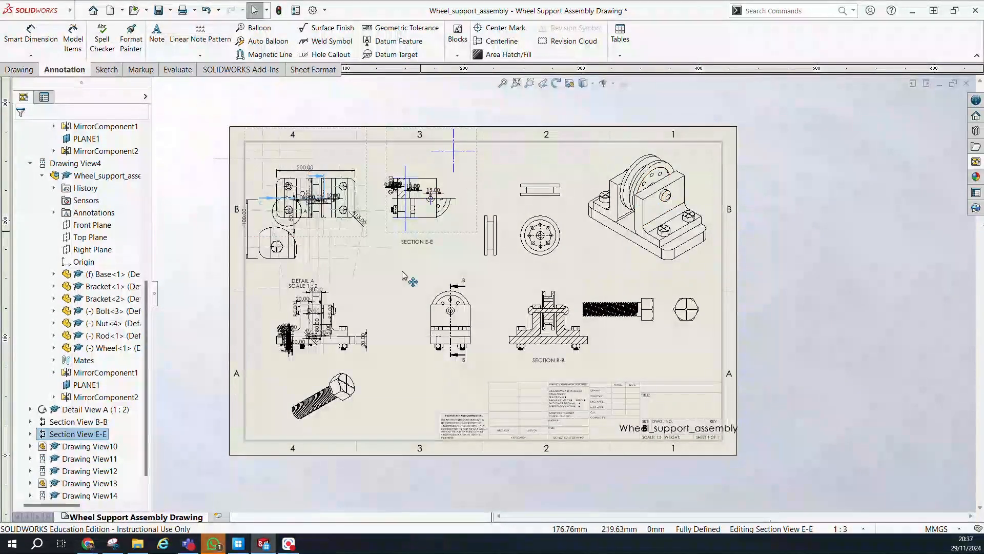
# Step: Spread out the front view's dimensions, moving one 15.00 above the wheel, R5.00 right of the rod, and 15.00 and 1.50 left of the base
pyautogui.scroll(-6, 338, 315)
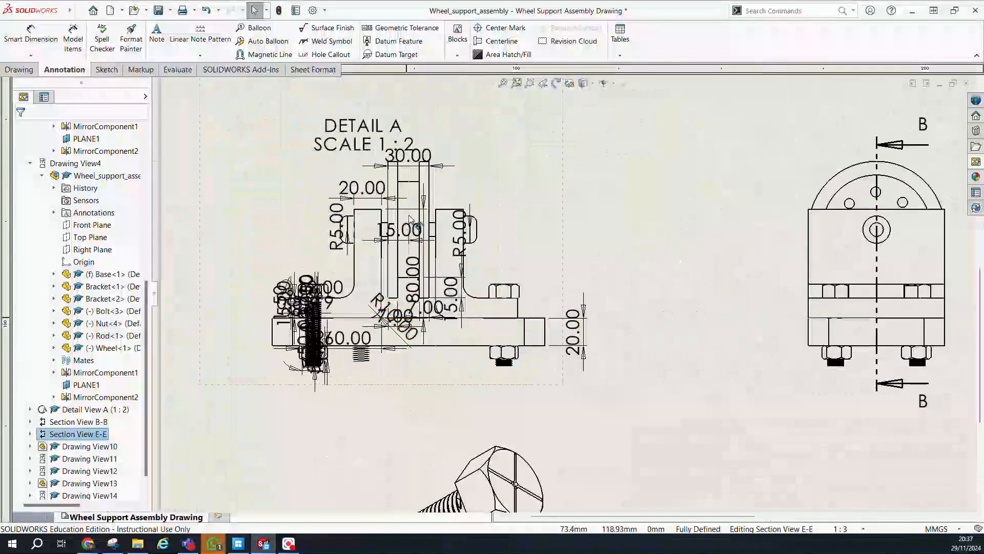
pyautogui.moveTo(404, 233); pyautogui.dragTo(417, 117)
pyautogui.moveTo(460, 228); pyautogui.dragTo(527, 229)
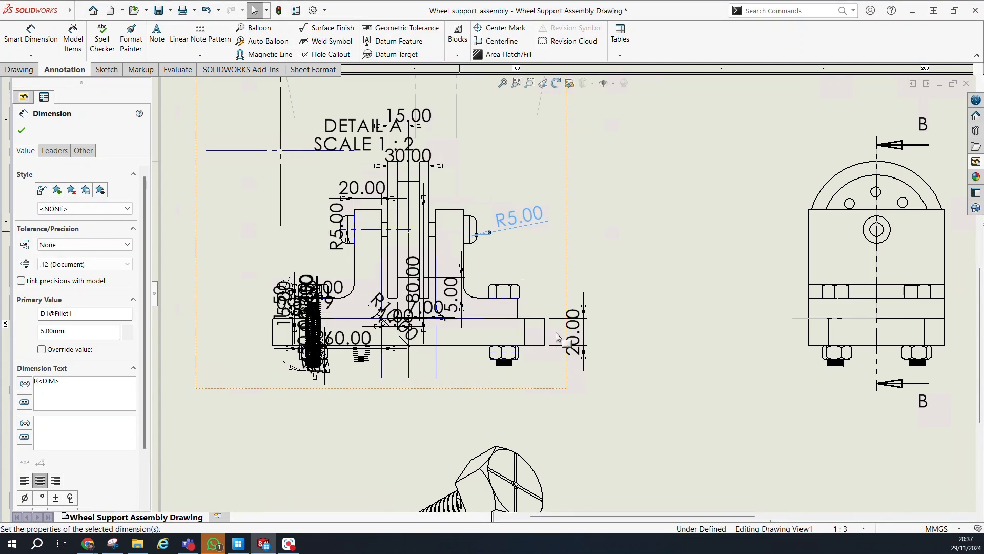
pyautogui.moveTo(283, 307)
pyautogui.mouseDown()
pyautogui.moveTo(219, 286)
pyautogui.moveTo(243, 294)
pyautogui.moveTo(232, 292)
pyautogui.mouseUp()
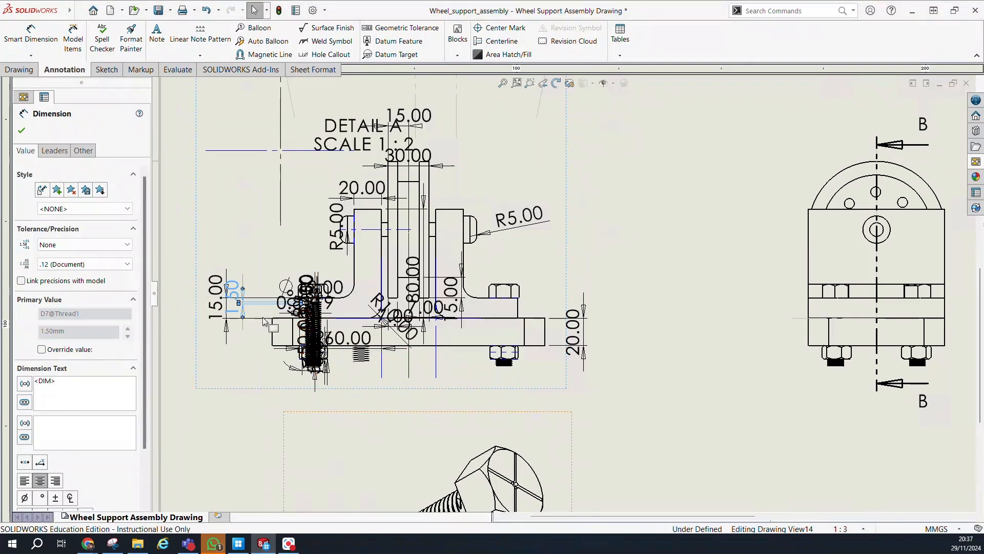
# Step: Delete the cluster of overlapping imported dimensions around the front view's left bolt and the 20.00 base thickness dimension
pyautogui.click(224, 272)
pyautogui.moveTo(224, 270); pyautogui.dragTo(211, 255)
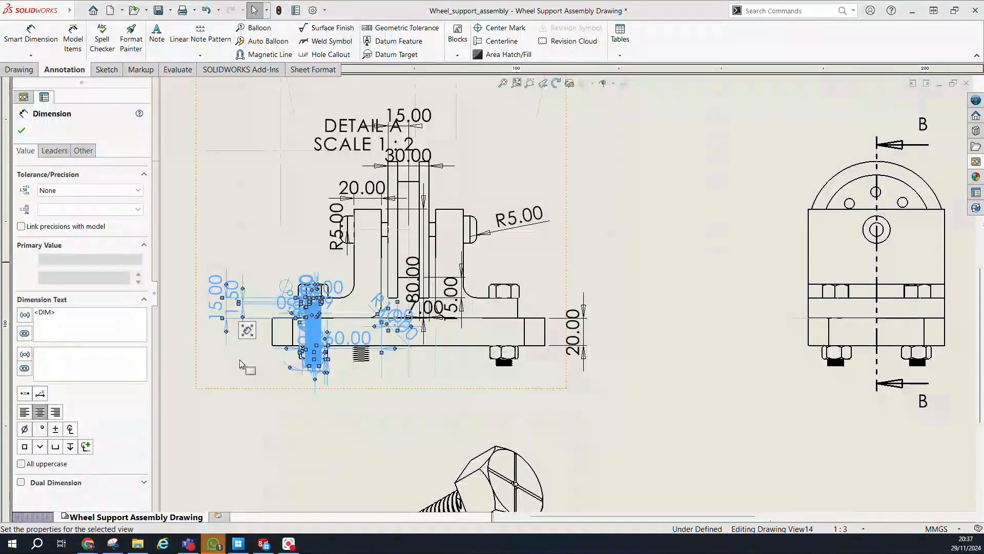
pyautogui.press('Delete')
pyautogui.click(529, 211)
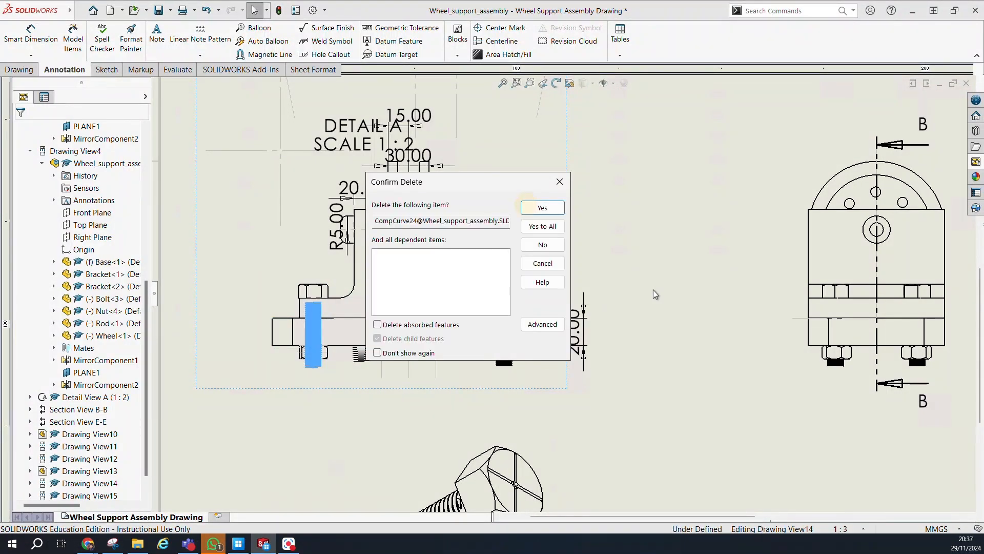
pyautogui.click(550, 209)
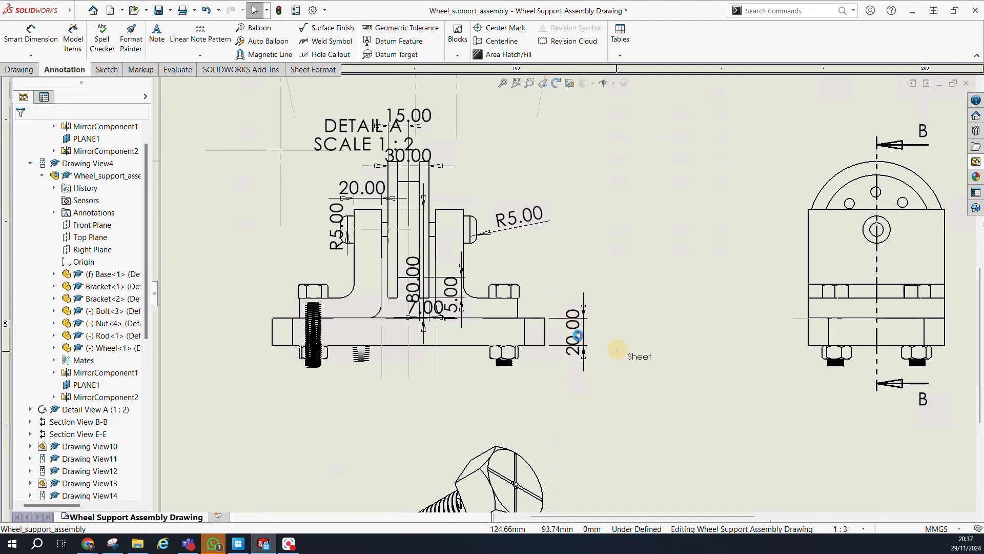
pyautogui.click(580, 336)
pyautogui.press('Delete')
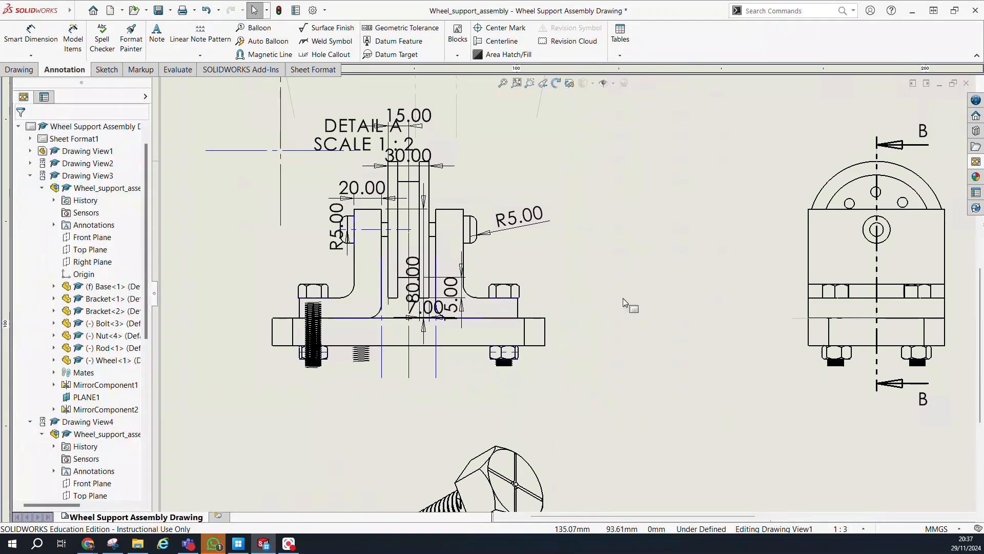
# Step: Try to insert the entire model's dimensions, annotations and reference geometry into the wheel's circular part view
pyautogui.scroll(6, 578, 333)
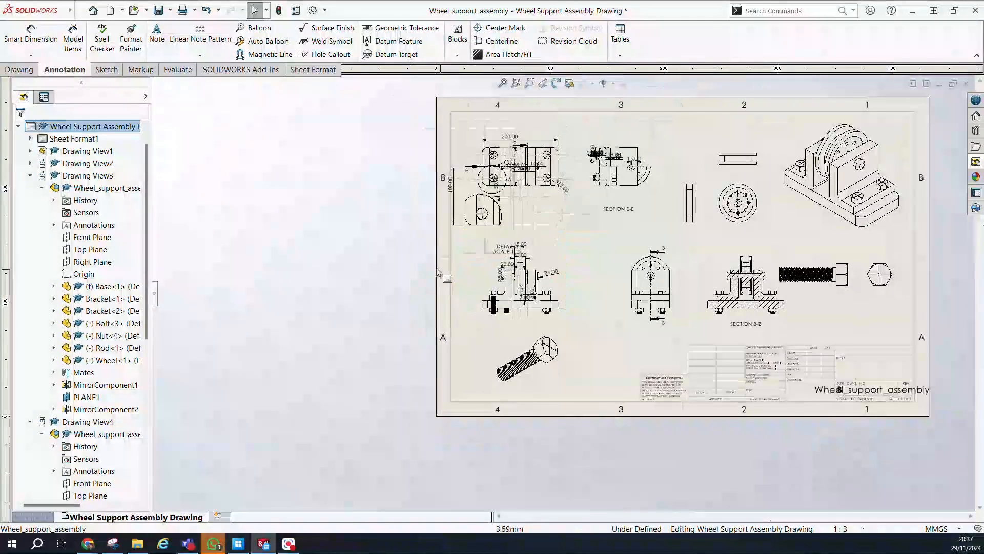
pyautogui.scroll(-1, 877, 201)
pyautogui.scroll(-1, 875, 204)
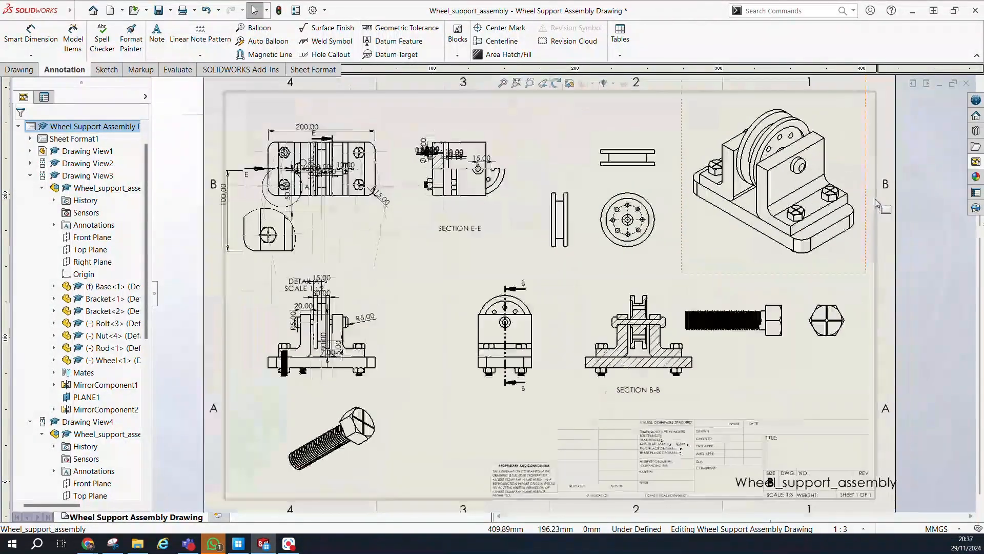
pyautogui.scroll(1, 839, 215)
pyautogui.scroll(-1, 636, 248)
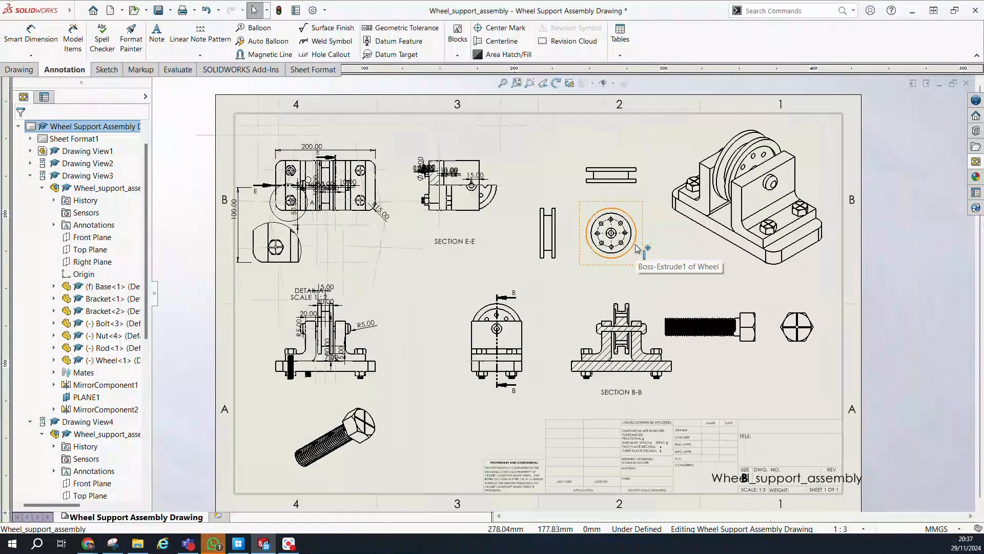
pyautogui.scroll(-1, 631, 205)
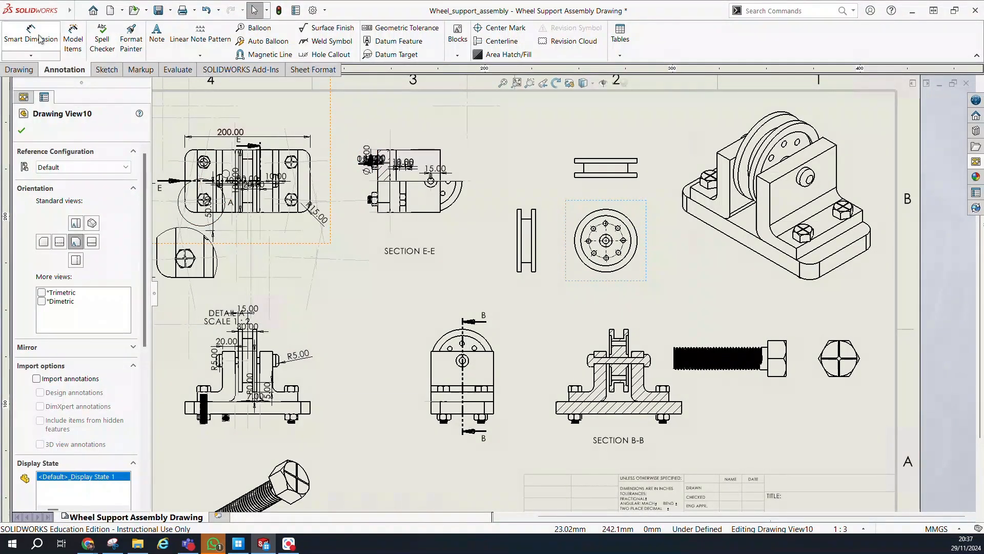
pyautogui.click(73, 39)
pyautogui.click(23, 131)
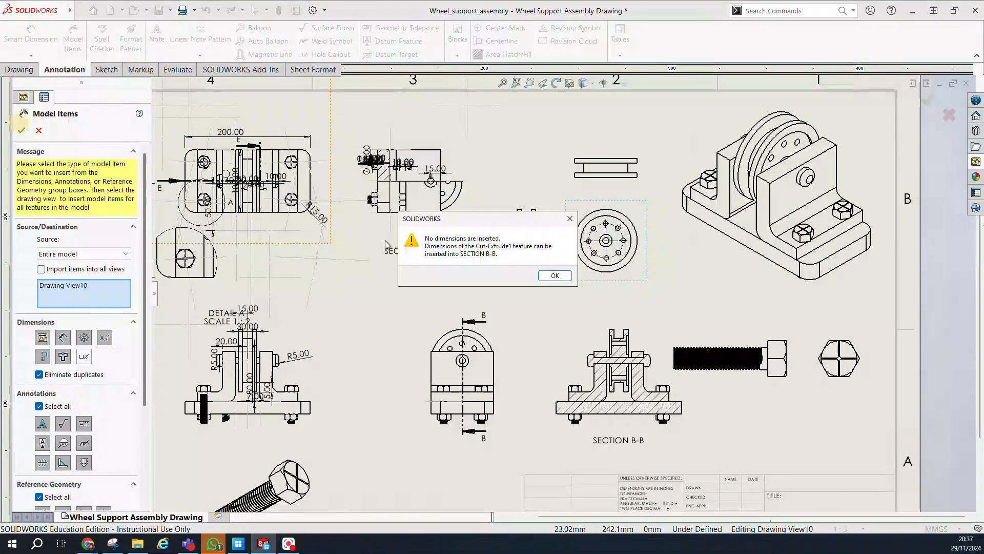
pyautogui.click(563, 278)
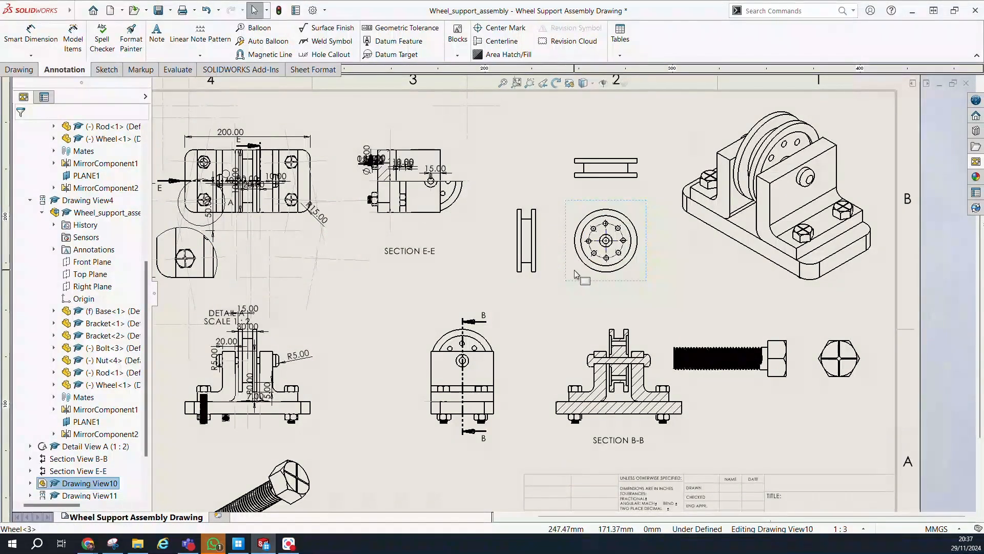
pyautogui.click(575, 275)
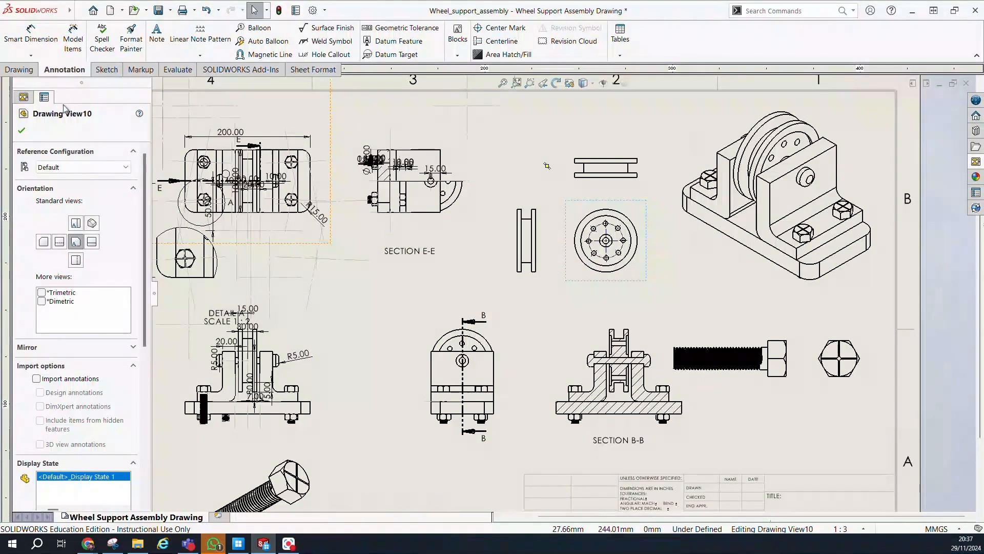
pyautogui.click(72, 39)
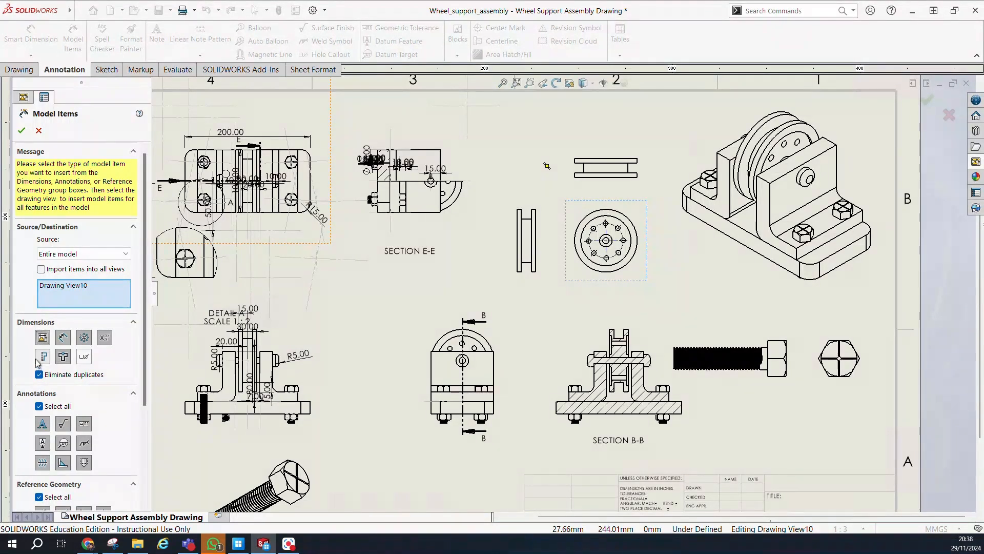
pyautogui.click(39, 131)
# Step: Dimension the wheel's outer diameter in its circular part view, placing the text at the wheel's lower right
pyautogui.click(30, 36)
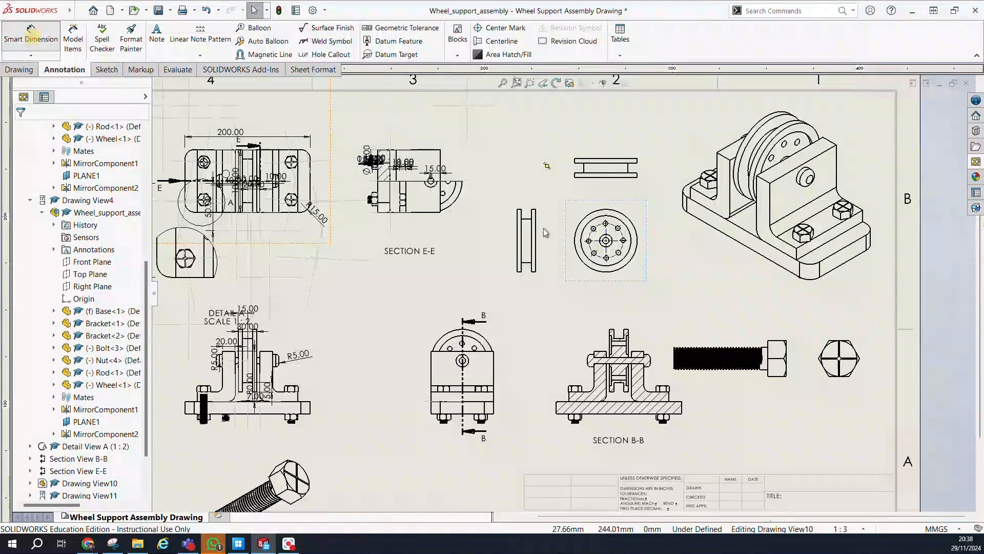
pyautogui.click(621, 270)
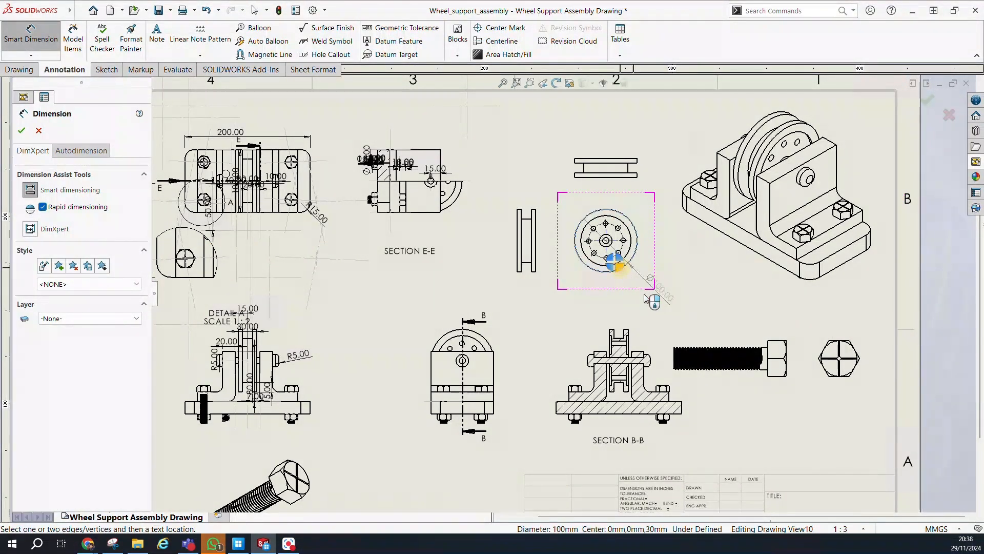
pyautogui.click(653, 256)
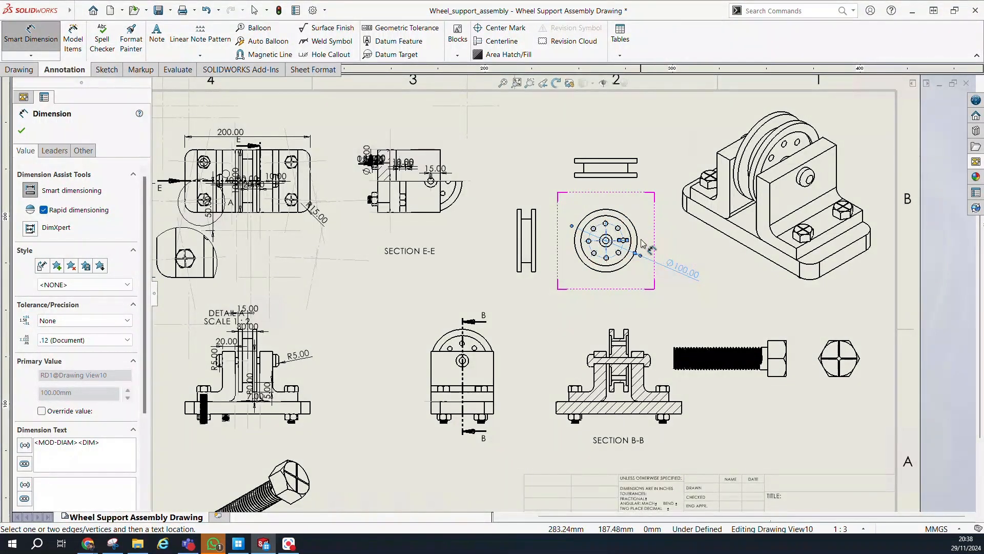
# Step: Dimension the vertical distance between the wheel's rightmost hole and its upper-right neighbour, placing the text right of the wheel
pyautogui.scroll(-8, 643, 245)
pyautogui.click(542, 266)
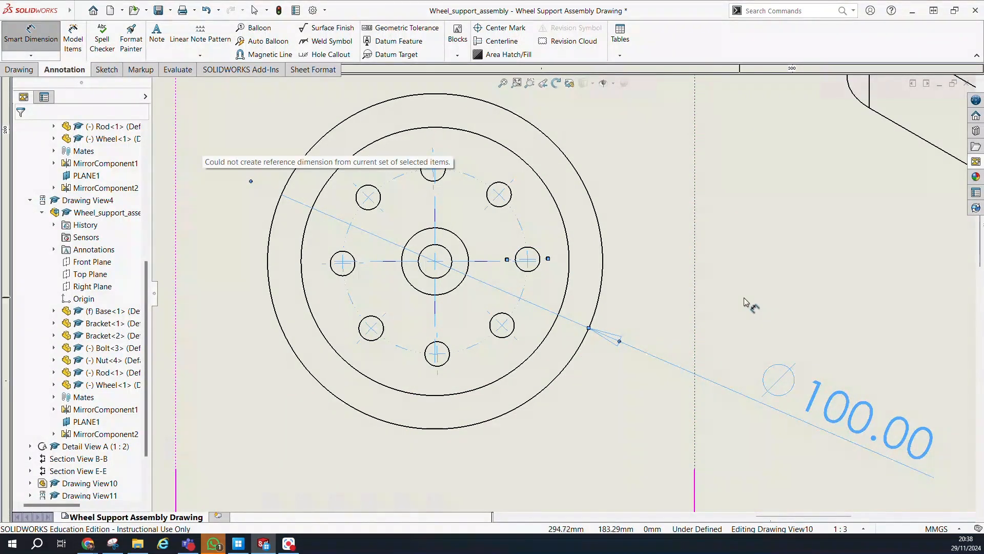
pyautogui.click(759, 282)
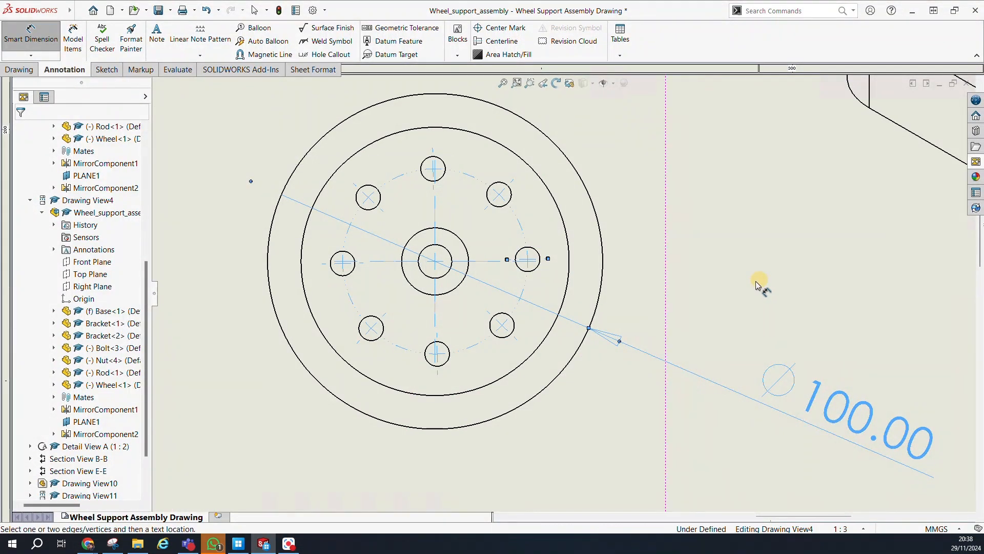
pyautogui.click(538, 266)
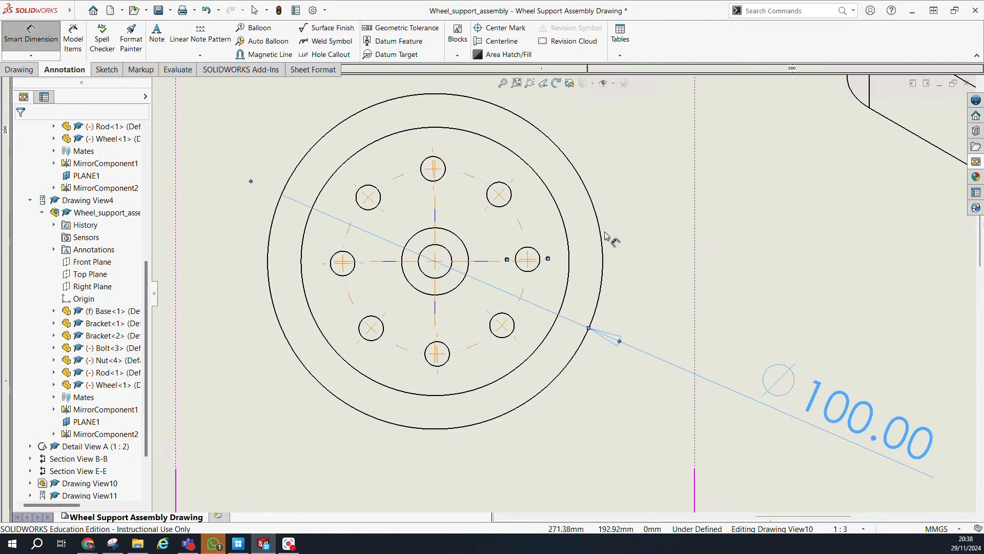
pyautogui.click(533, 258)
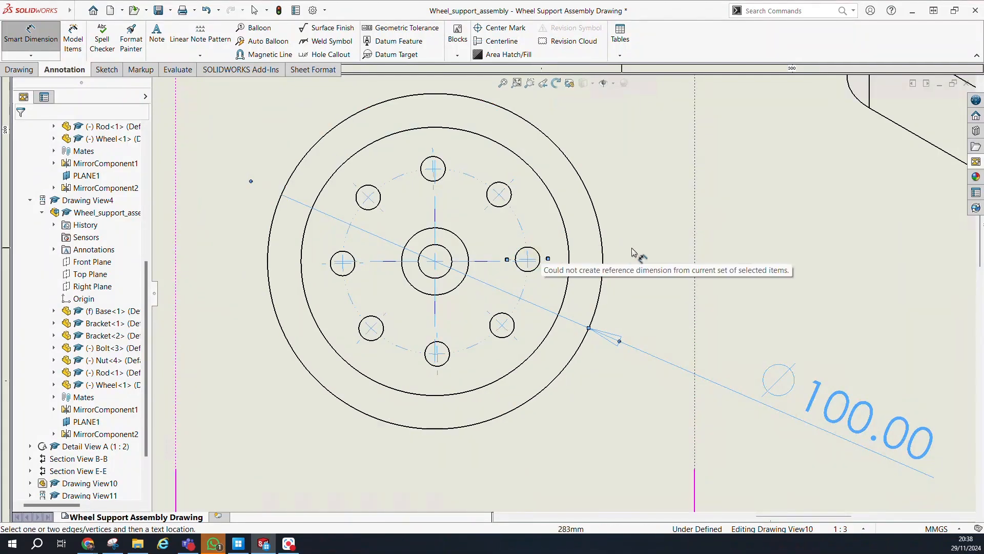
pyautogui.click(504, 205)
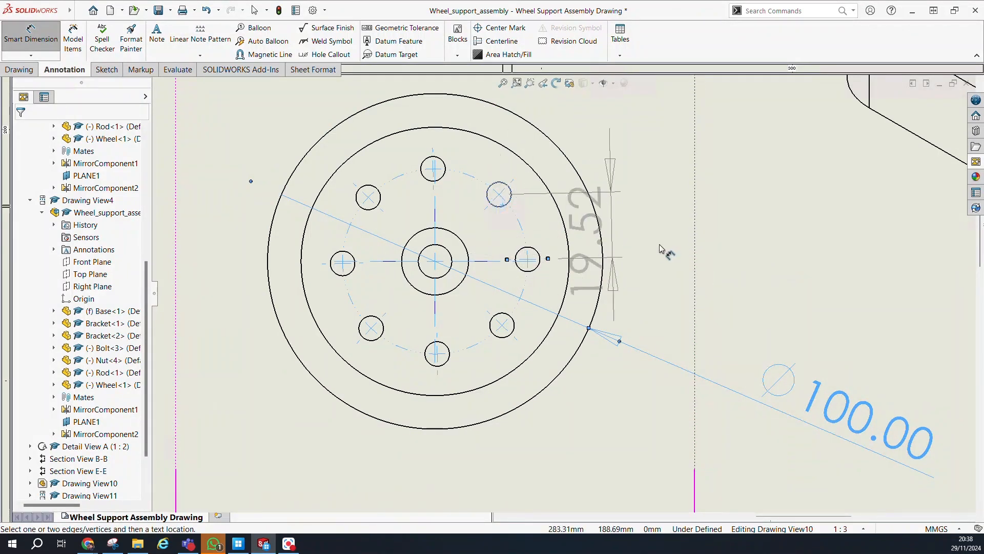
pyautogui.click(720, 245)
pyautogui.scroll(6, 736, 274)
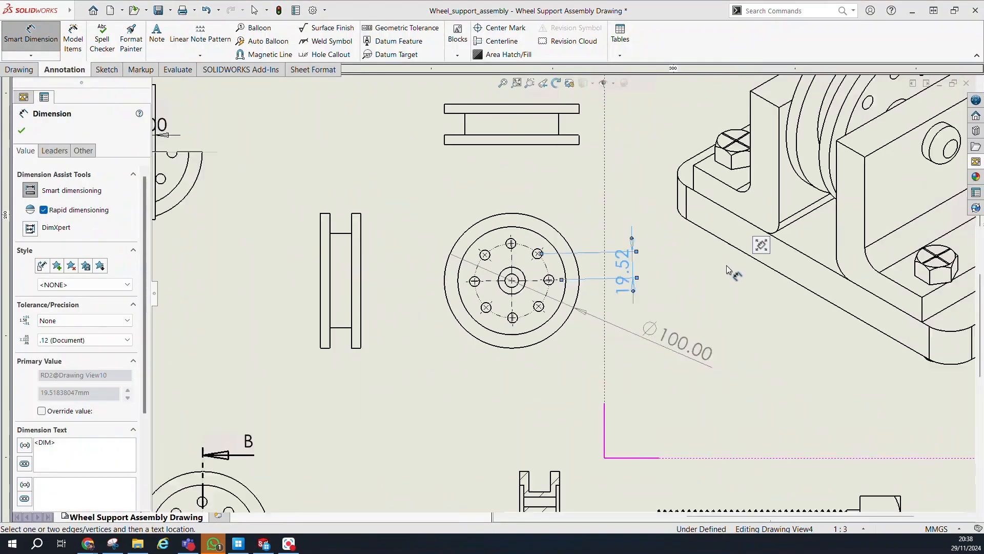
pyautogui.press('Escape')
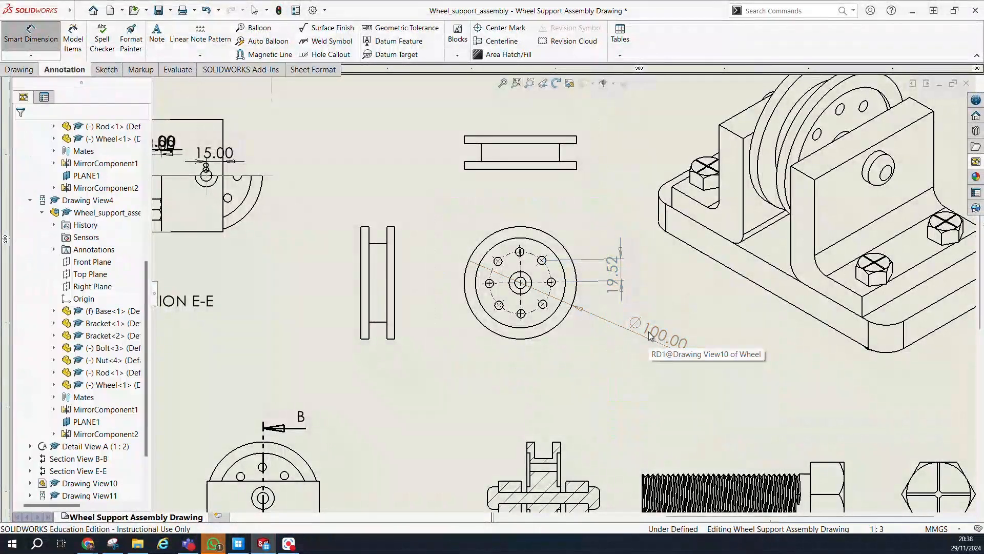
# Step: Examine the properties and available options of the wheel view's outer diameter and hole distance dimensions
pyautogui.click(649, 336)
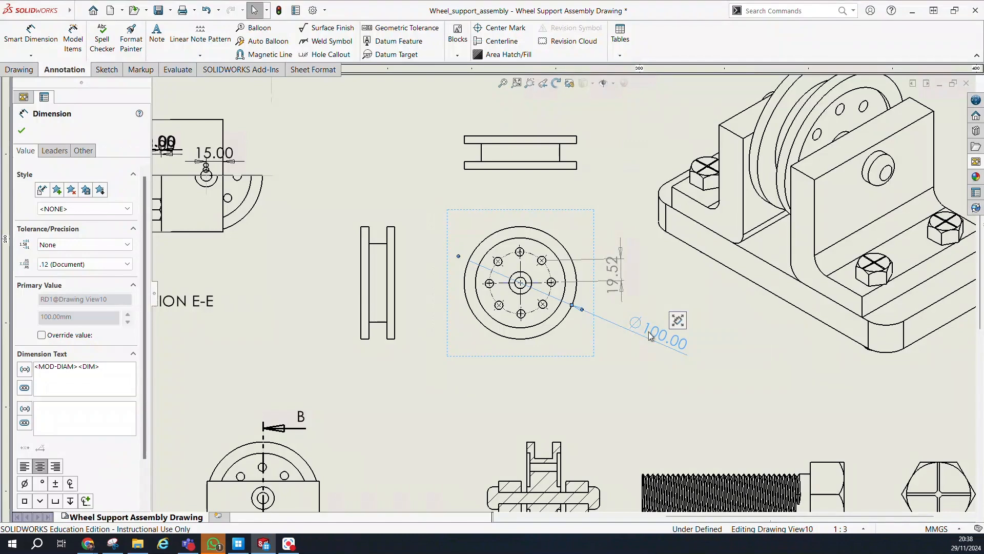
pyautogui.press('Escape')
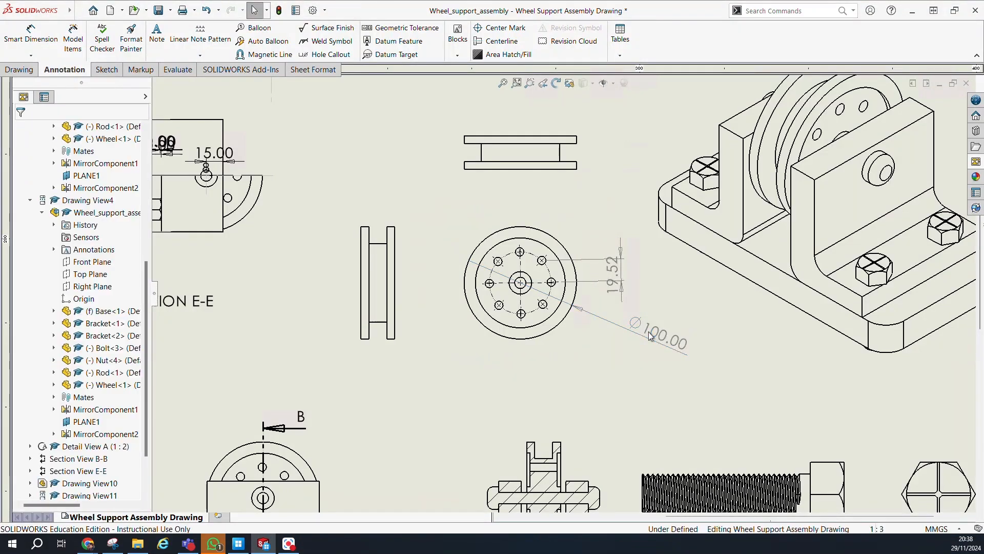
pyautogui.scroll(5, 649, 334)
pyautogui.click(601, 314)
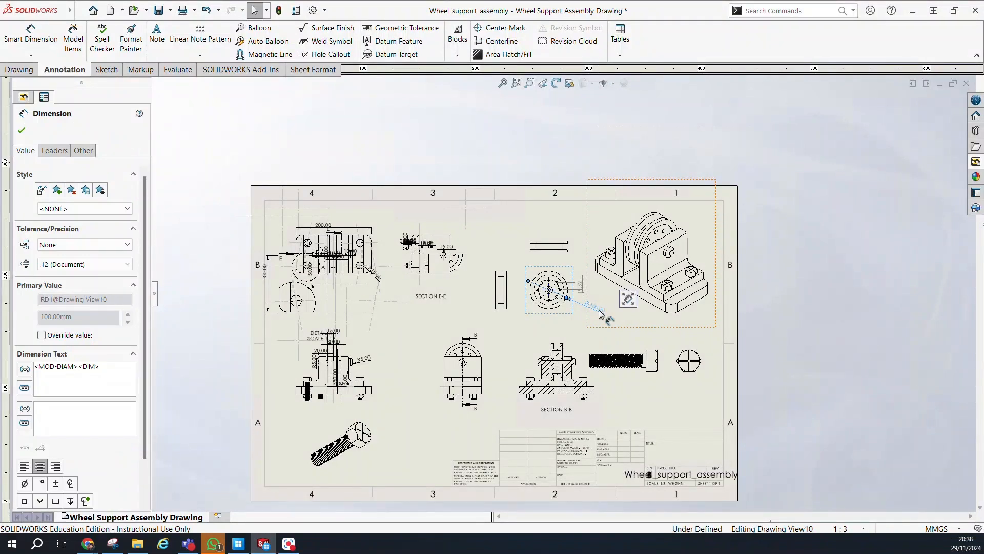
pyautogui.click(581, 290)
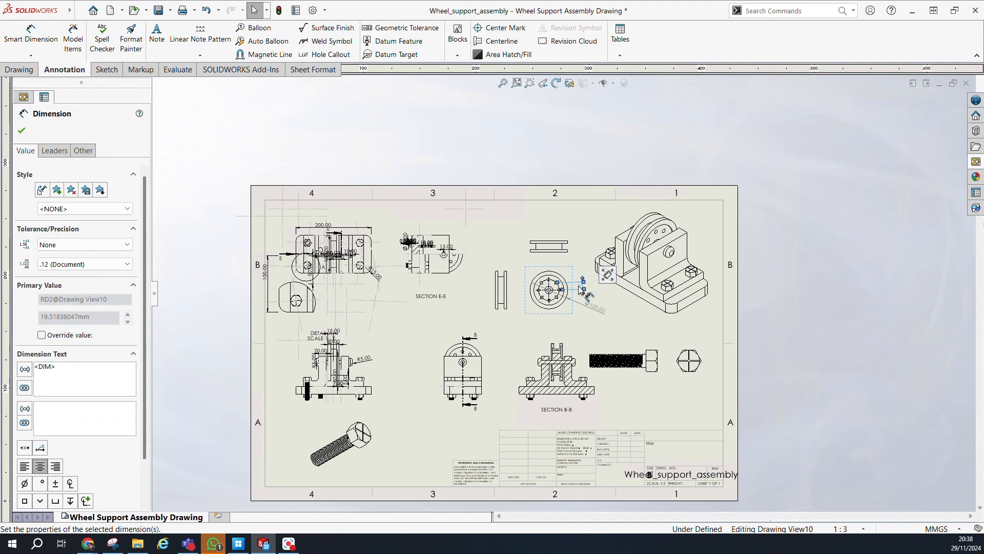
pyautogui.press('Escape')
pyautogui.click(581, 289)
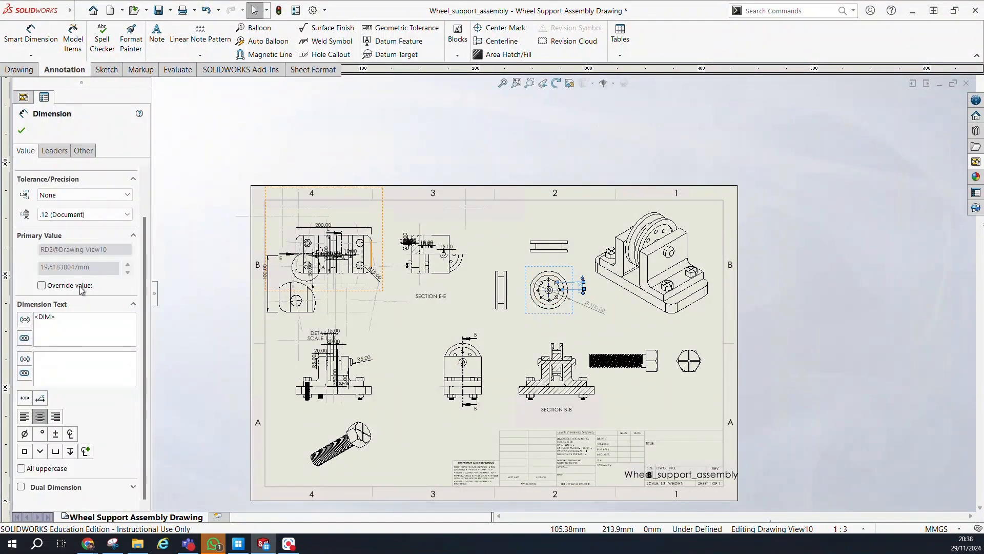
pyautogui.scroll(2, 81, 290)
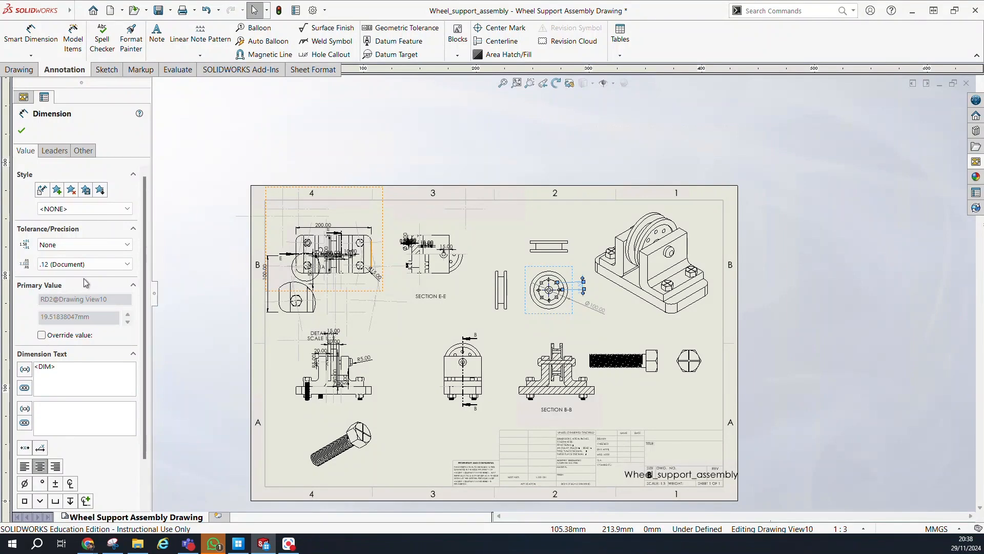
pyautogui.scroll(-2, 594, 320)
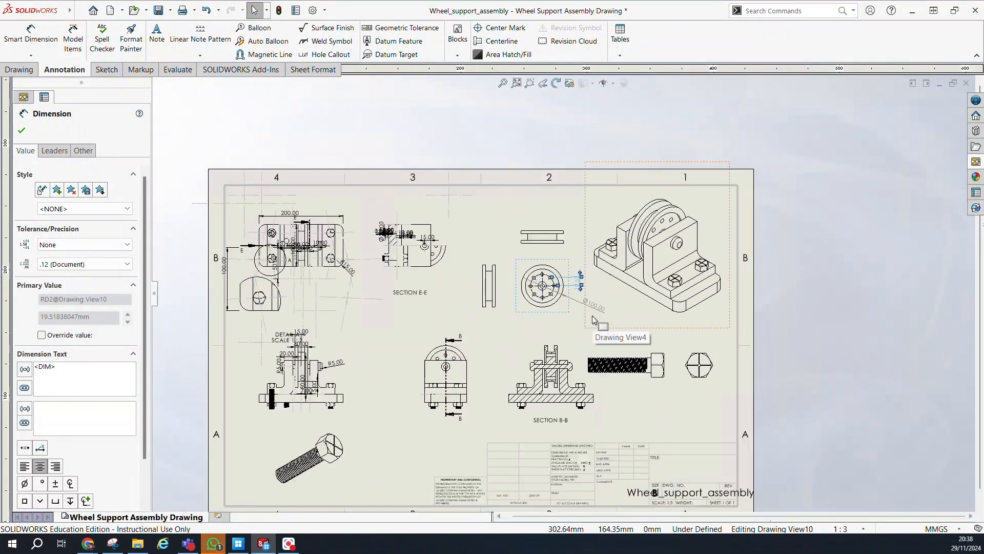
pyautogui.scroll(-2, 594, 320)
pyautogui.click(598, 305)
pyautogui.rightClick(599, 305)
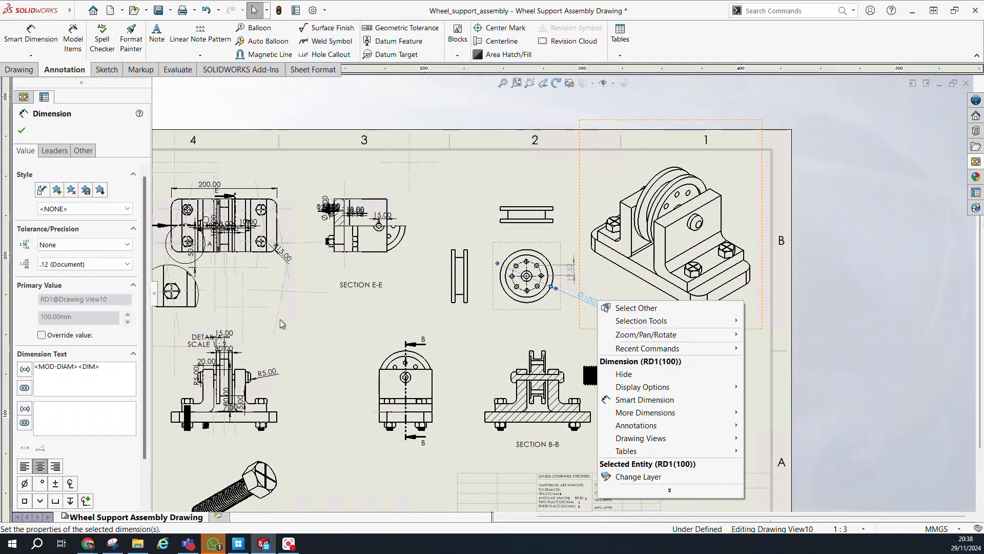
pyautogui.click(297, 327)
pyautogui.click(300, 330)
# Step: Open the front view's R5.00 radius dimension for value editing and cancel the edit
pyautogui.click(284, 384)
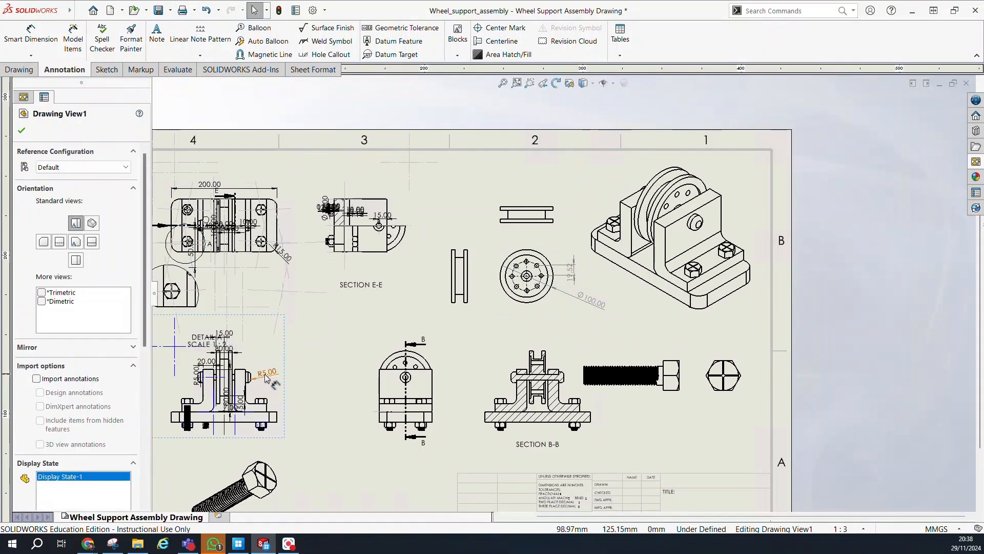
pyautogui.doubleClick(266, 378)
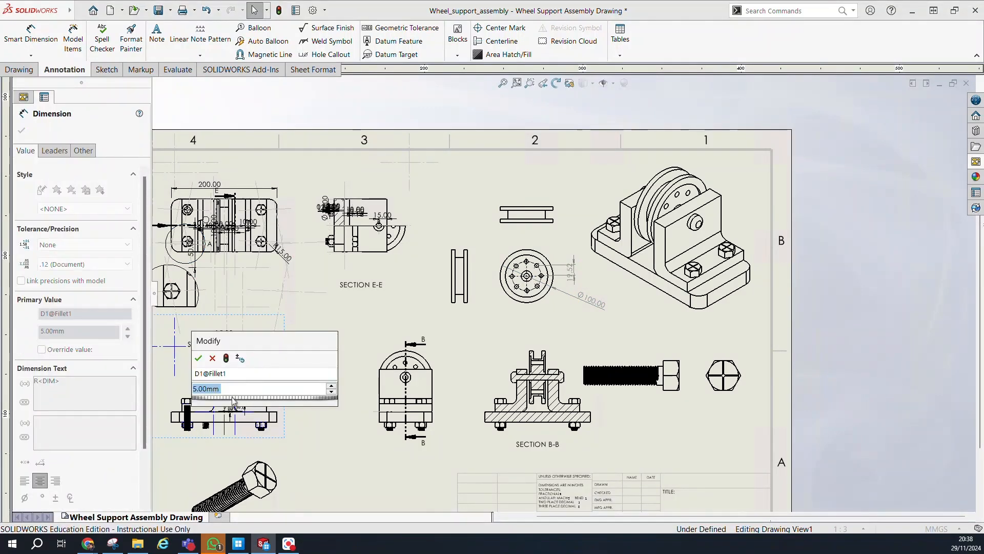
pyautogui.click(212, 359)
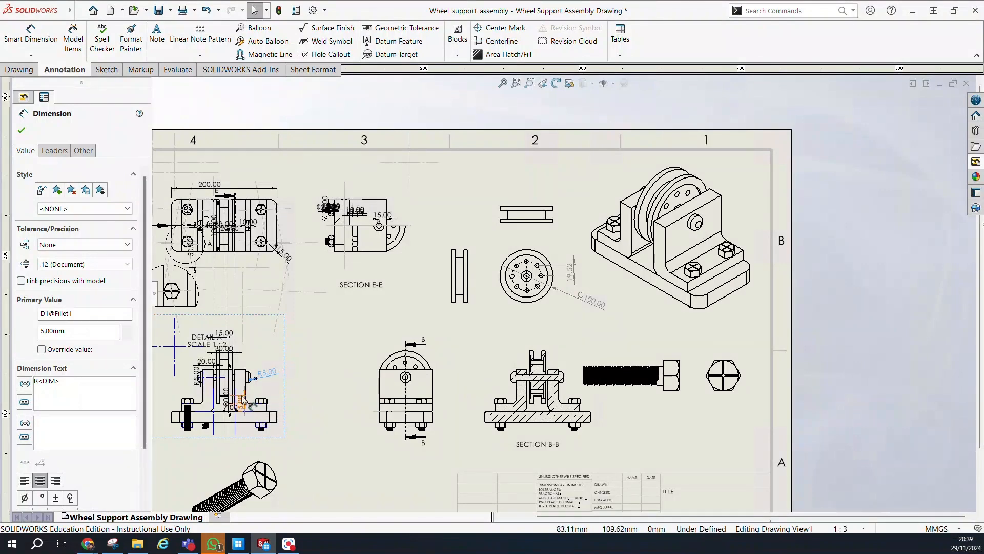
# Step: Move the front view's R5.00 radius dimension farther out to the right of the rod
pyautogui.scroll(-4, 245, 359)
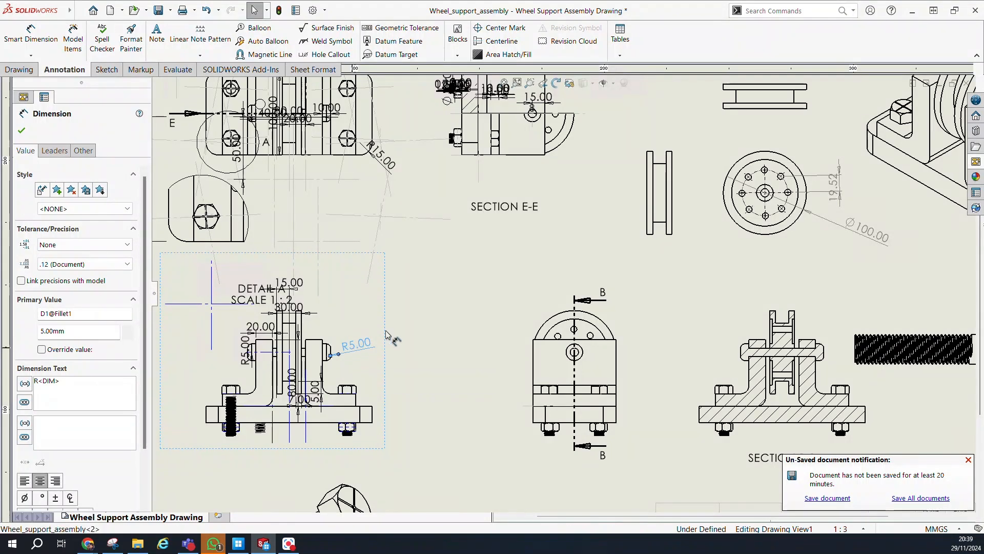
pyautogui.press('f')
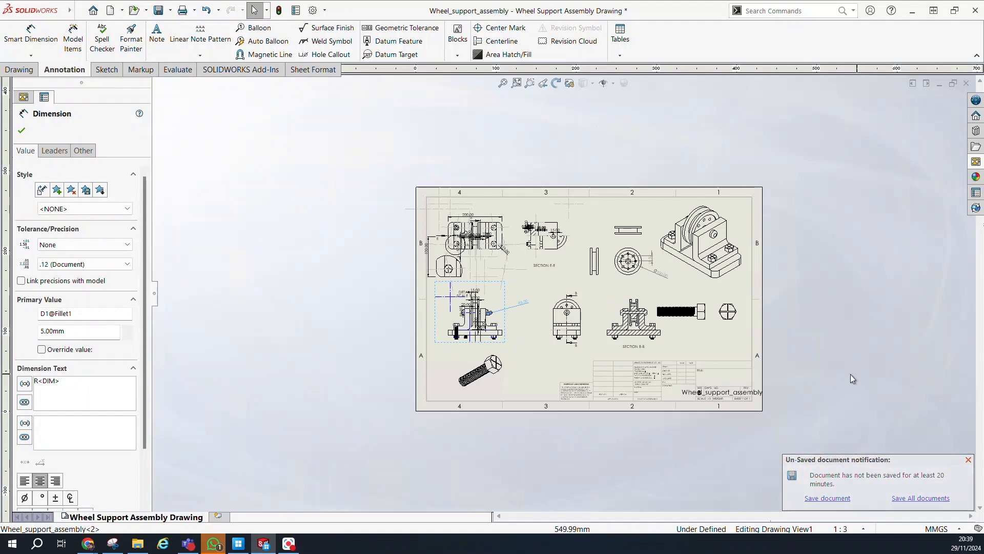
# Step: Examine the isometric view's properties, including its display style, scale and cosmetic thread settings
pyautogui.scroll(-3, 846, 373)
pyautogui.scroll(-1, 629, 189)
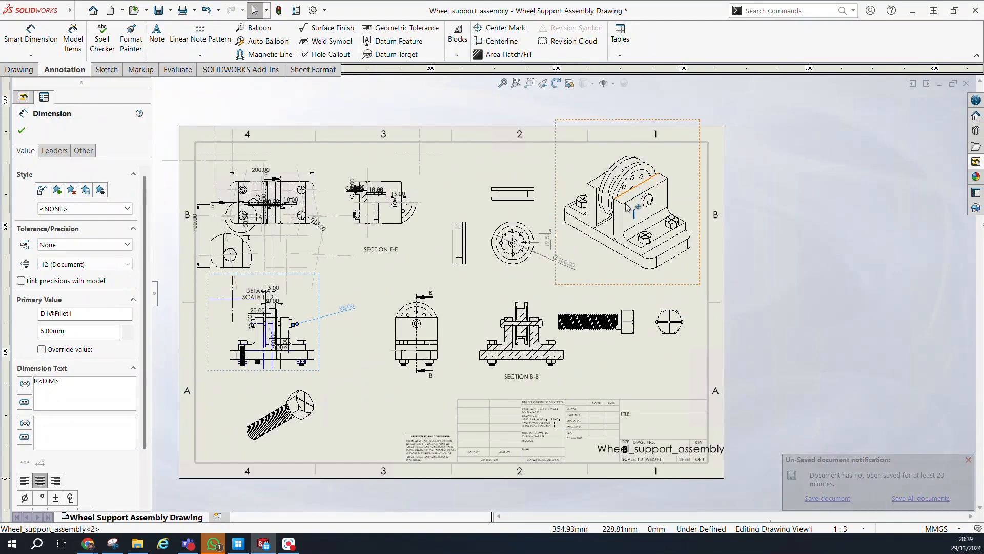
pyautogui.scroll(5, 299, 122)
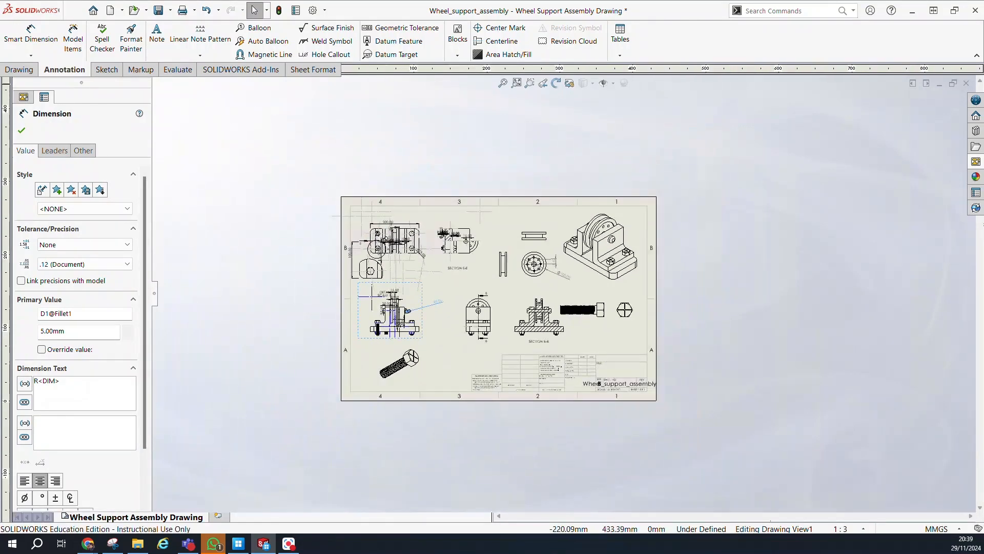
pyautogui.click(20, 70)
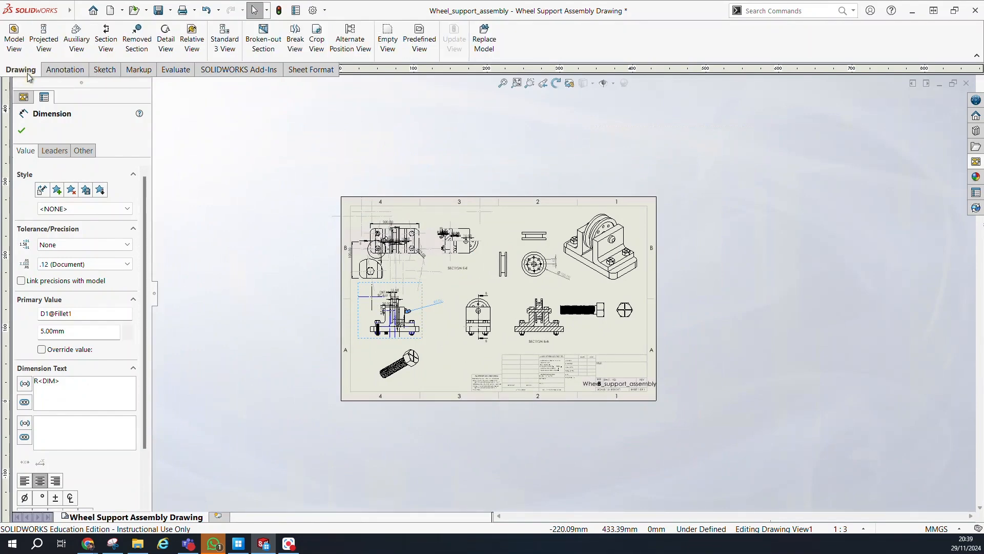
pyautogui.scroll(-3, 589, 215)
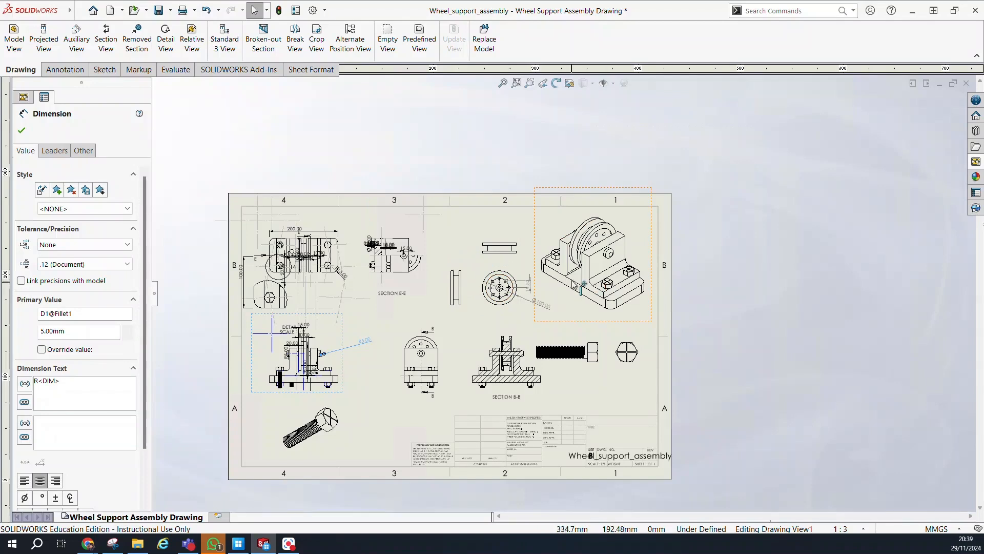
pyautogui.click(579, 287)
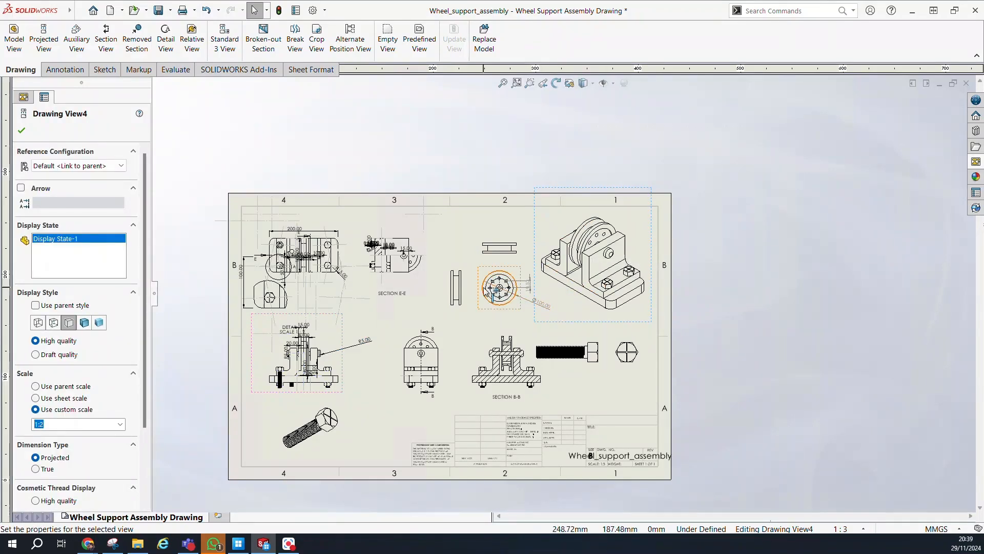
pyautogui.scroll(-3, 136, 345)
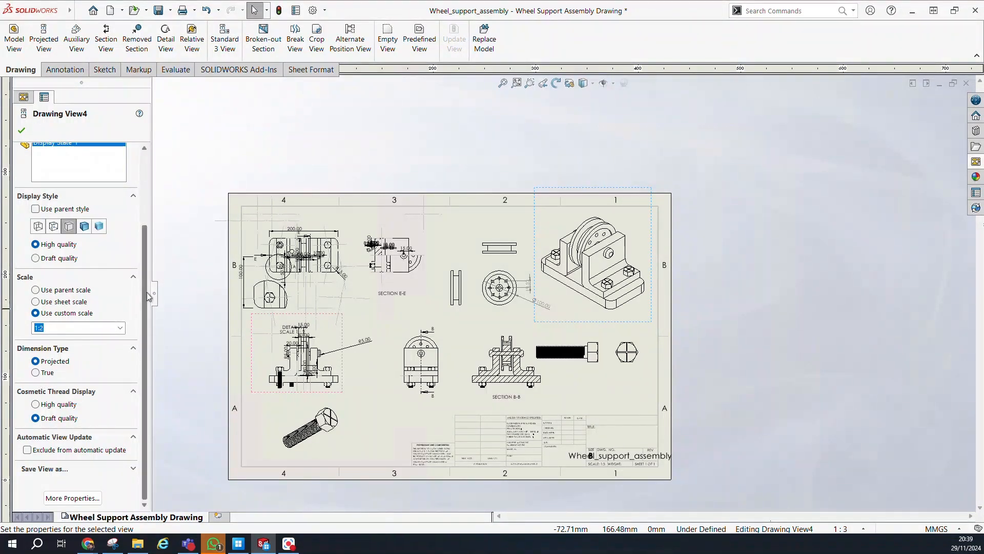
pyautogui.moveTo(145, 284); pyautogui.dragTo(159, 172)
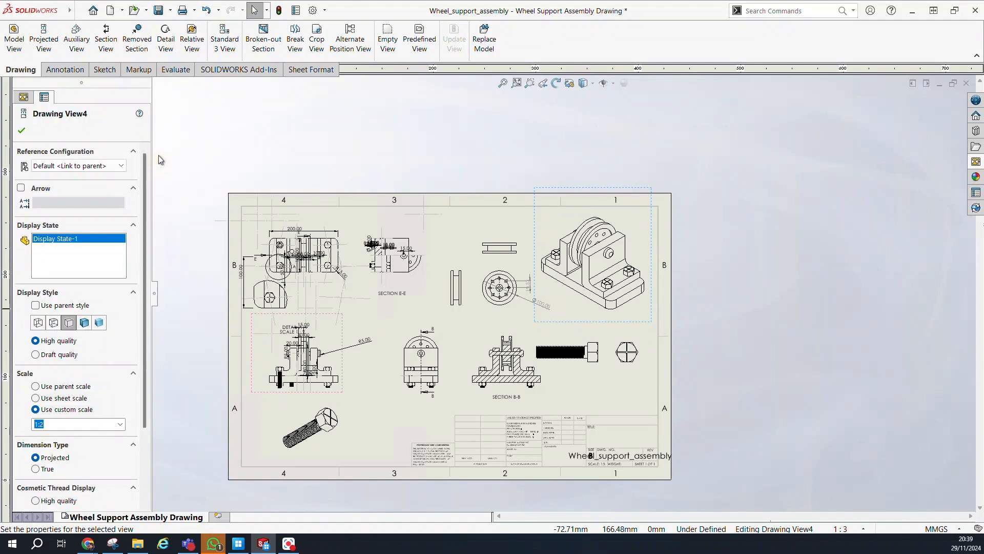
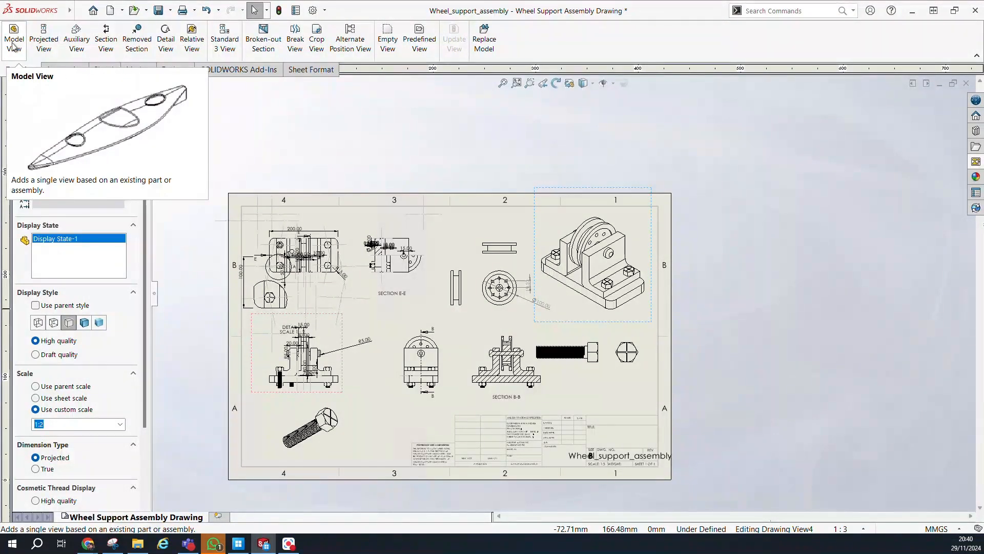
# Step: Examine the title block's fields and the sheet's available editing options around the empty title area
pyautogui.scroll(-3, 556, 436)
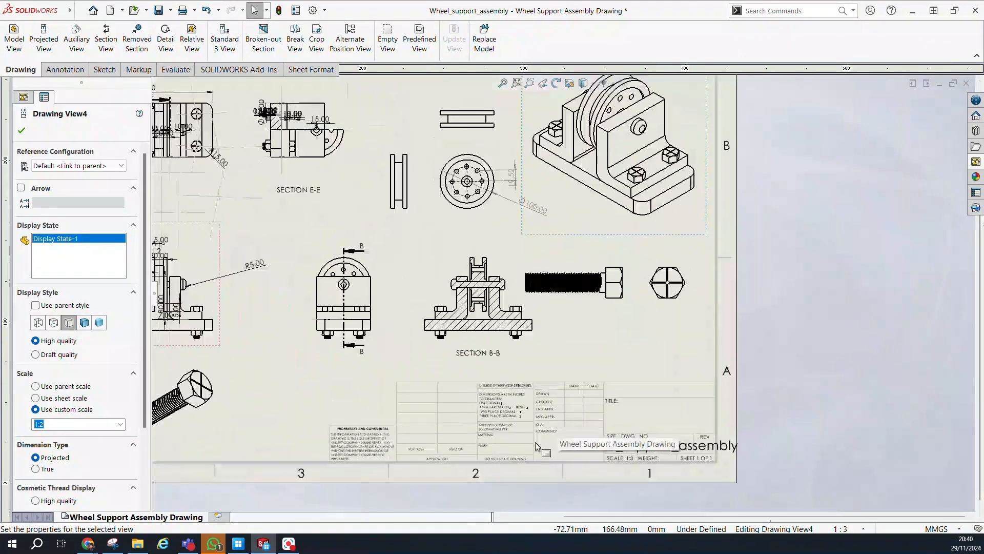
pyautogui.scroll(-3, 521, 454)
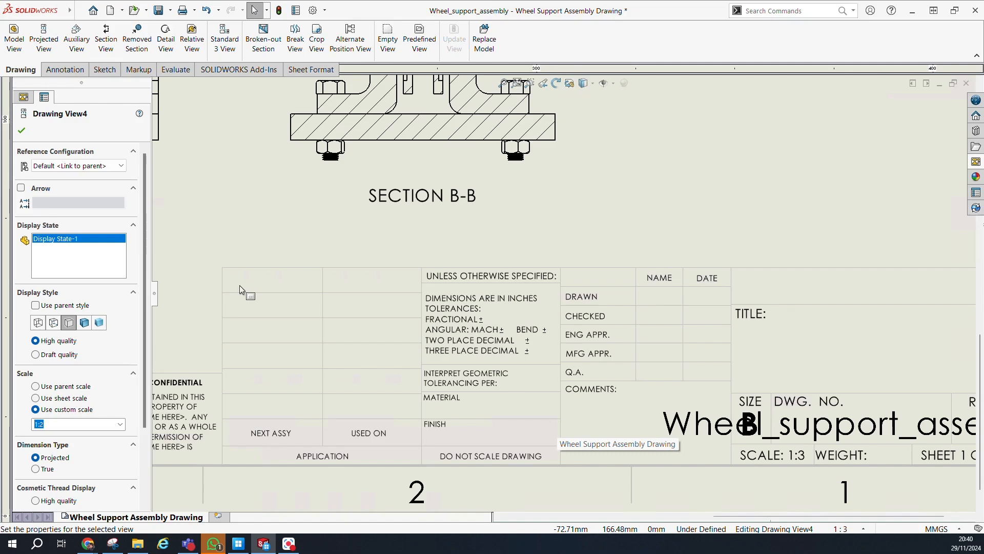
pyautogui.scroll(2, 569, 315)
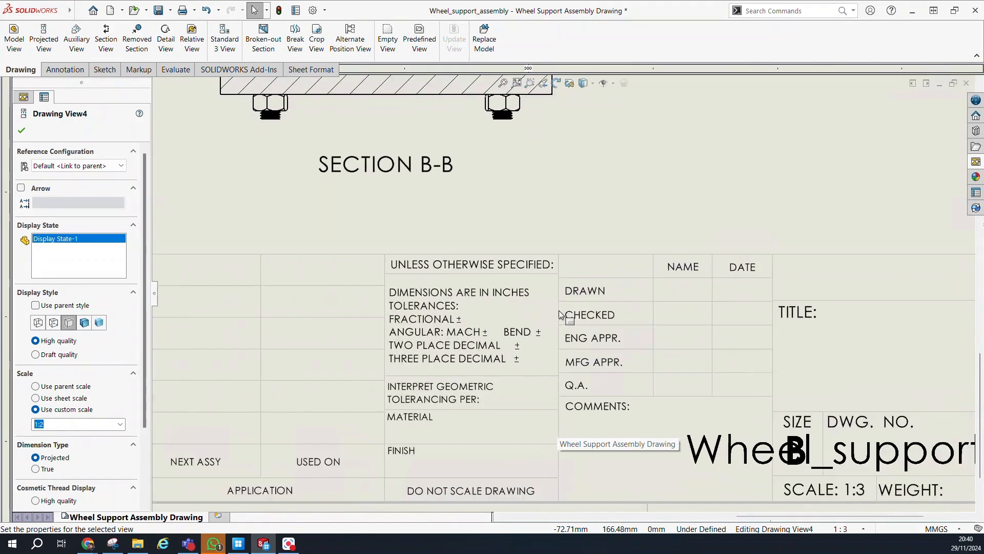
pyautogui.scroll(2, 530, 320)
pyautogui.scroll(-2, 812, 318)
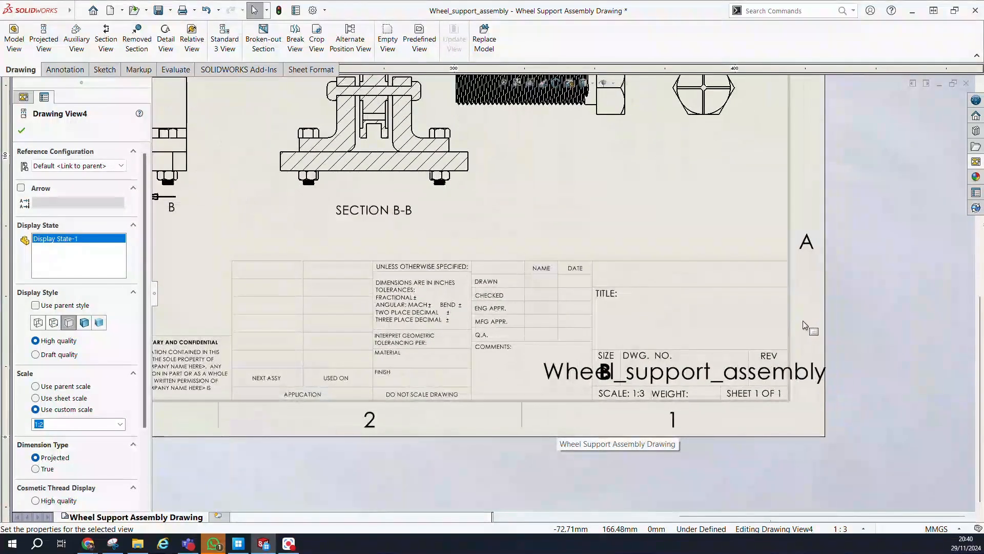
pyautogui.click(802, 379)
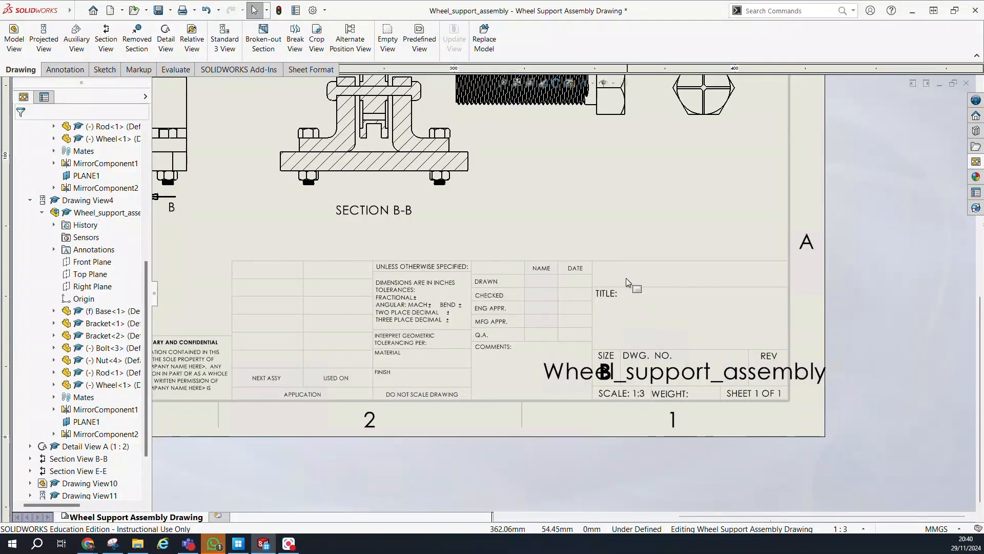
pyautogui.scroll(1, 616, 311)
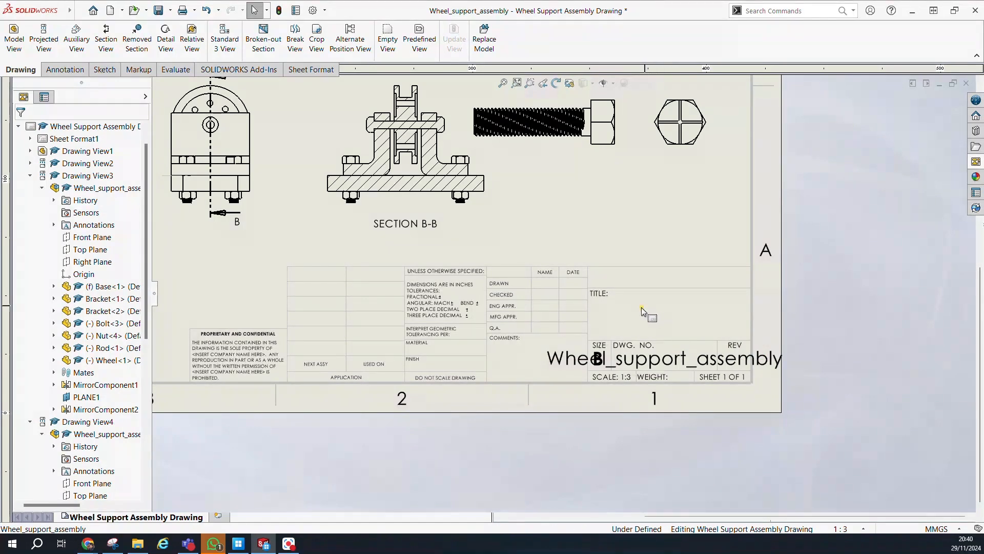
pyautogui.rightClick(620, 301)
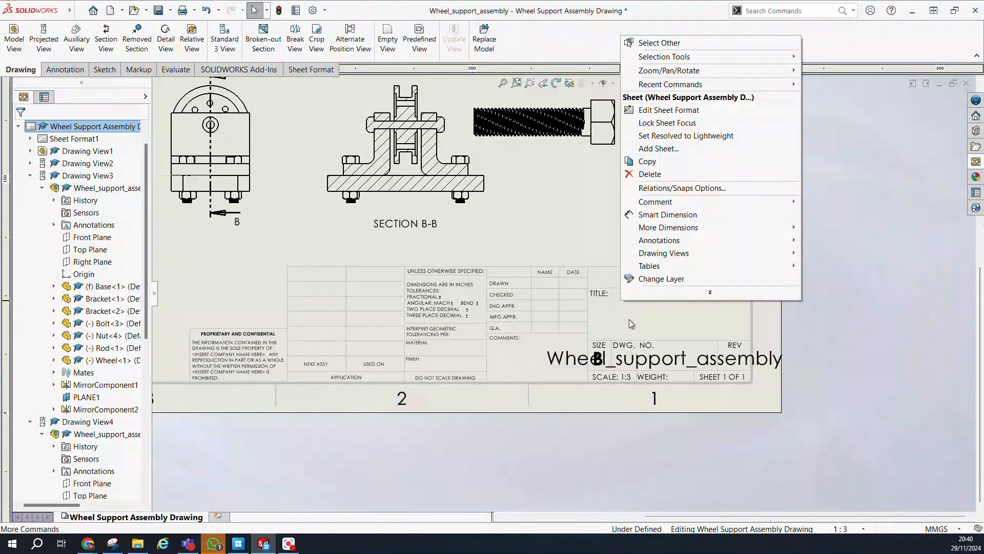
pyautogui.click(624, 314)
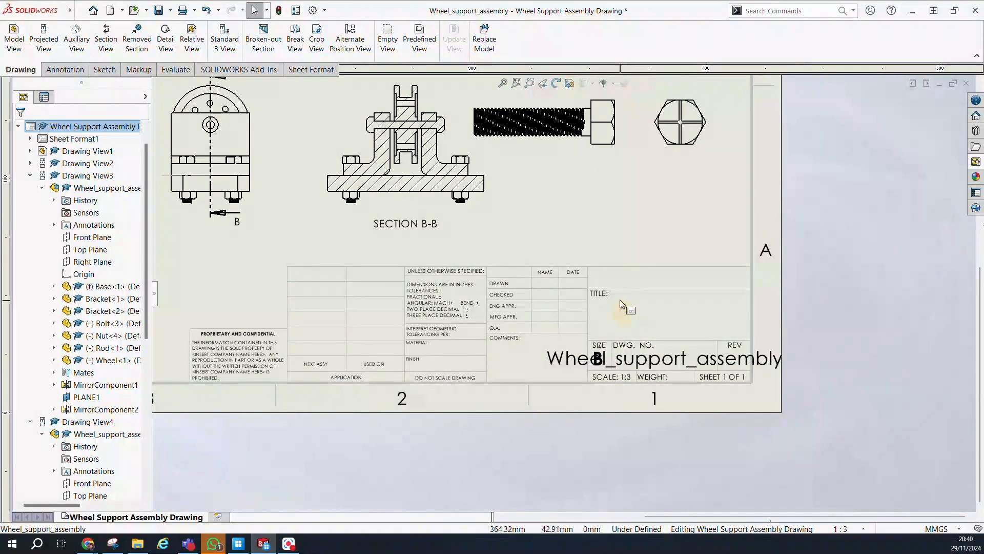
# Step: Add a note reading "Wheel Support Assembly" in the title block's title field
pyautogui.click(103, 70)
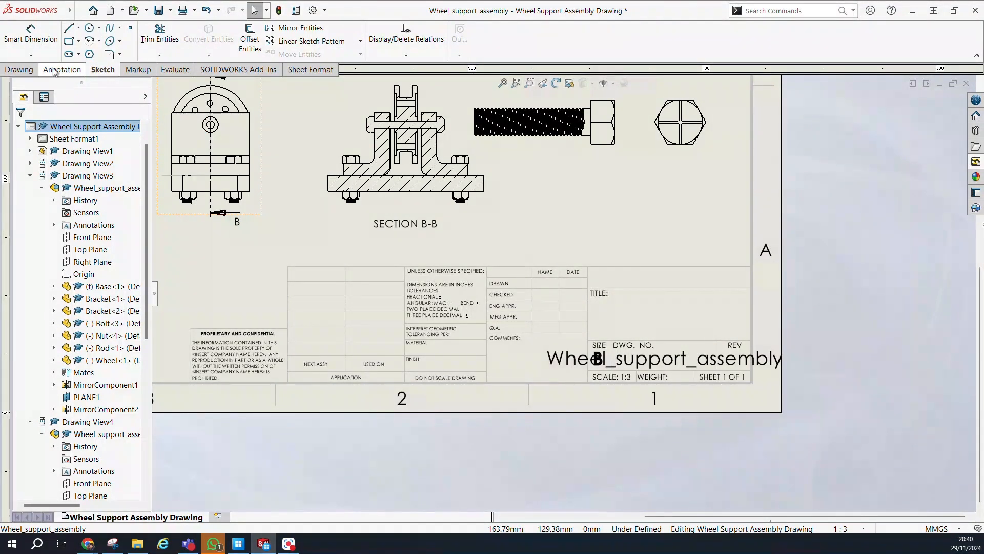
pyautogui.click(36, 71)
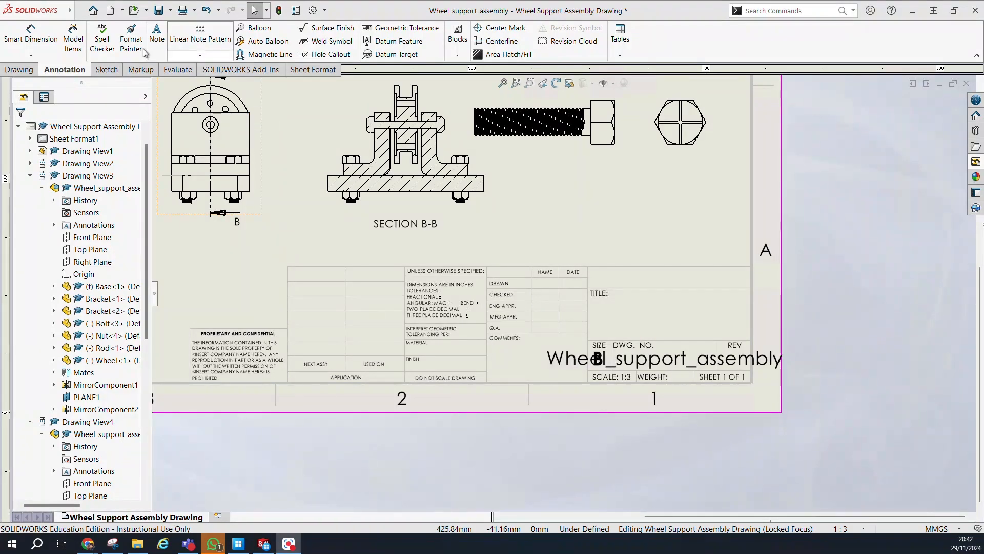
pyautogui.click(164, 44)
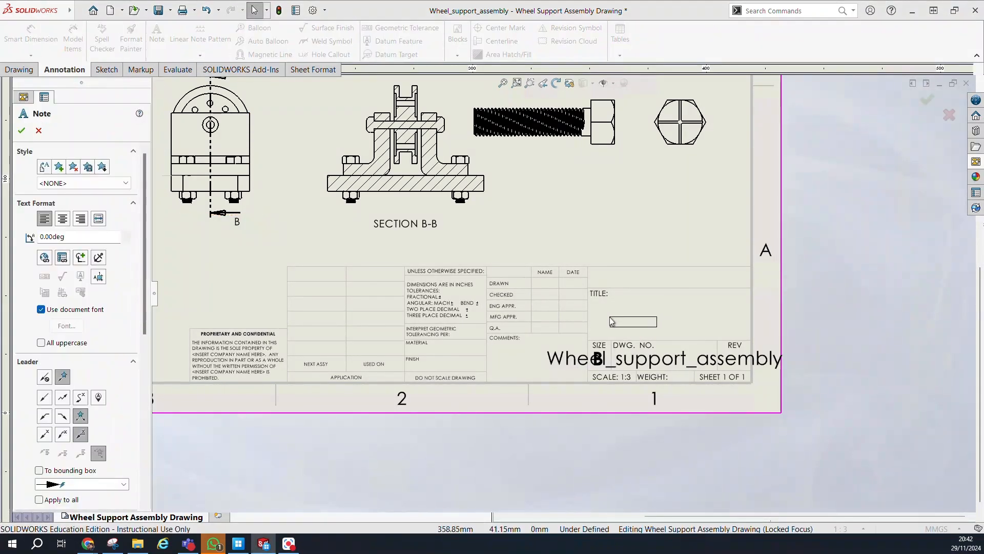
pyautogui.click(611, 321)
pyautogui.write('Wheel Support Assembly')
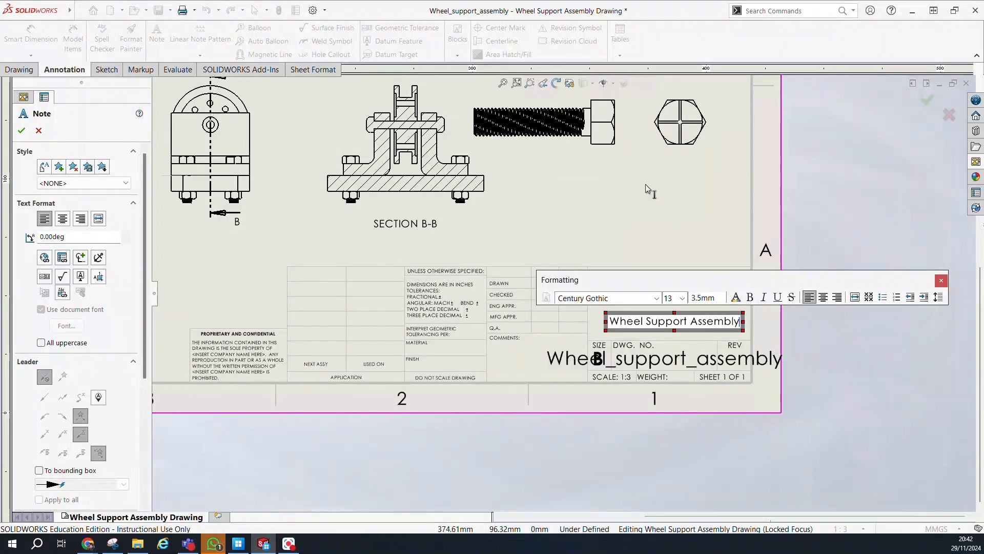
pyautogui.click(763, 326)
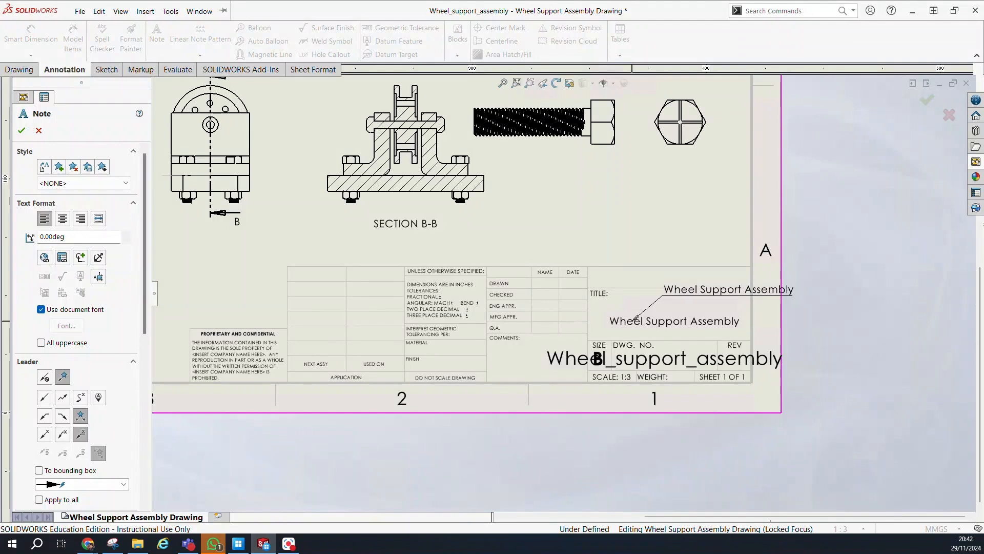
# Step: Leave the Note command and delete the extra leadered copy of the title note
pyautogui.click(643, 321)
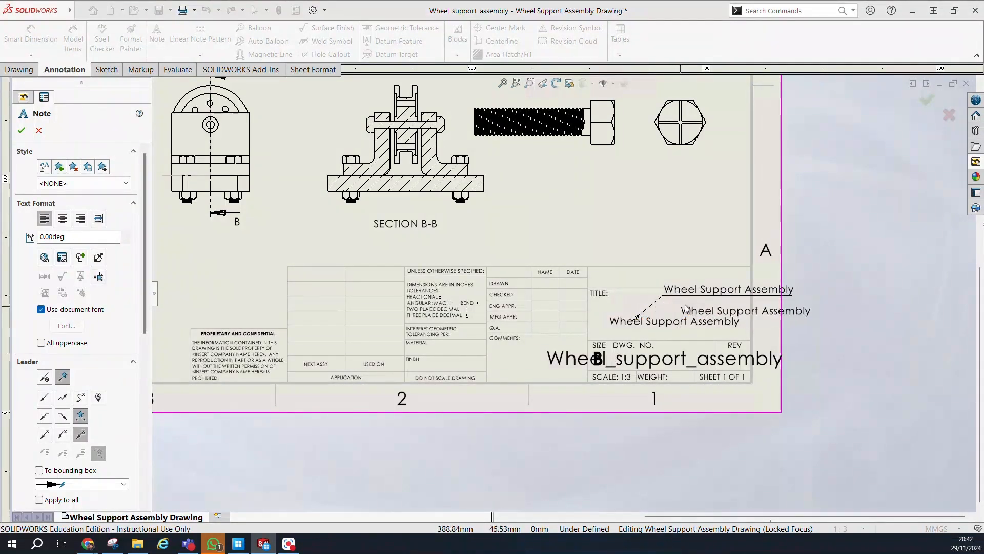
pyautogui.press('Escape')
pyautogui.click(687, 294)
pyautogui.press('Delete')
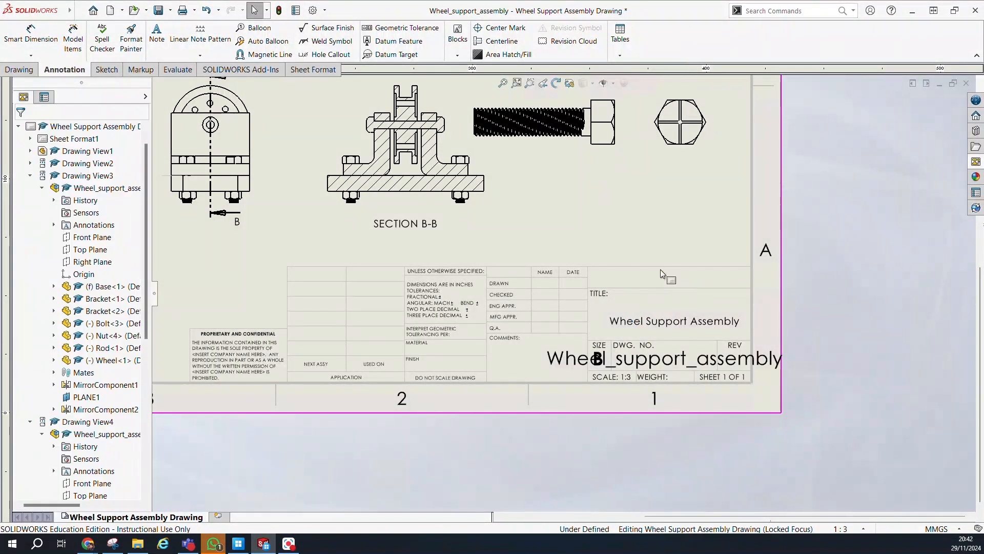
# Step: Underline the "Wheel Support Assembly" title note, using its own font instead of the document font
pyautogui.click(640, 324)
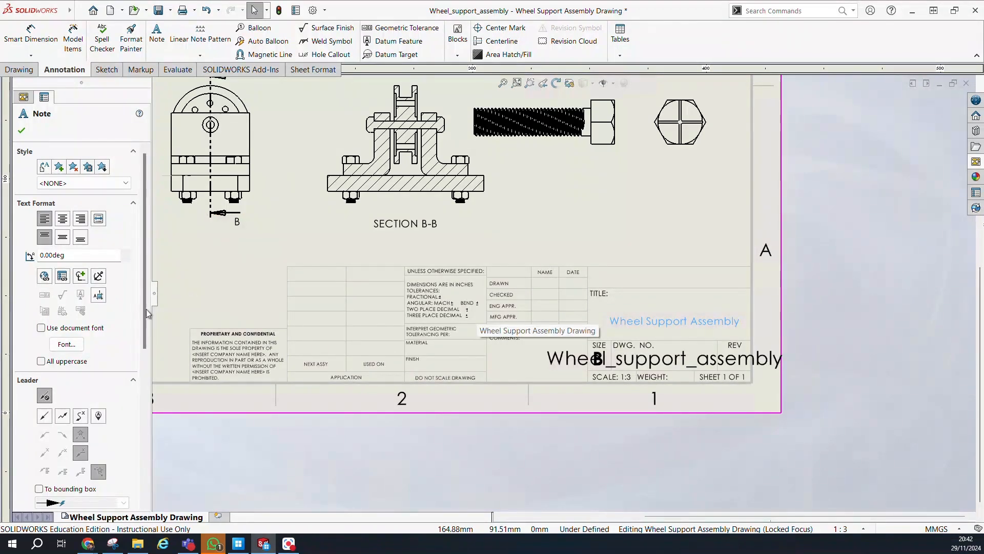
pyautogui.click(41, 328)
pyautogui.click(67, 344)
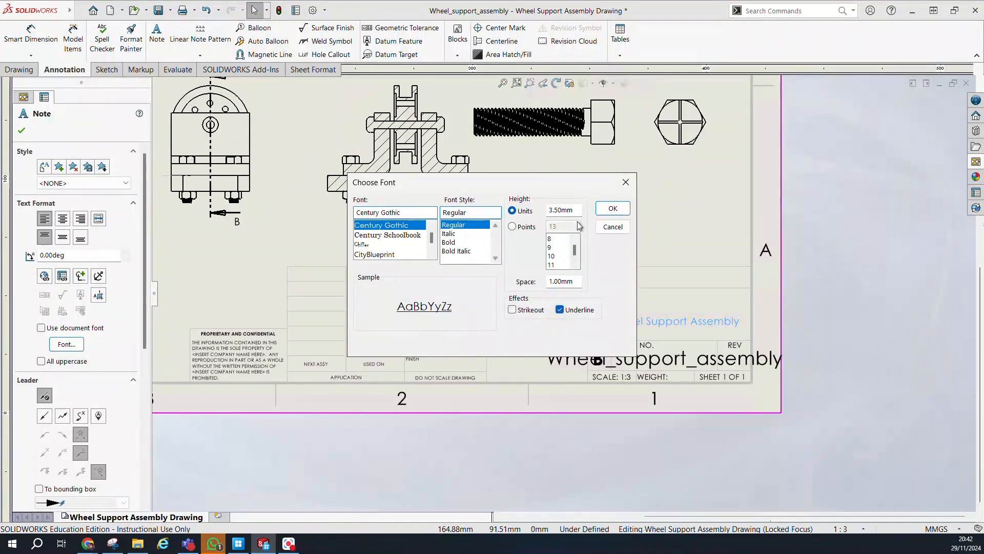
pyautogui.click(612, 208)
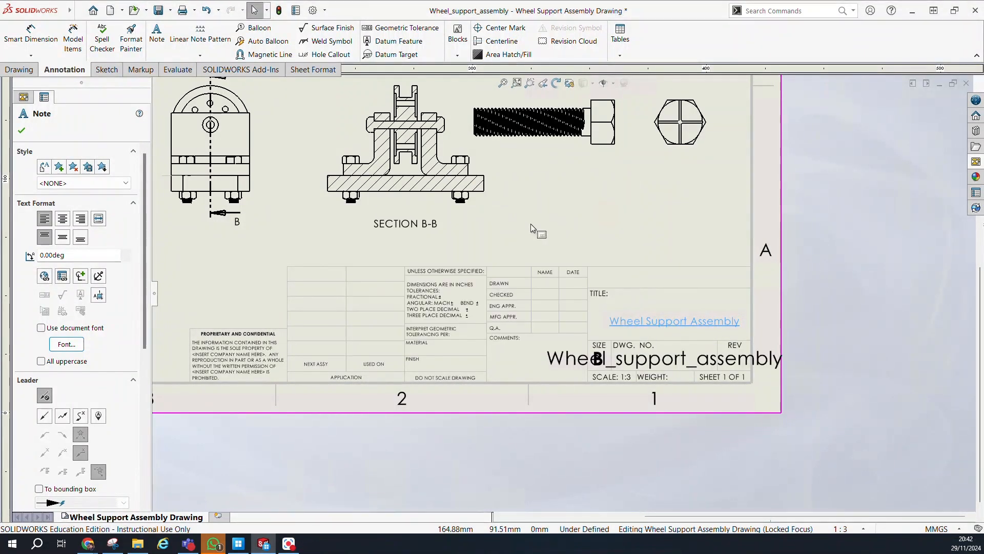
pyautogui.click(567, 230)
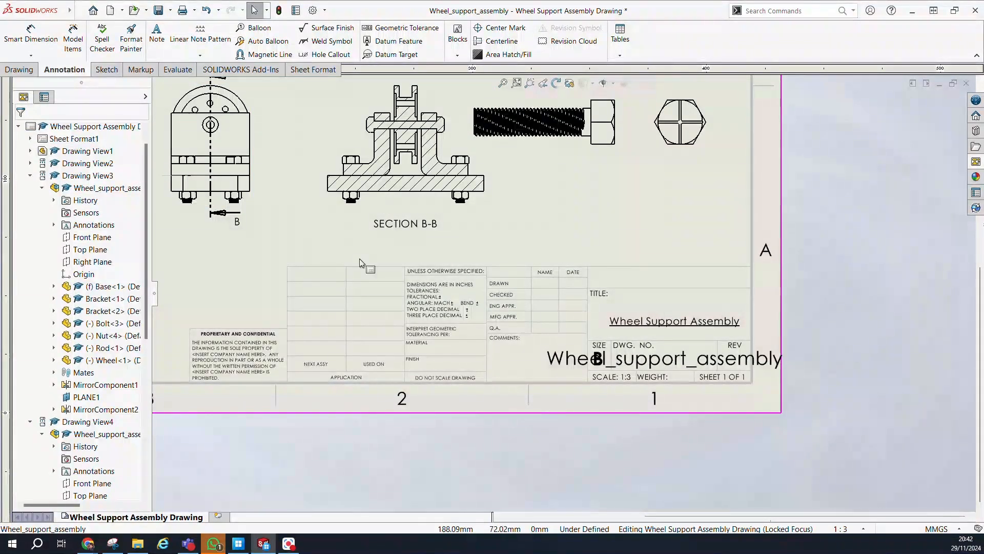
# Step: Turn off the document font for the dimensions in the top view and section E-E, keeping the current font settings
pyautogui.press('f')
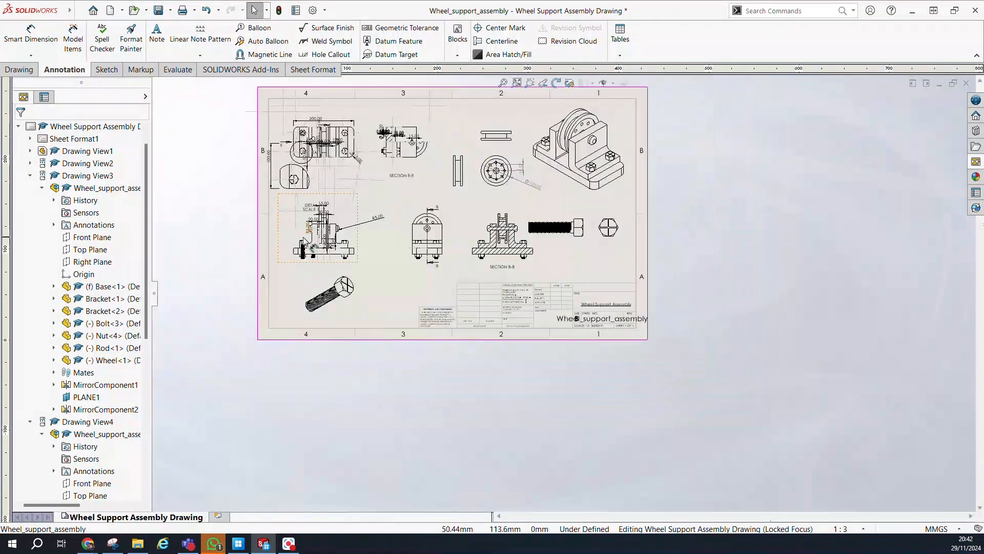
pyautogui.scroll(5, 265, 123)
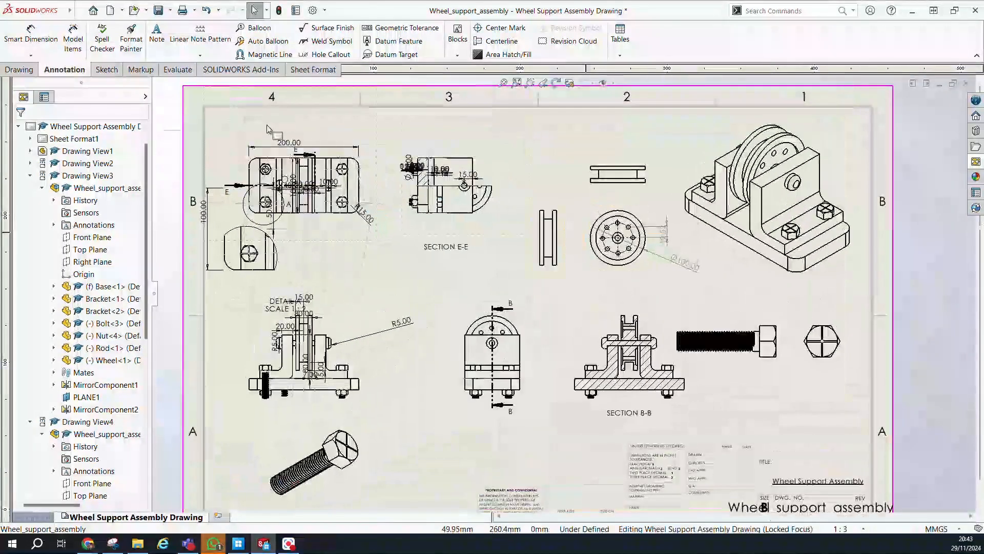
pyautogui.click(219, 129)
pyautogui.moveTo(500, 289); pyautogui.dragTo(213, 123)
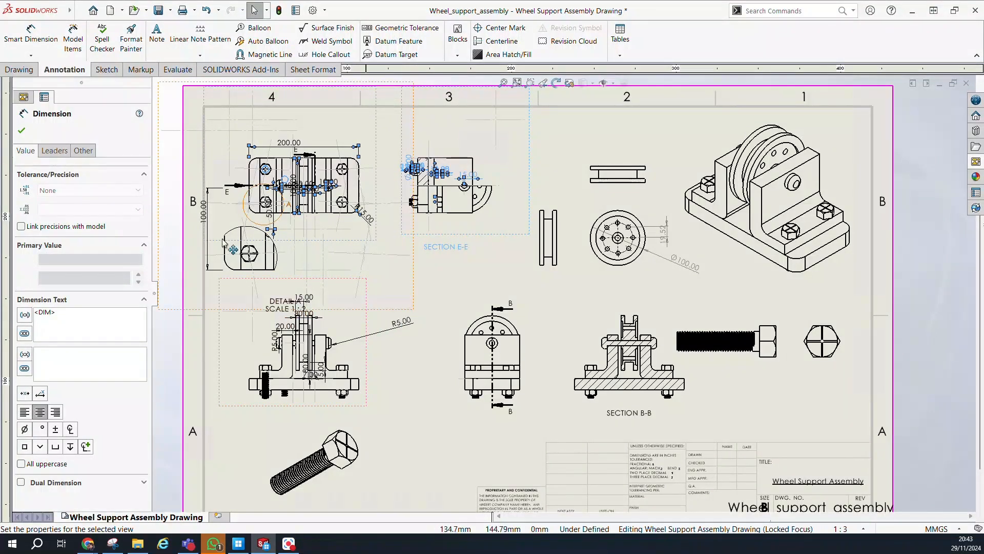
pyautogui.click(83, 150)
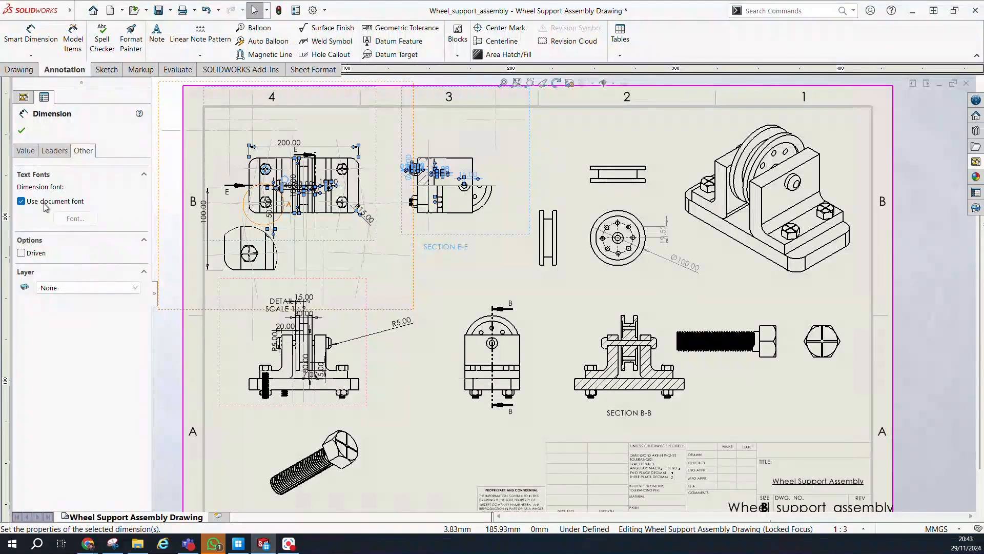
pyautogui.click(74, 220)
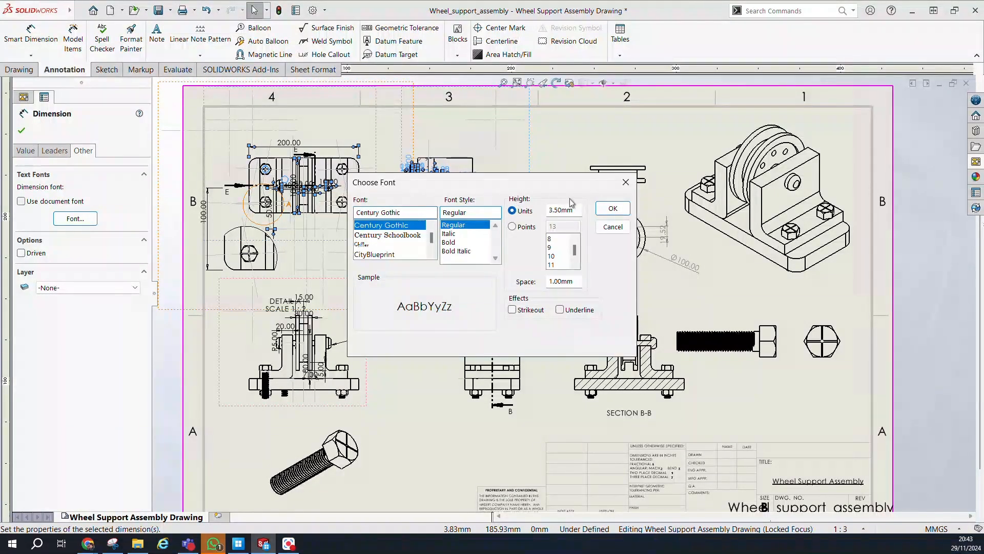
pyautogui.click(626, 183)
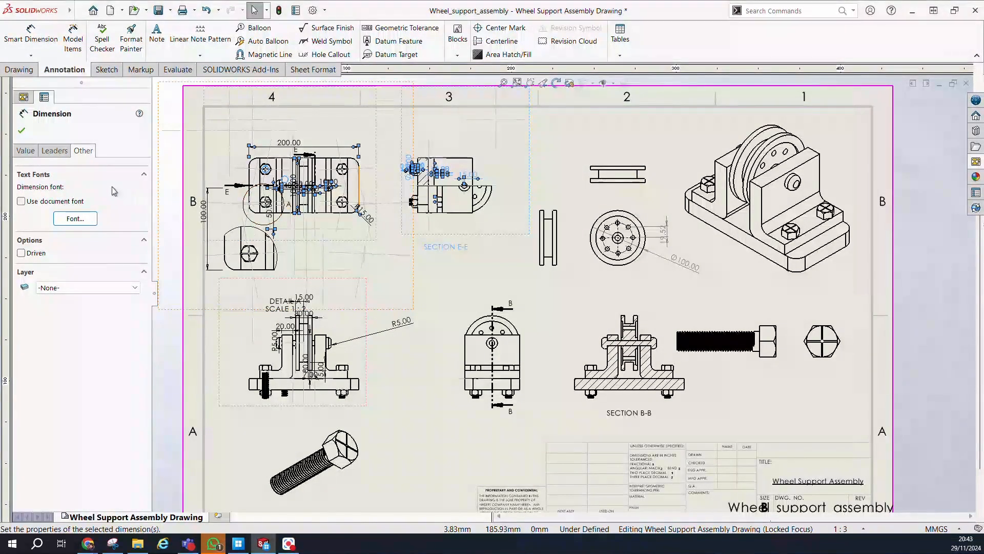
pyautogui.click(23, 131)
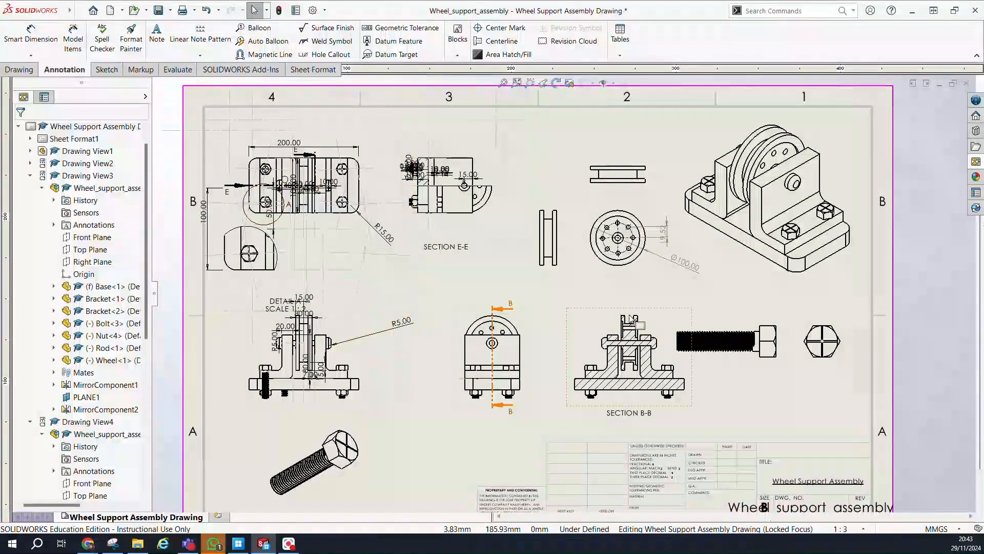
pyautogui.scroll(3, 560, 284)
pyautogui.scroll(-2, 748, 308)
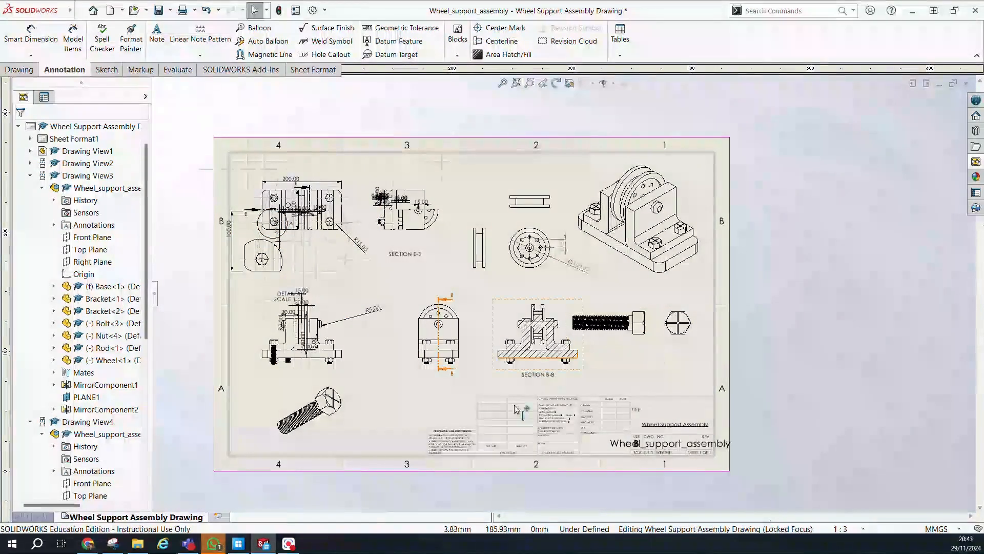
# Step: Examine the title block's tolerance, material, finish, approval and title fields at close range
pyautogui.scroll(-5, 509, 411)
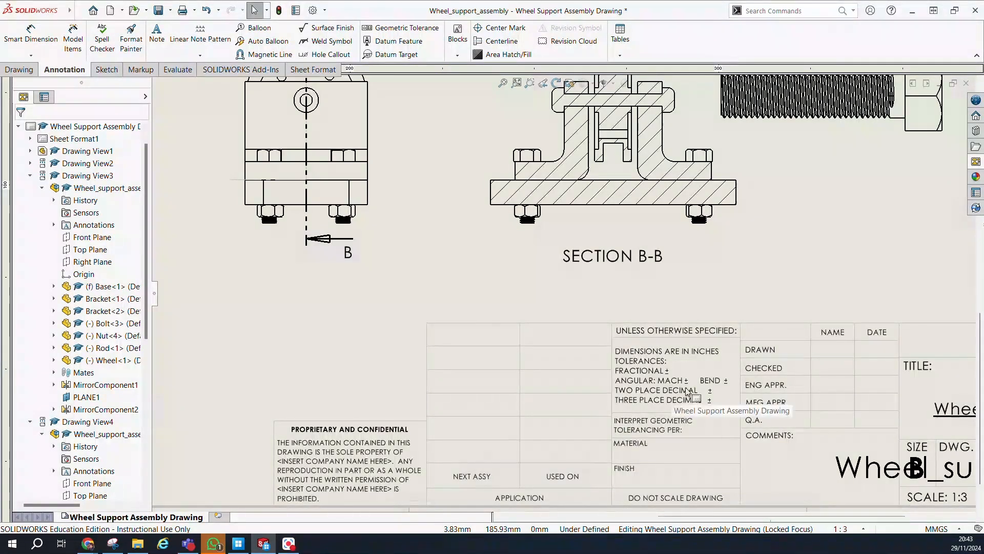
pyautogui.scroll(-1, 712, 414)
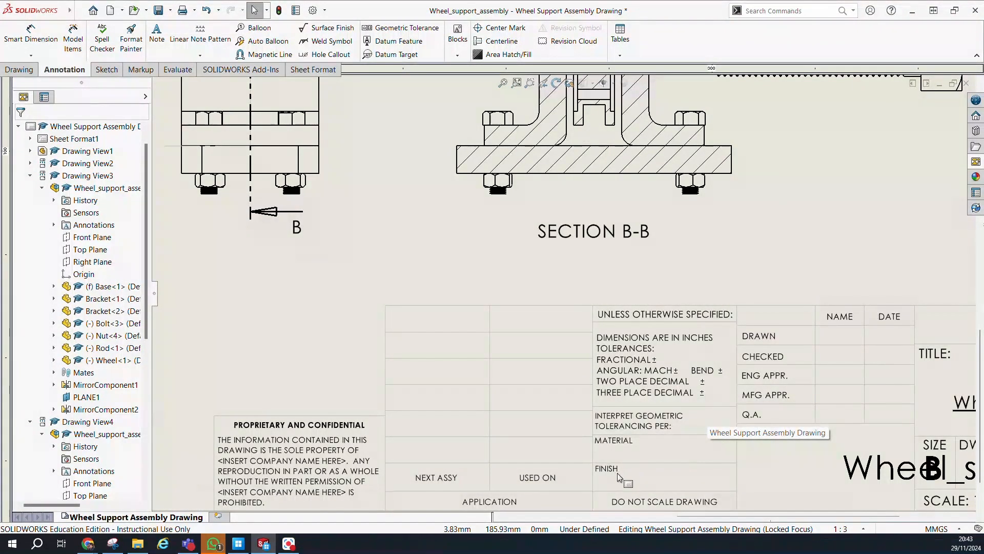
pyautogui.scroll(2, 429, 263)
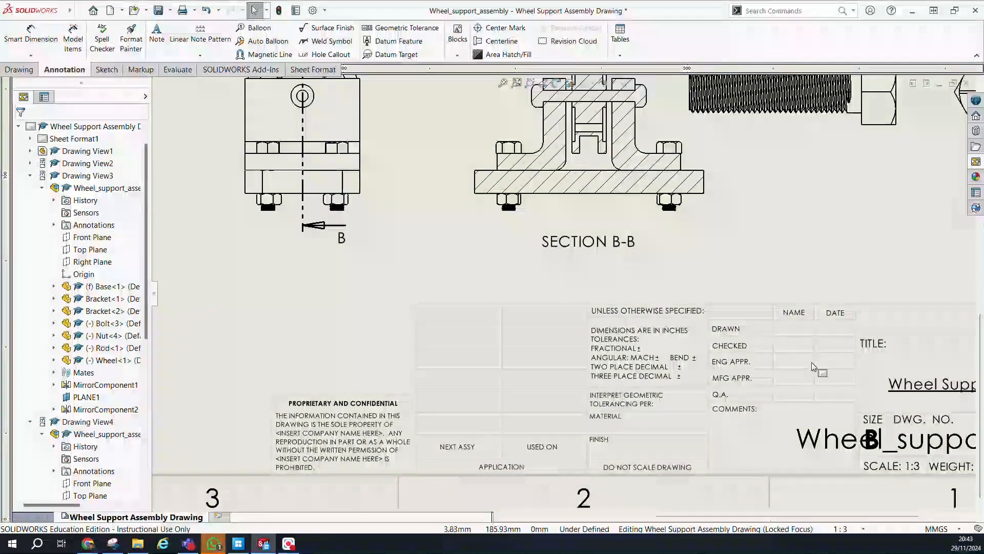
pyautogui.scroll(-1, 839, 361)
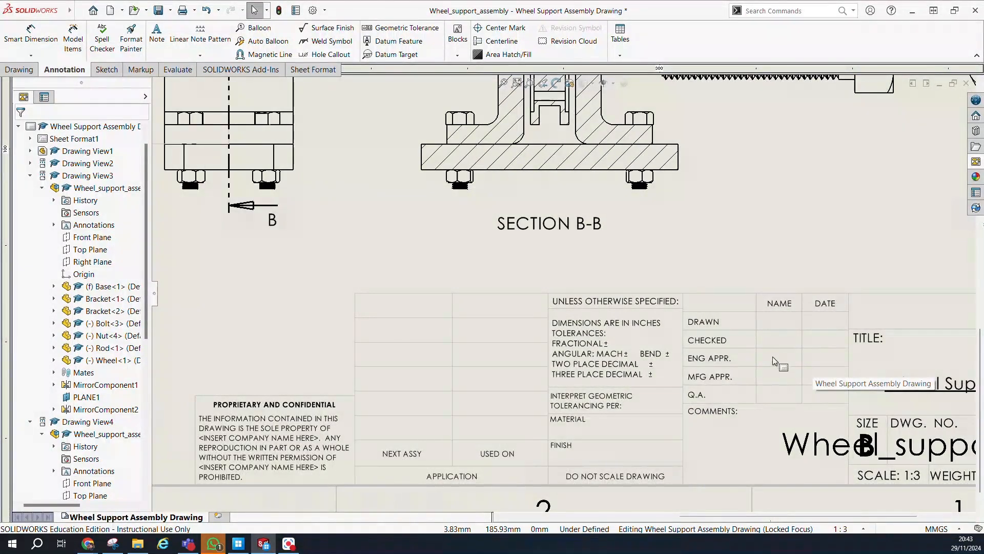
pyautogui.scroll(-1, 820, 281)
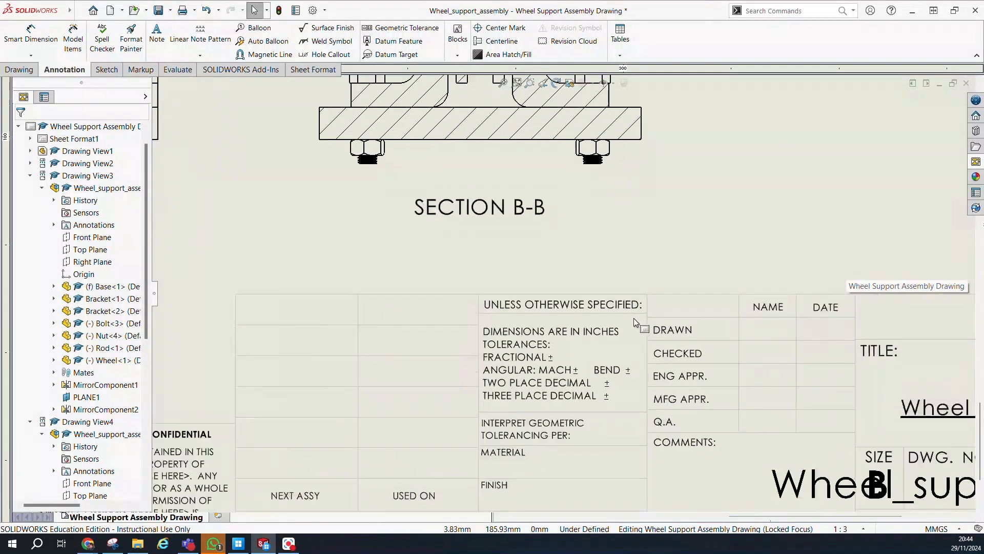
# Step: Review the whole drawing sheet, checking the layout of the views, dimensions and title block
pyautogui.scroll(5, 599, 369)
pyautogui.scroll(1, 464, 394)
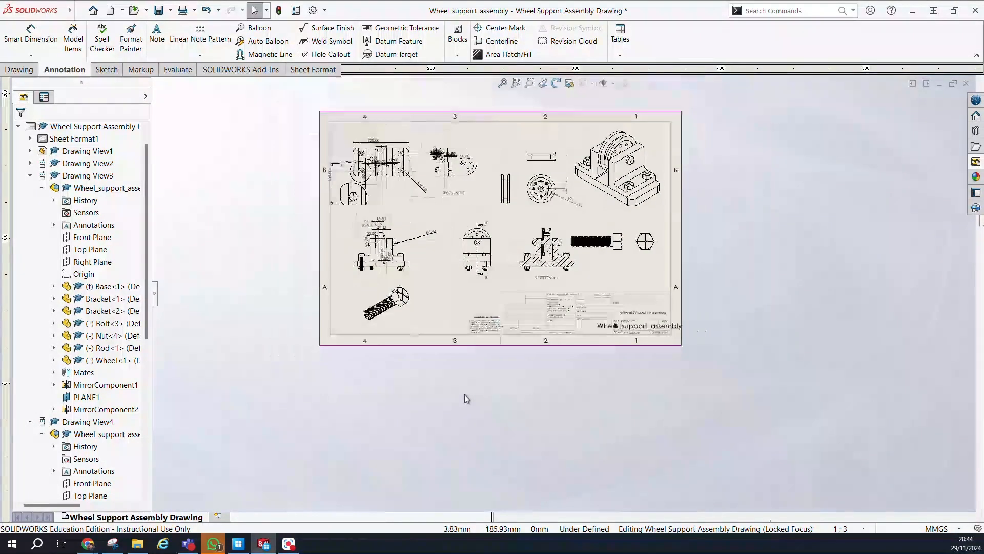
pyautogui.scroll(-1, 440, 126)
pyautogui.scroll(-3, 303, 136)
pyautogui.scroll(2, 518, 208)
pyautogui.scroll(-1, 832, 293)
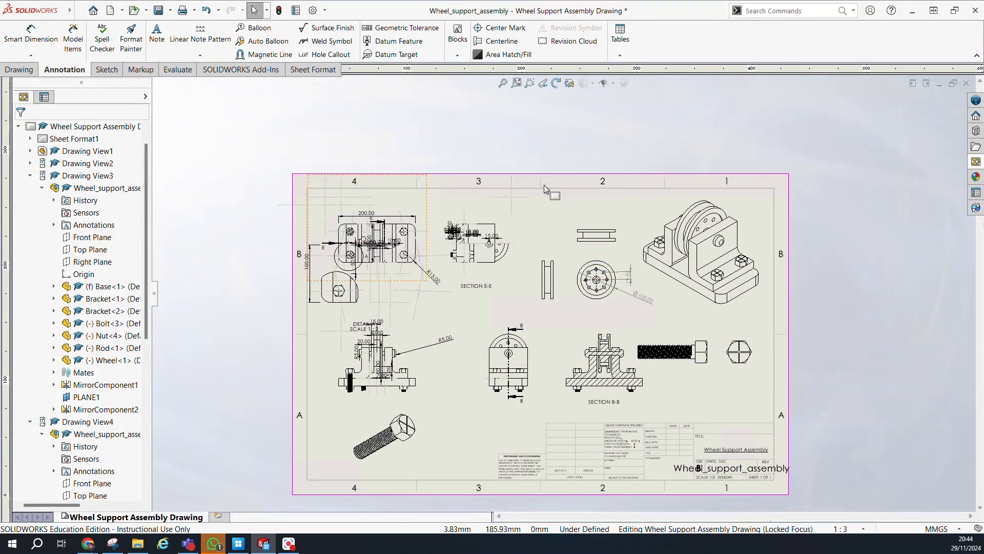
pyautogui.scroll(1, 618, 245)
pyautogui.scroll(-1, 547, 381)
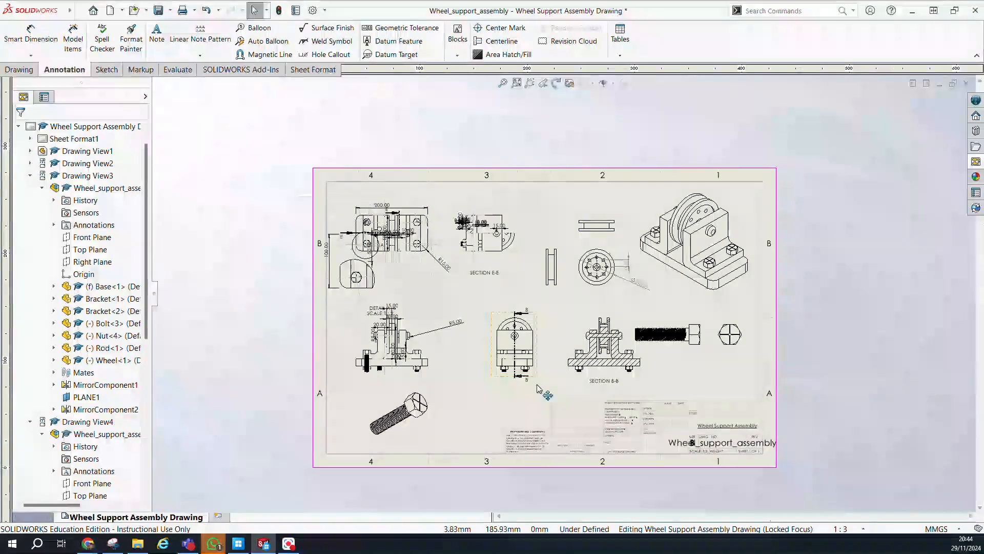
pyautogui.scroll(-1, 467, 420)
pyautogui.scroll(-1, 505, 305)
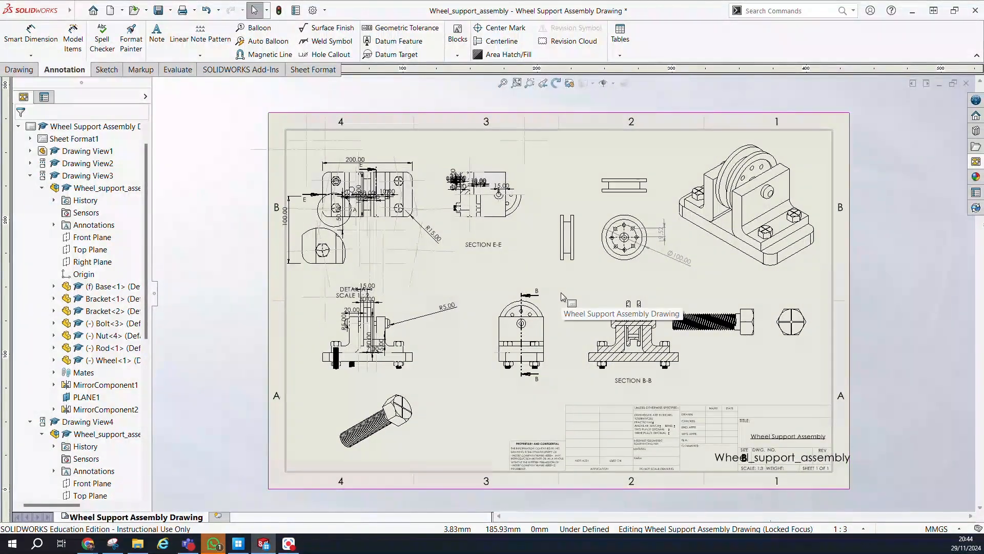